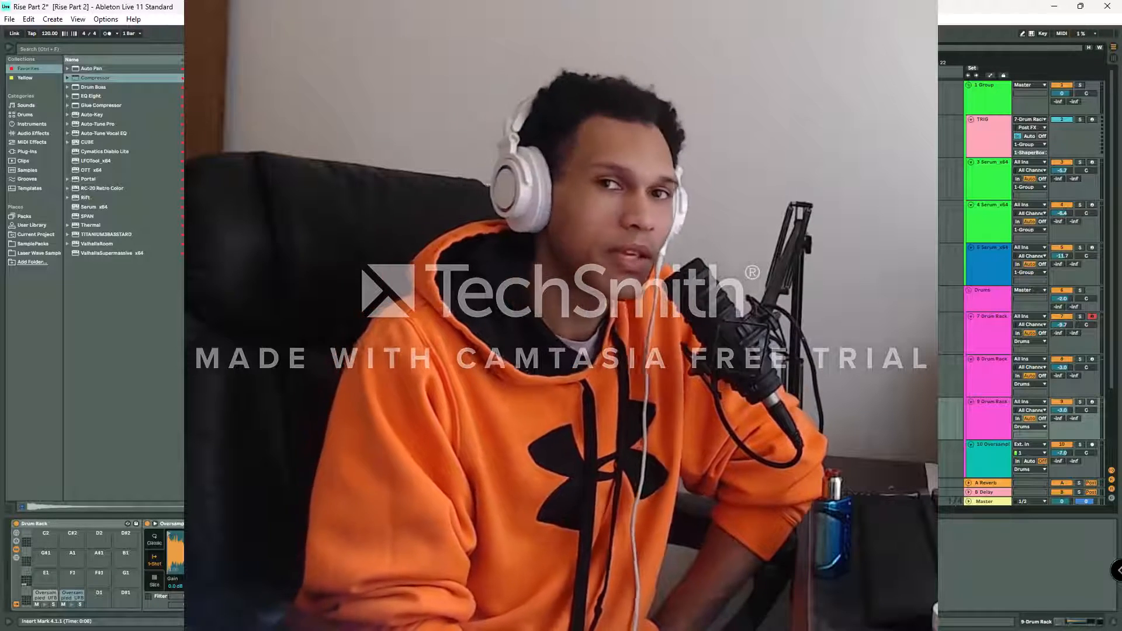
Set the start position at bar 3 and display the device chain of the 1 Group track
left_click(266, 178)
left_click(266, 138)
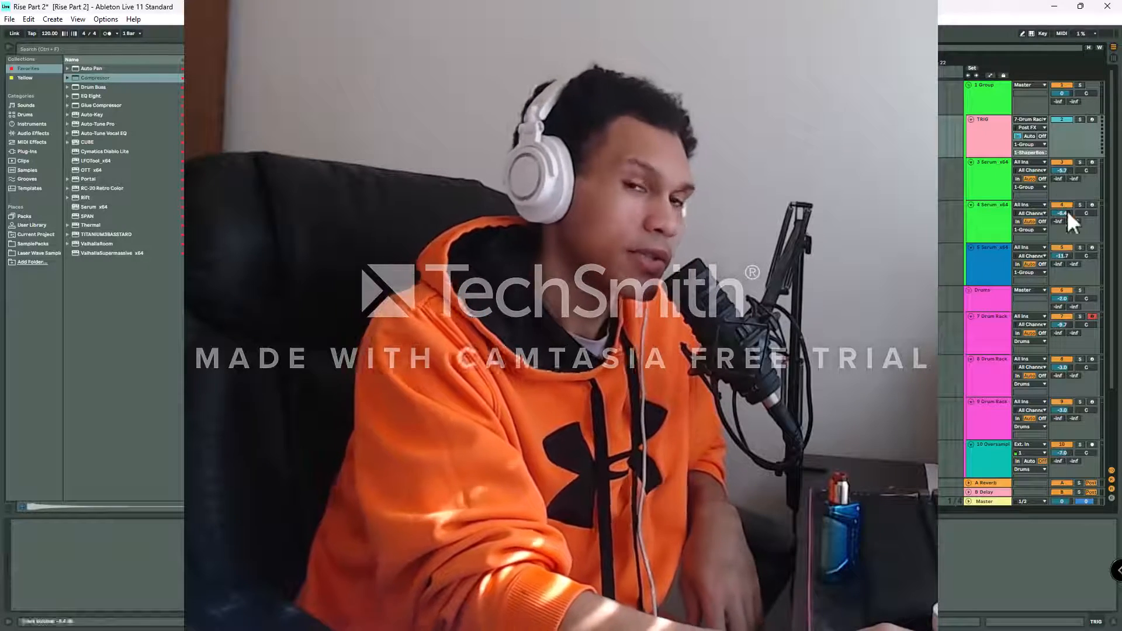
left_click(261, 136)
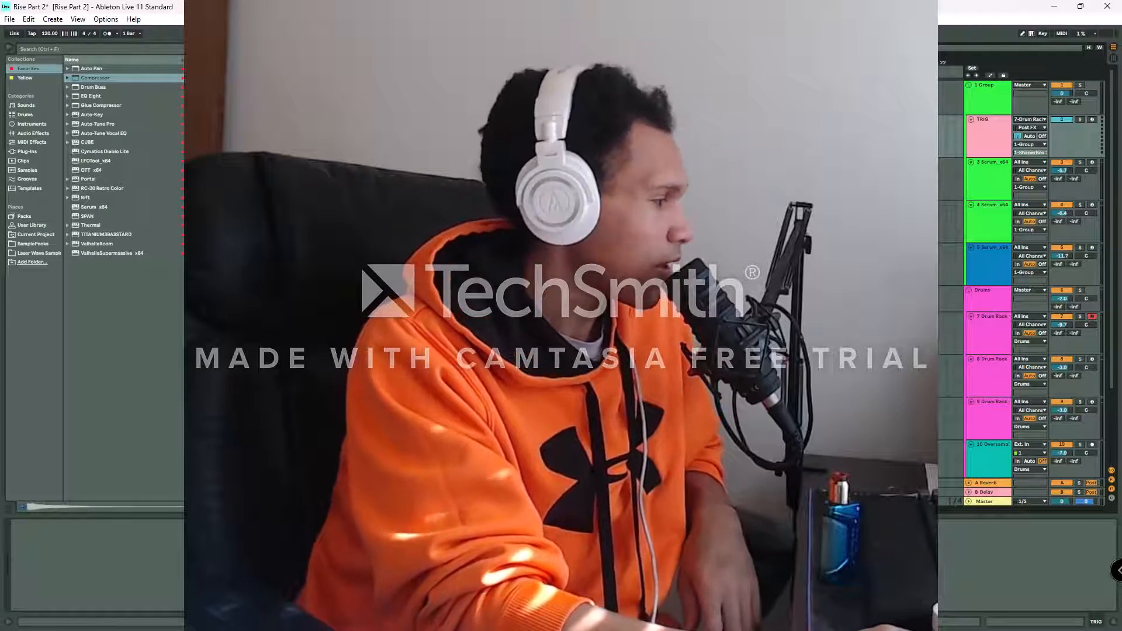
left_click(983, 100)
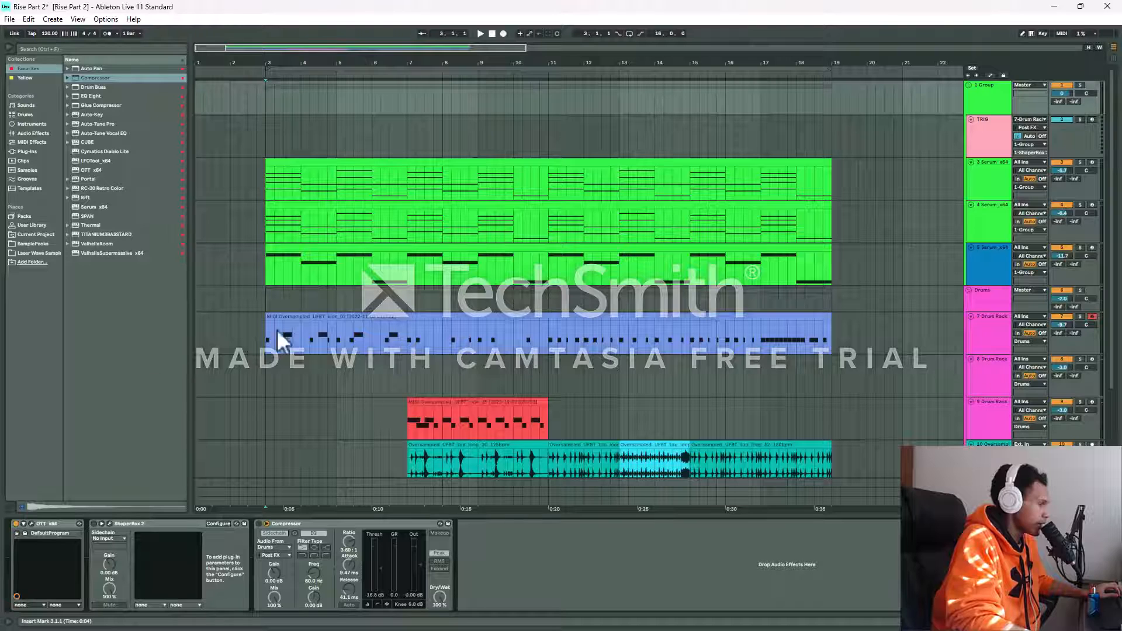
Examine the note pattern in the 7 Drum Rack clip from bar 3 against the chord clips above it
scroll(261, 353, "up", 5)
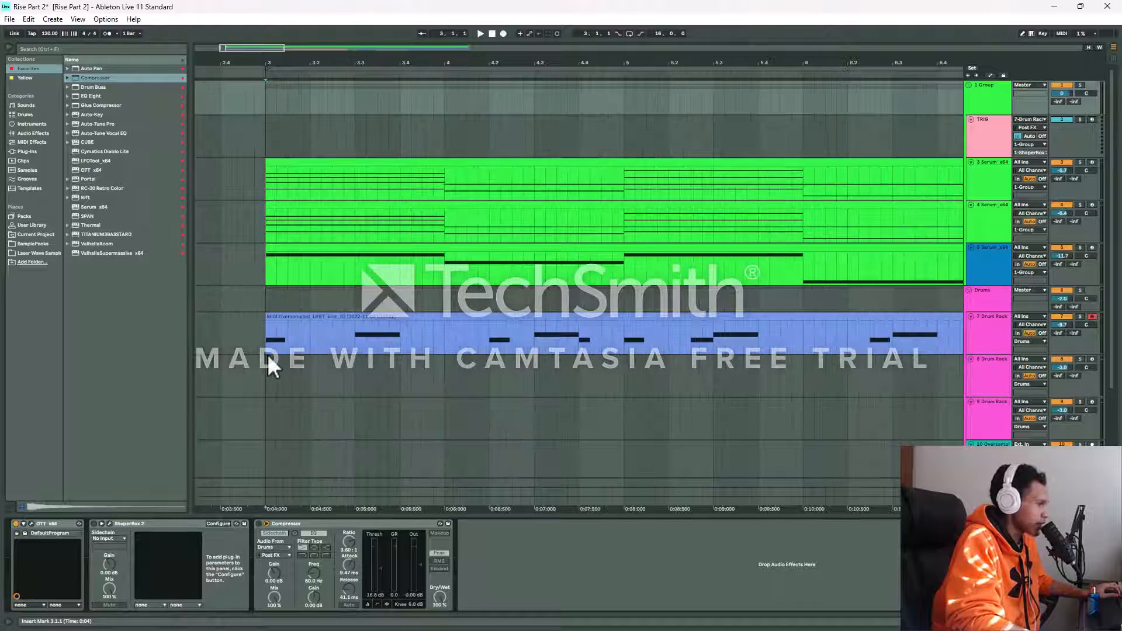
left_click(264, 335)
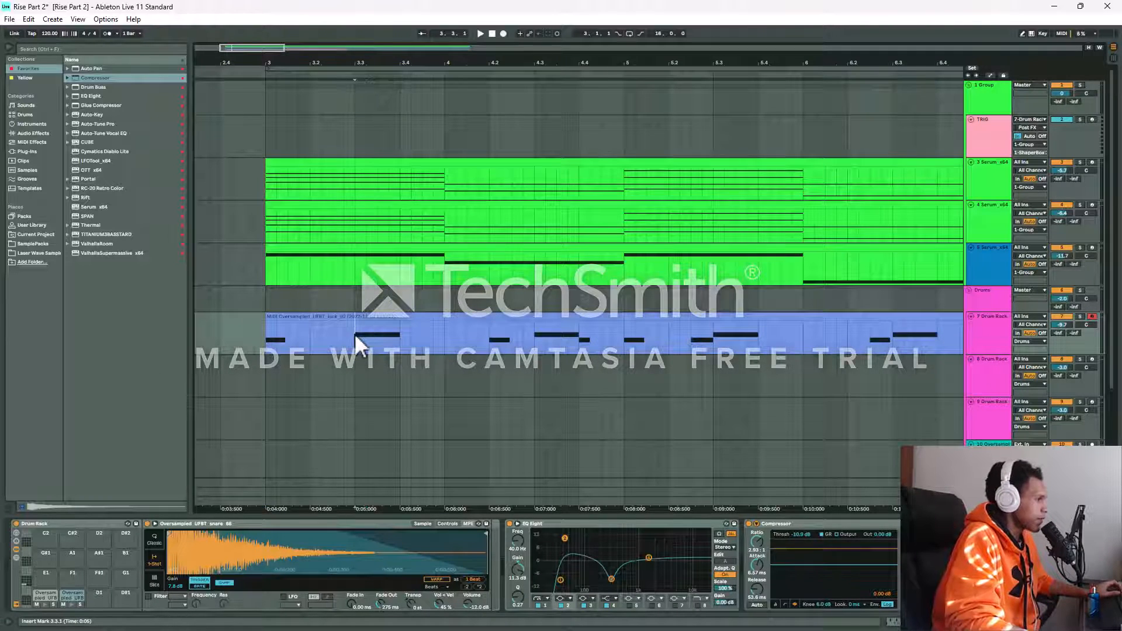
scroll(354, 333, "down", 10)
scroll(223, 331, "up", 5)
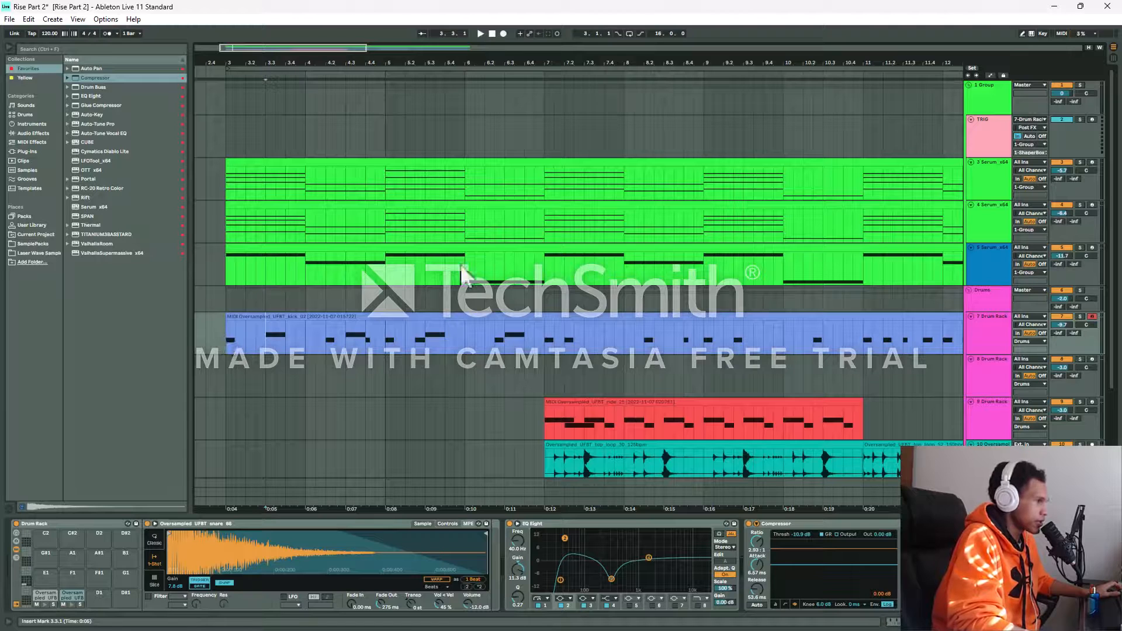
scroll(574, 310, "down", 3)
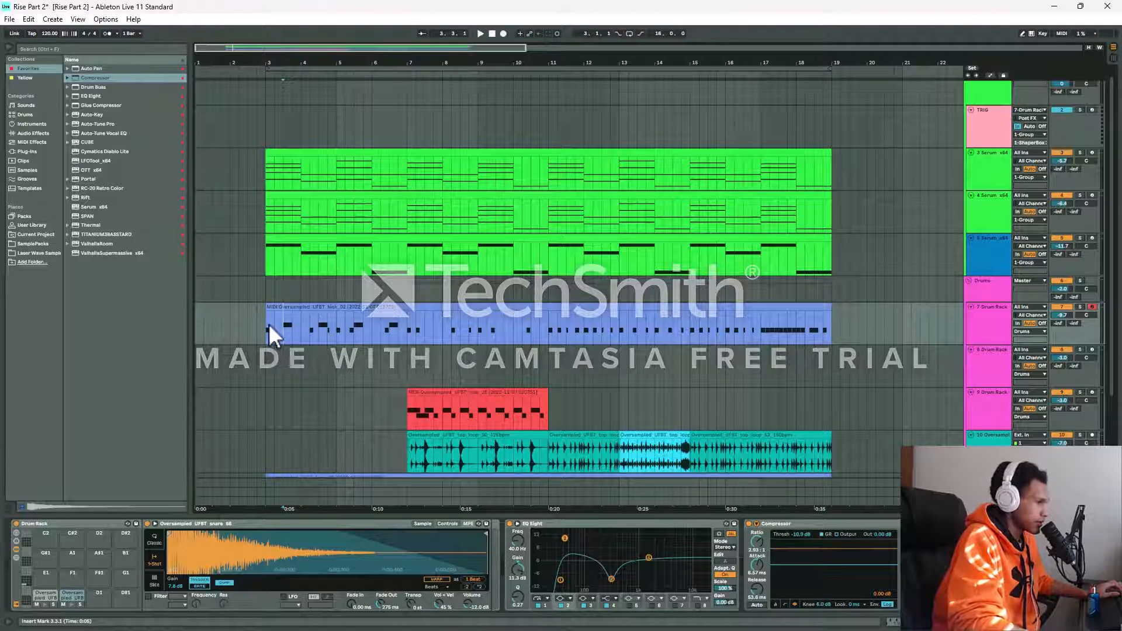
scroll(257, 324, "up", 1)
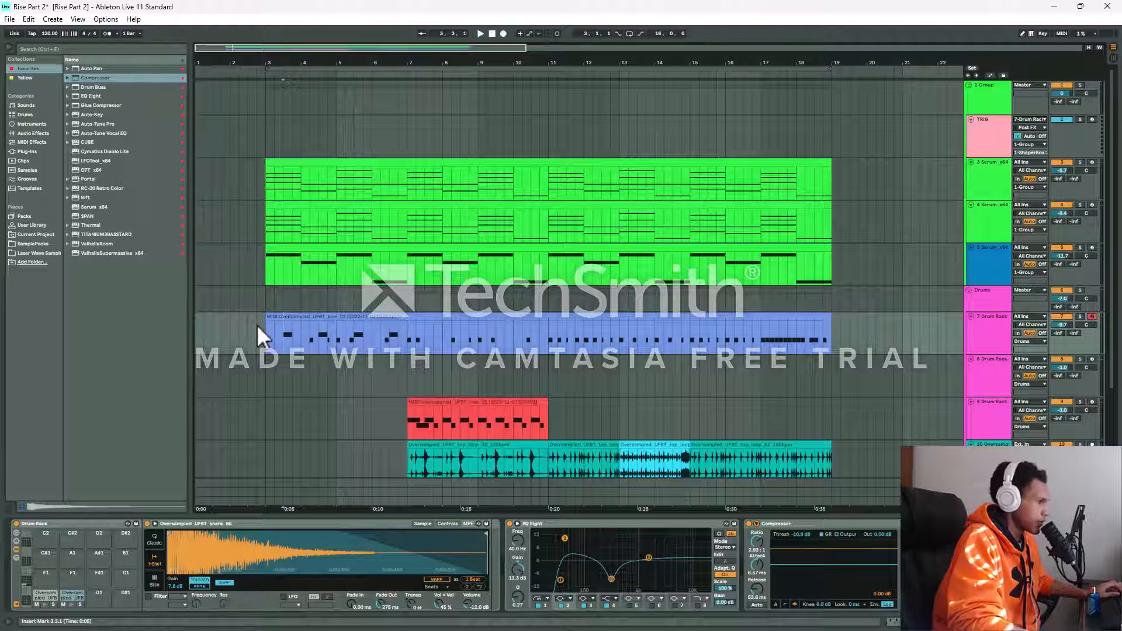
Check the 1 Group device chain, then play the whole arrangement from bar 3 without sidechaining and stop at its end
left_click(274, 171)
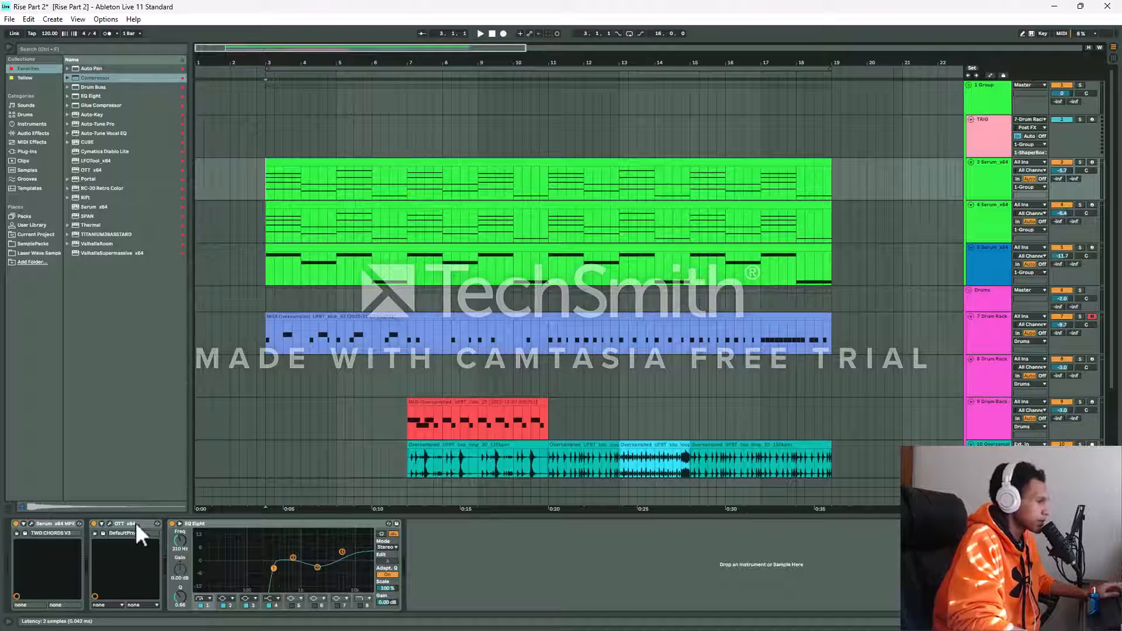
left_click(969, 104)
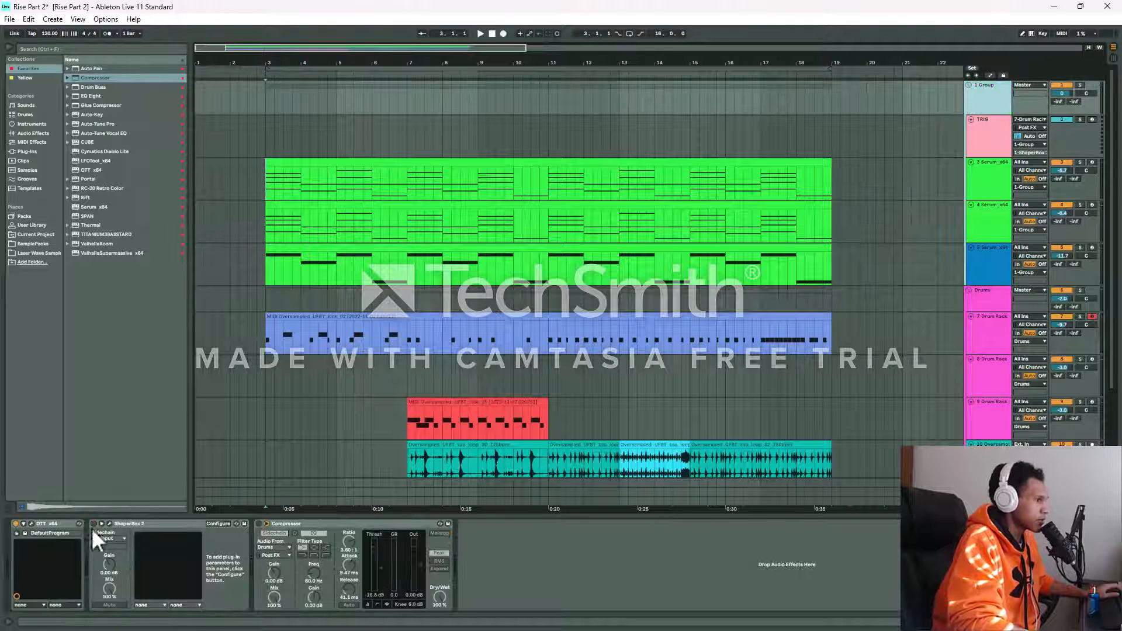
left_click(230, 188)
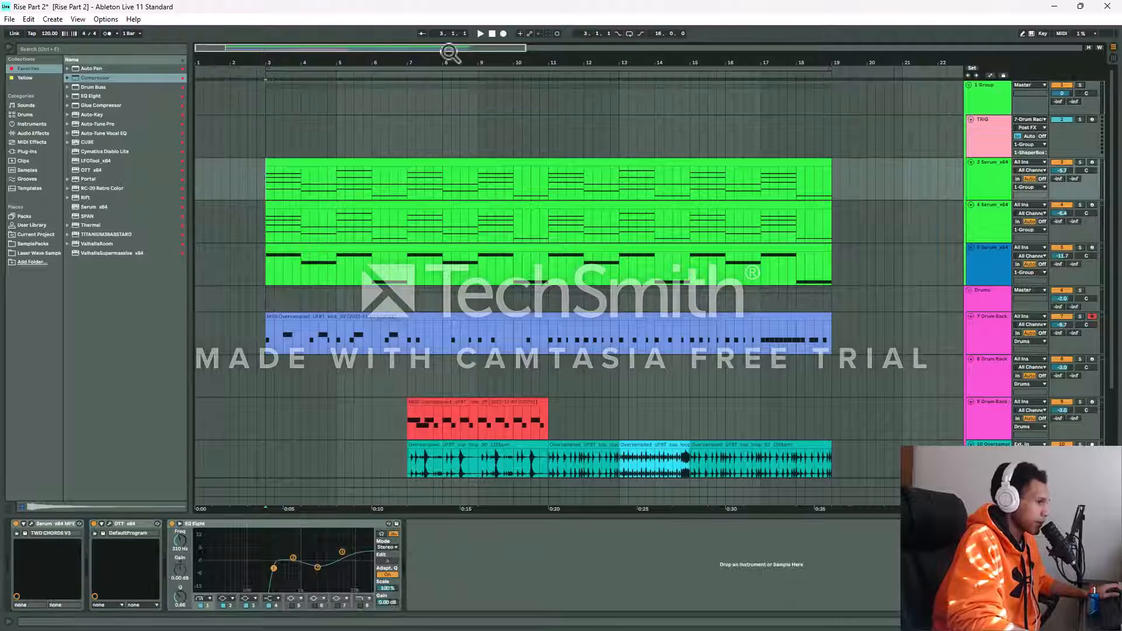
left_click(480, 33)
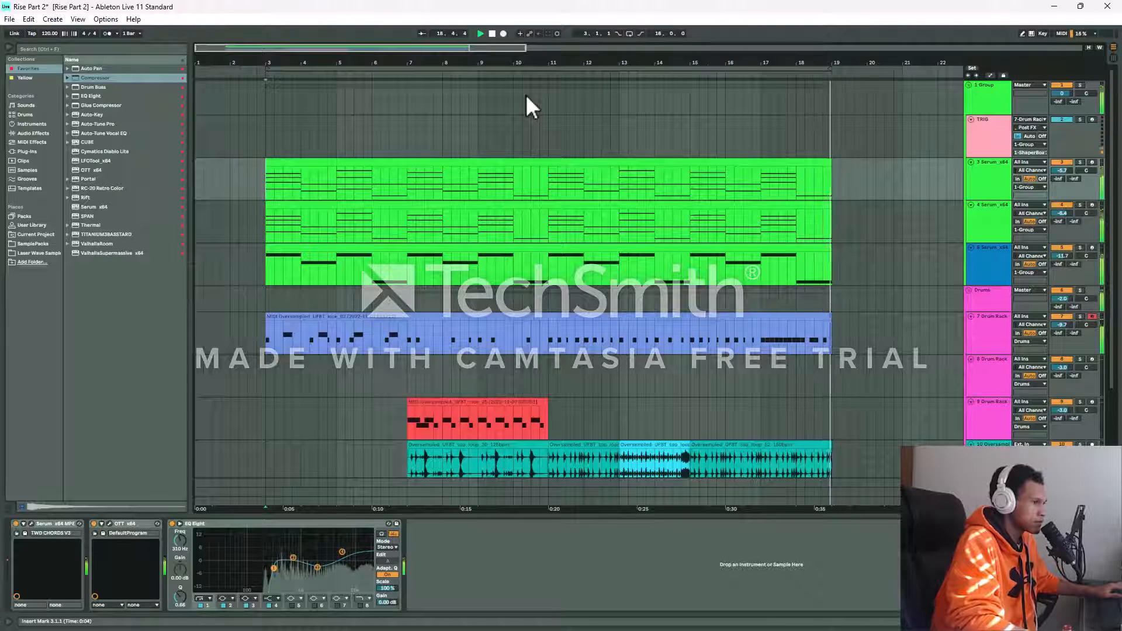
left_click(491, 34)
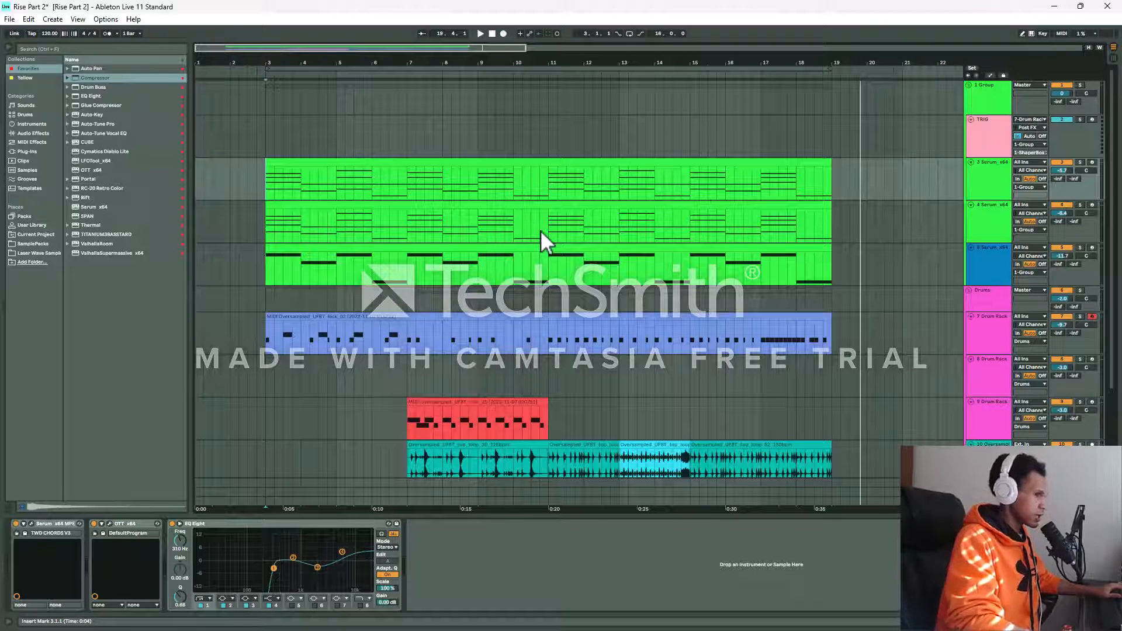
Turn on the Compressor on the 1 Group track and start playback from bar 3
left_click(979, 104)
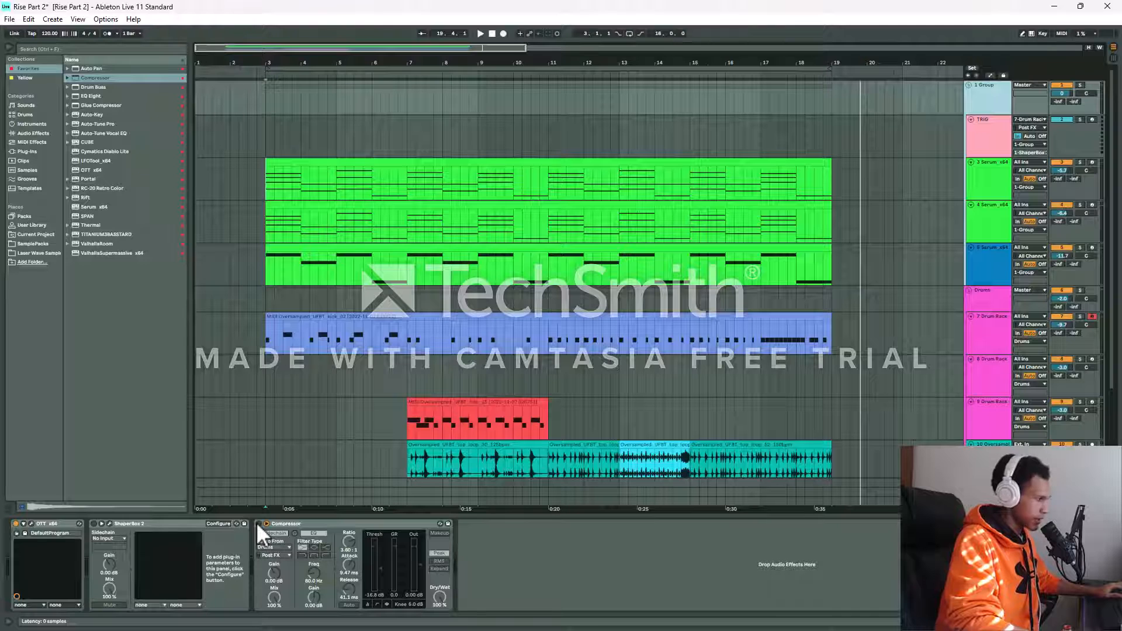
left_click(325, 523)
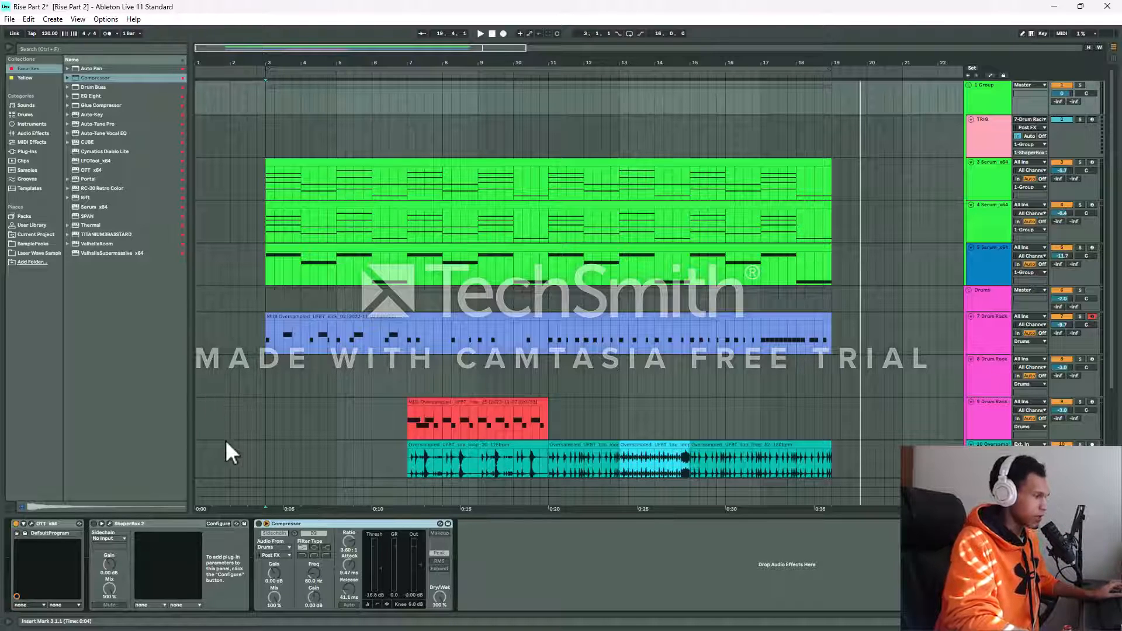
left_click(259, 524)
left_click(267, 366)
key("space")
left_click(1000, 97)
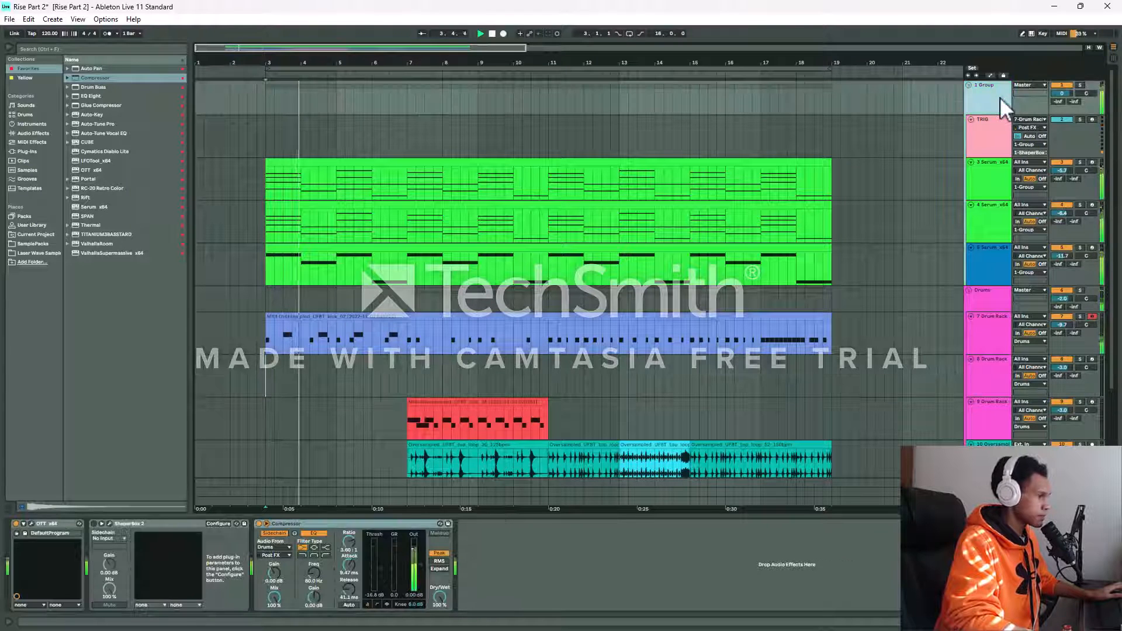
Watch the Compressor's gain reduction graph during playback, return the device to its collapsed view and stop playback
left_click(385, 603)
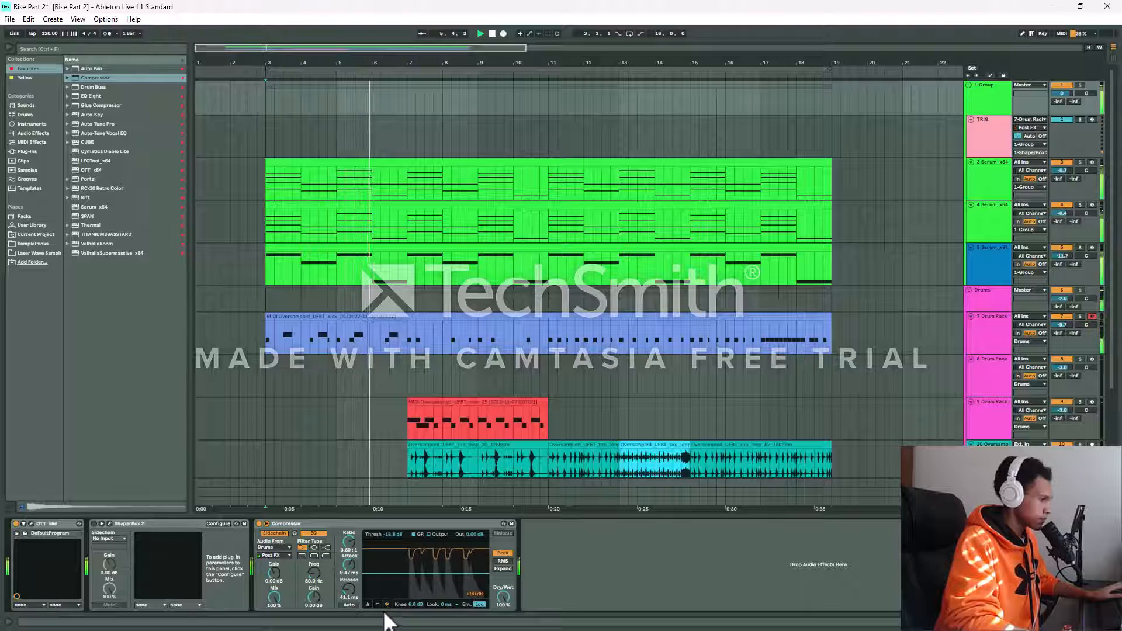
left_click(367, 604)
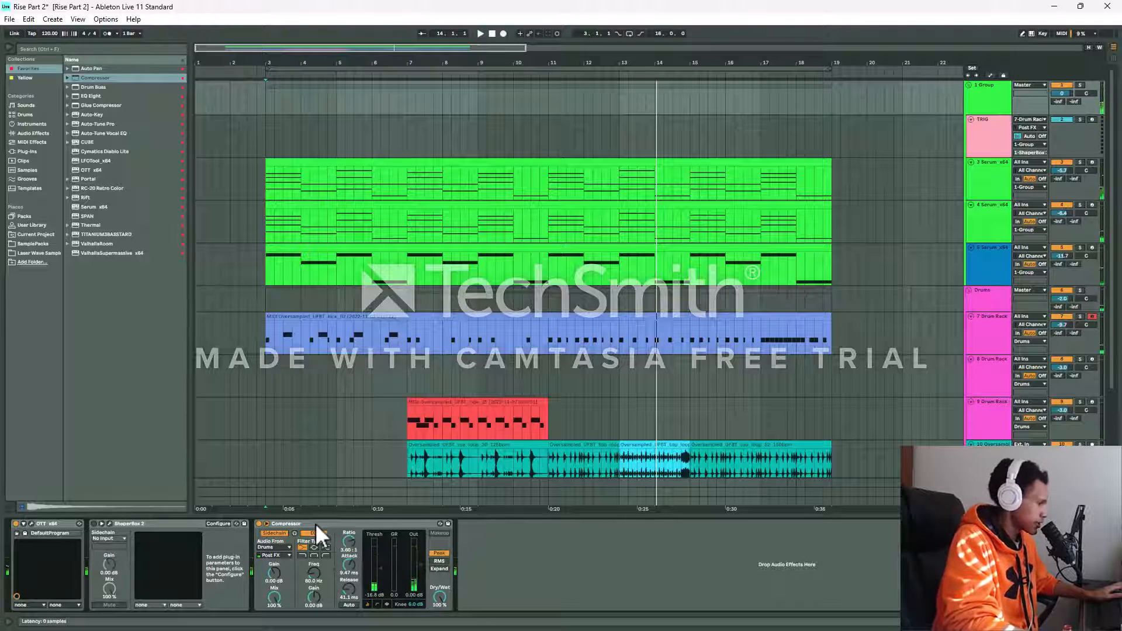
key("space")
Replay from bar 3 while bypassing and re-enabling the 1 Group Compressor to compare the sound, then stop playback
left_click(264, 377)
key("space")
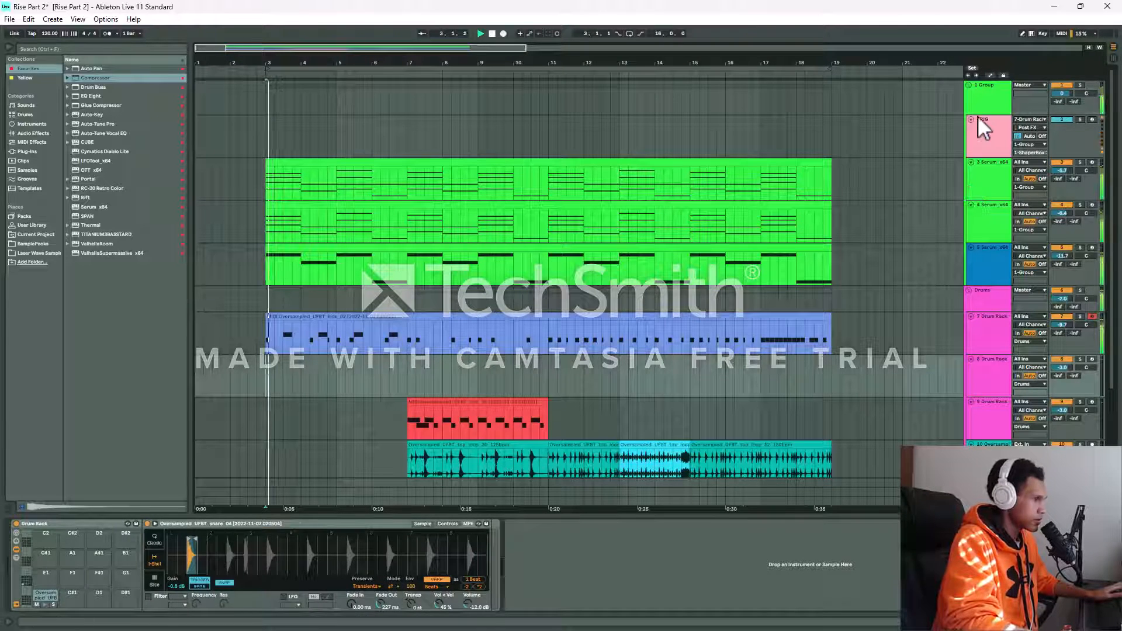
left_click(970, 98)
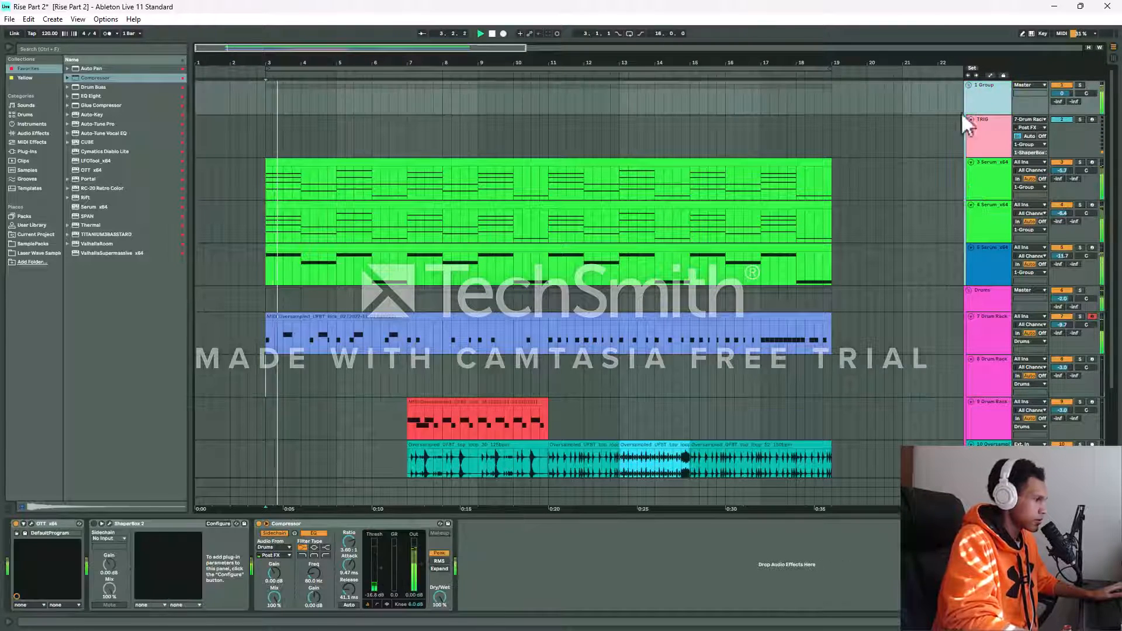
left_click(260, 523)
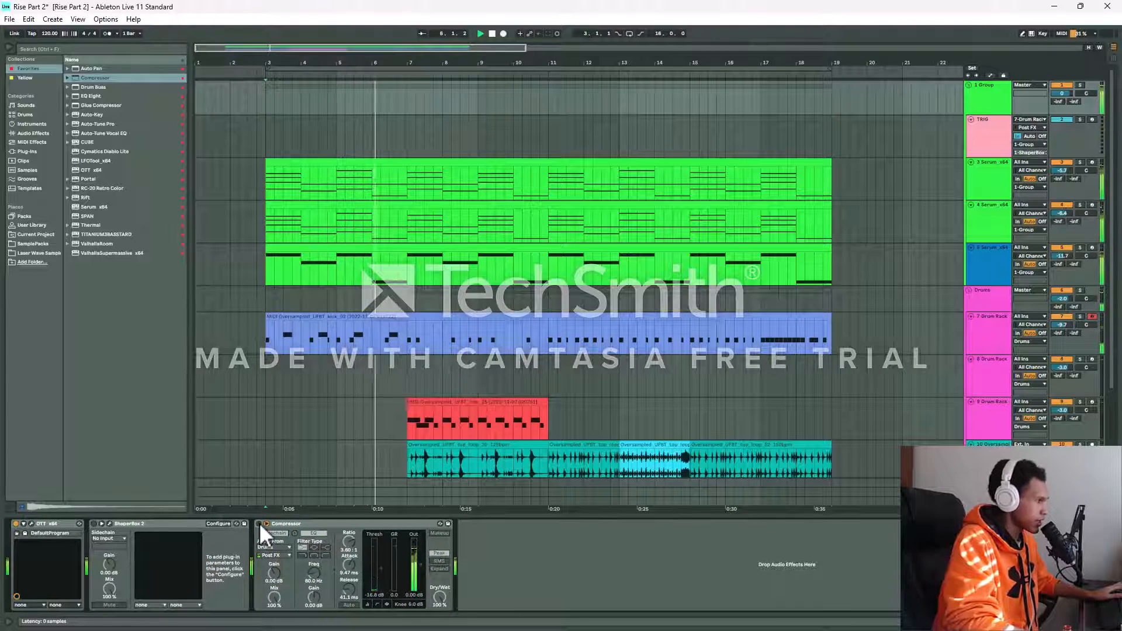
left_click(260, 523)
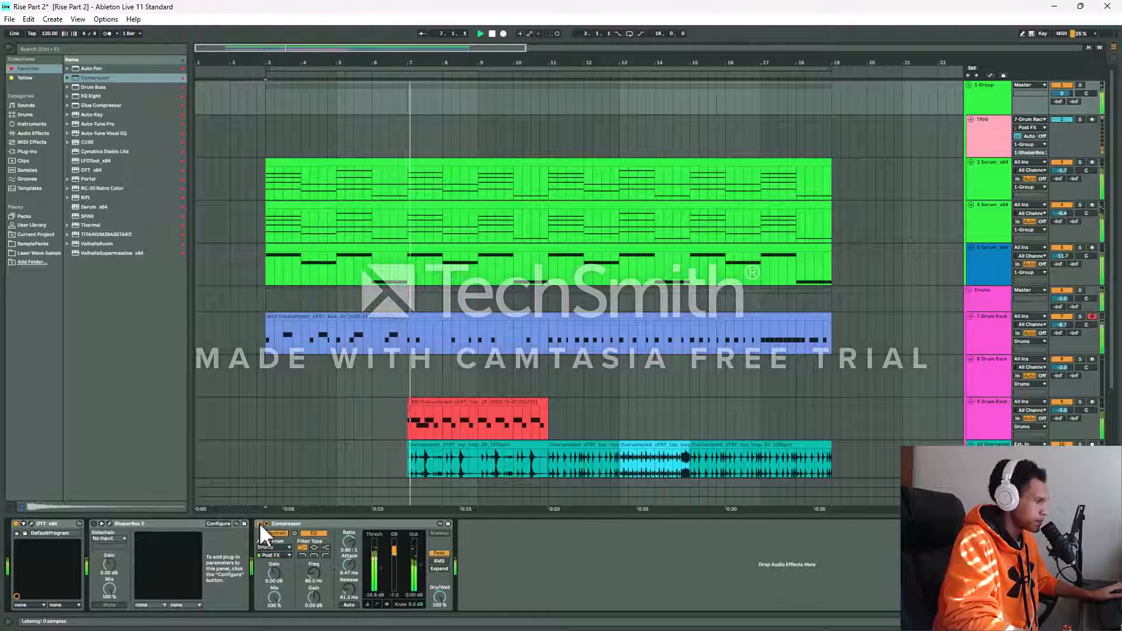
left_click(259, 523)
left_click(259, 523)
left_click(495, 34)
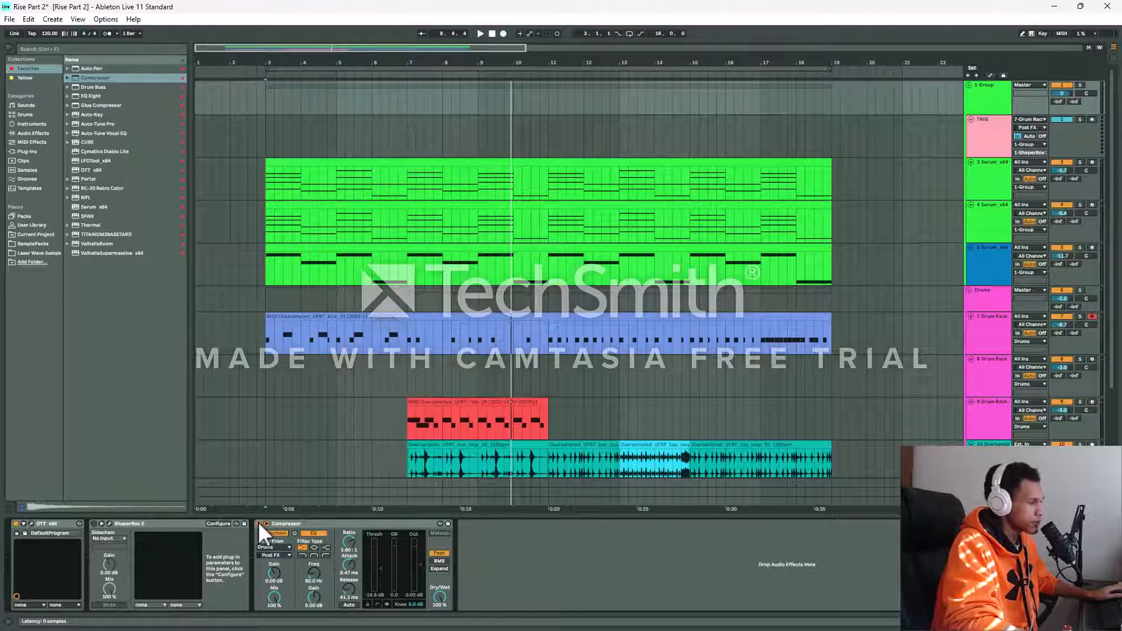
Open the ShaperBox 2 window of the 1 Group track and place it clear of the first clips
left_click(102, 523)
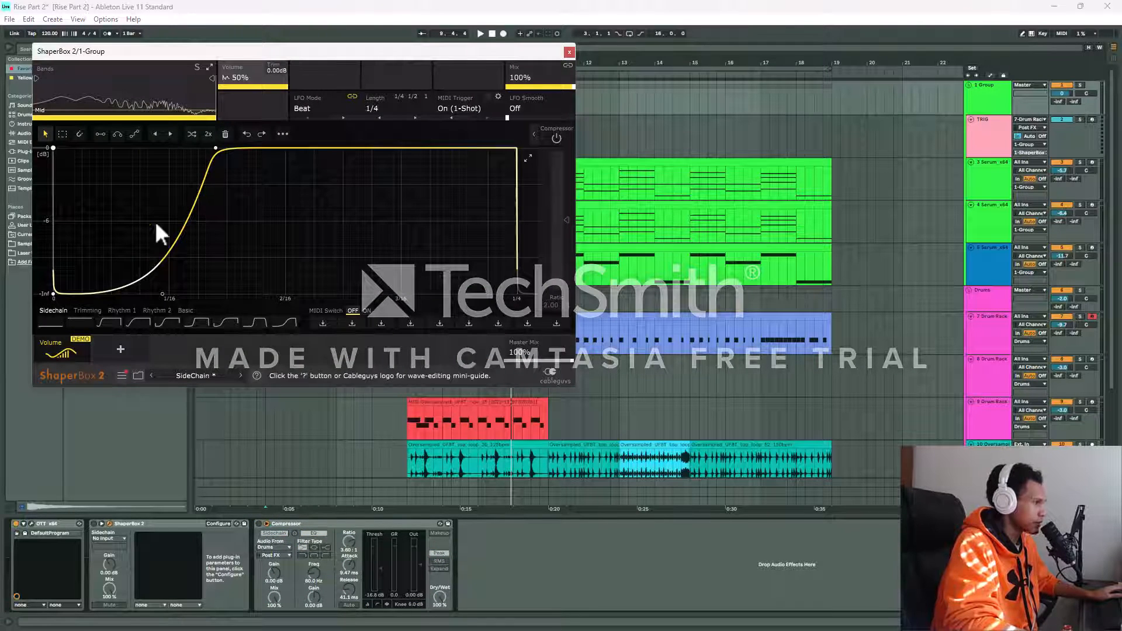
left_click_drag(129, 52, 322, 166)
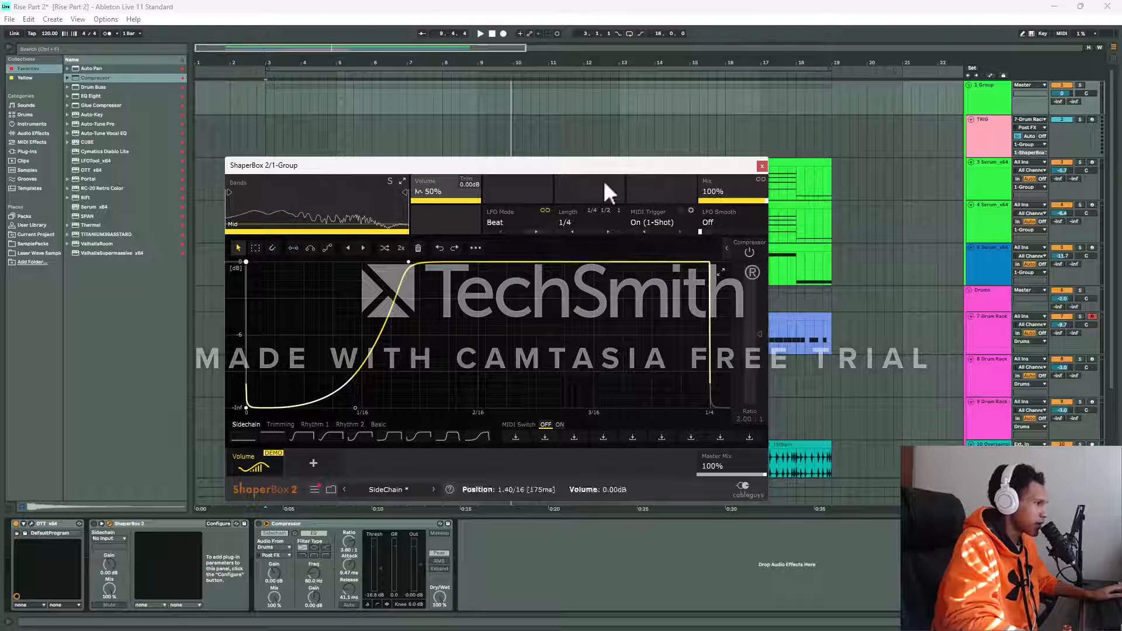
left_click(761, 166)
left_click(102, 524)
left_click_drag(561, 165, 824, 94)
Start playback and lower the ShaperBox 2 Master Mix to 89%
left_click(480, 33)
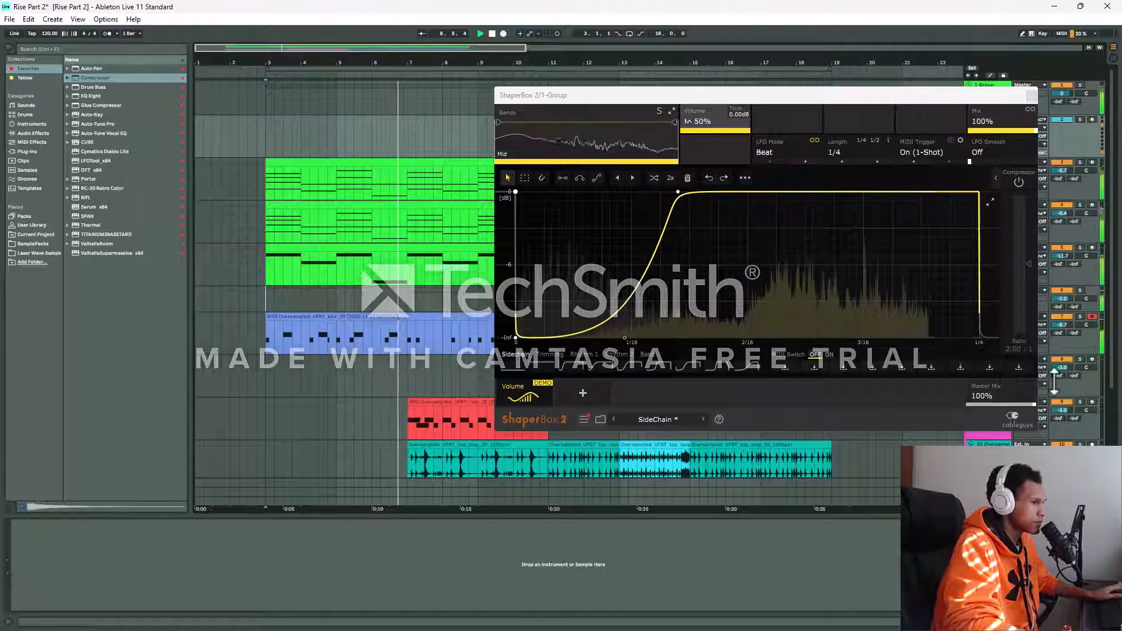
left_click(1016, 407)
left_click_drag(1033, 403, 1027, 404)
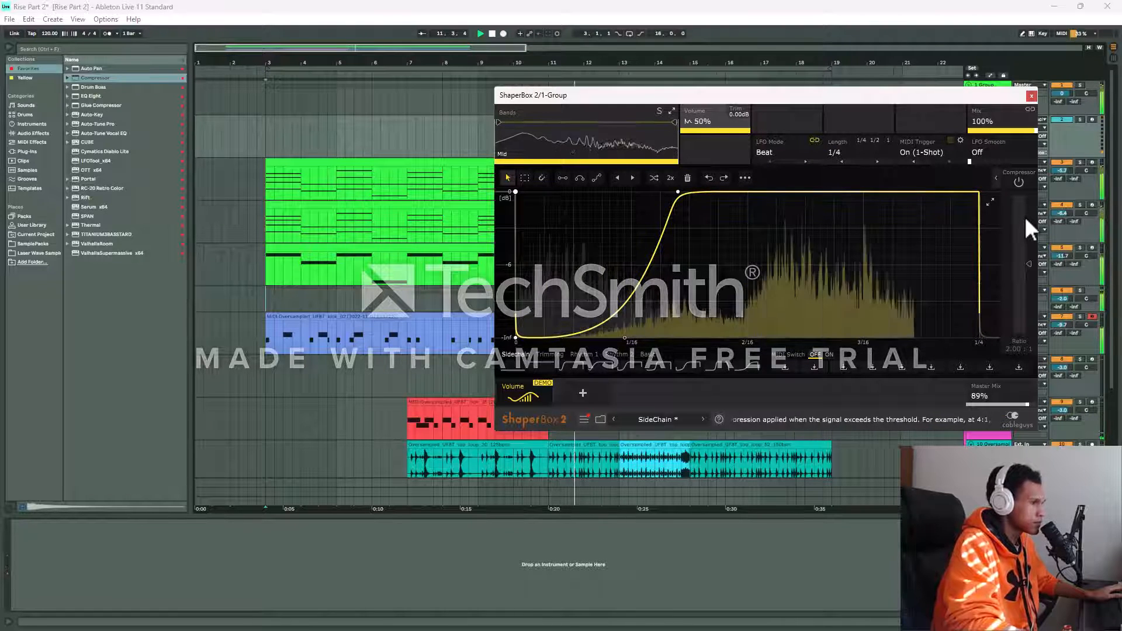
Show the 1 Group device chain and toggle ShaperBox 2 during playback to compare its sidechain effect
left_click_drag(972, 98, 940, 171)
left_click(987, 102)
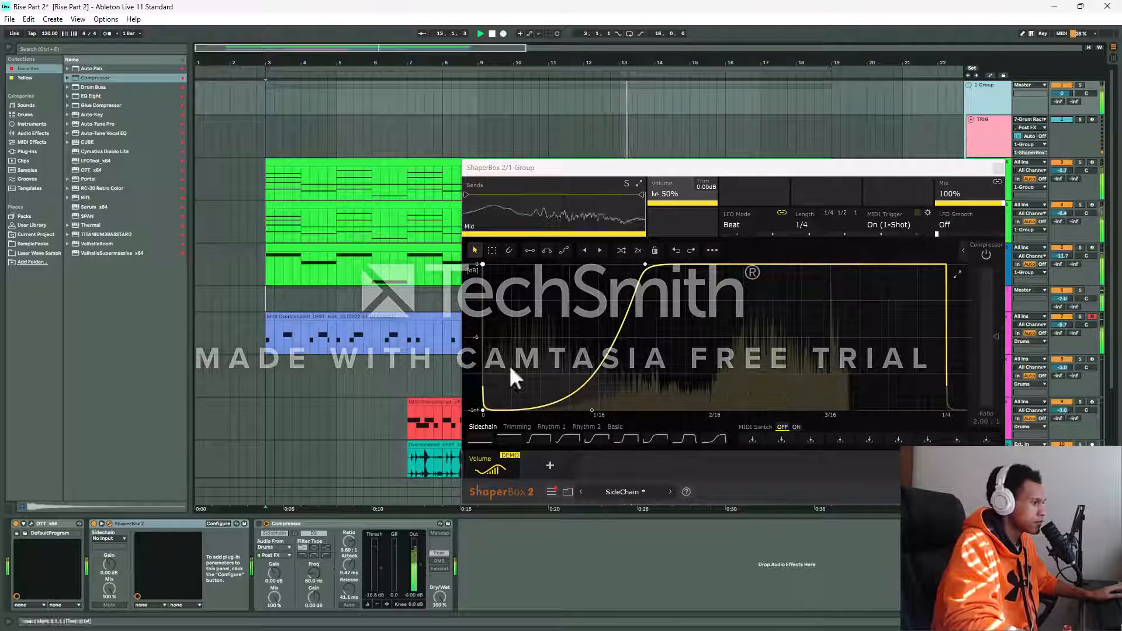
left_click(93, 522)
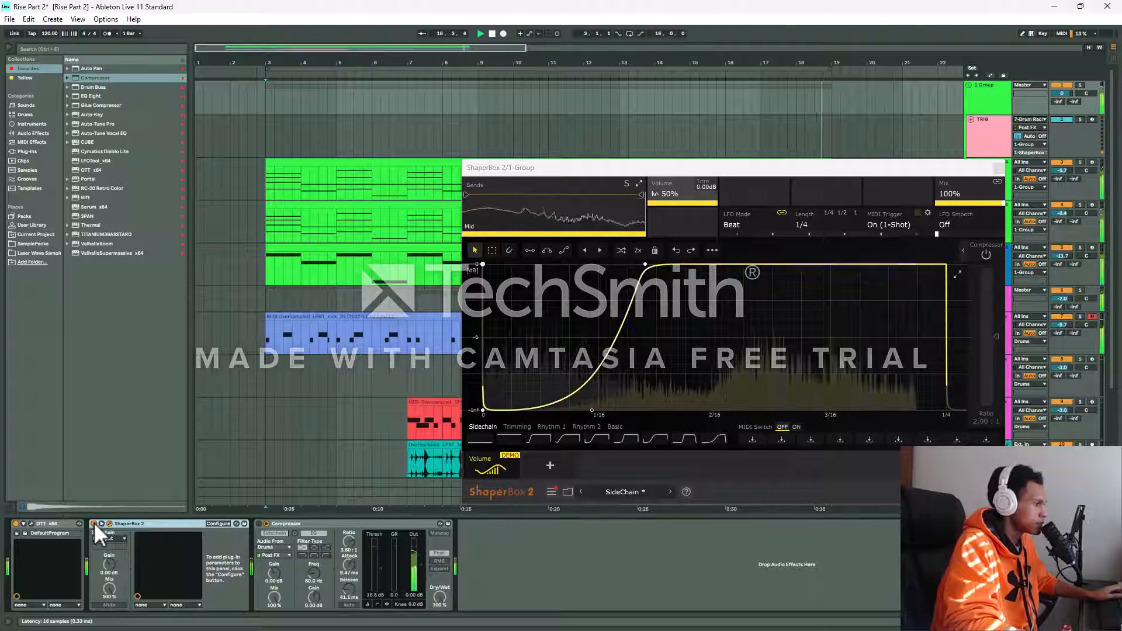
Move the ShaperBox 2 window aside to uncover the clips and play the arrangement from bar 3
left_click_drag(764, 172, 601, 152)
left_click_drag(487, 245, 488, 244)
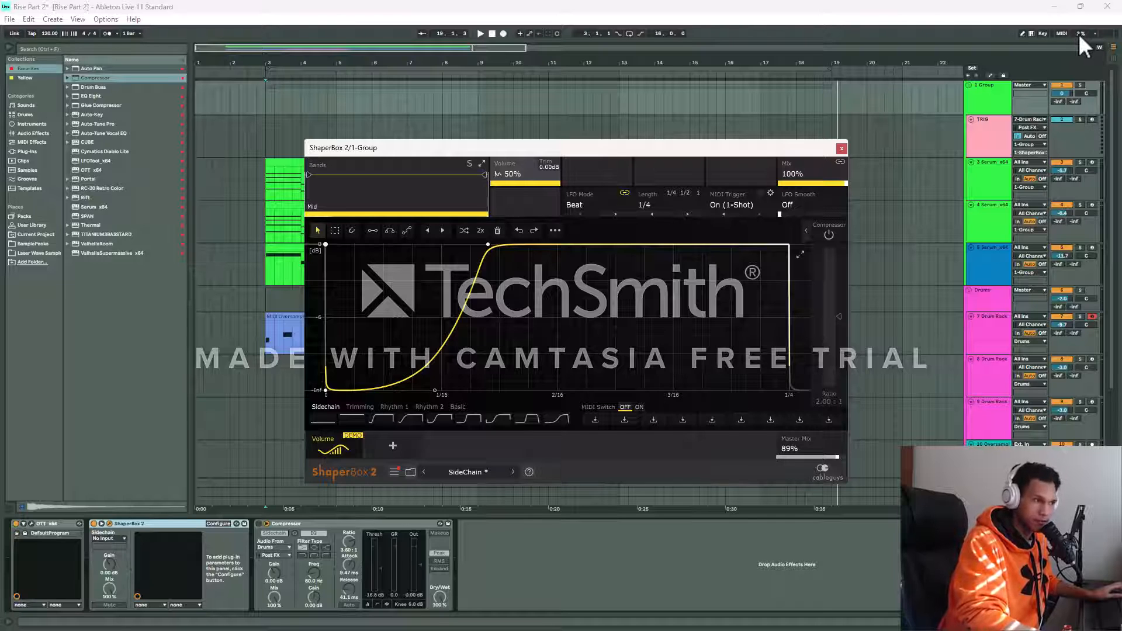
left_click(1032, 49)
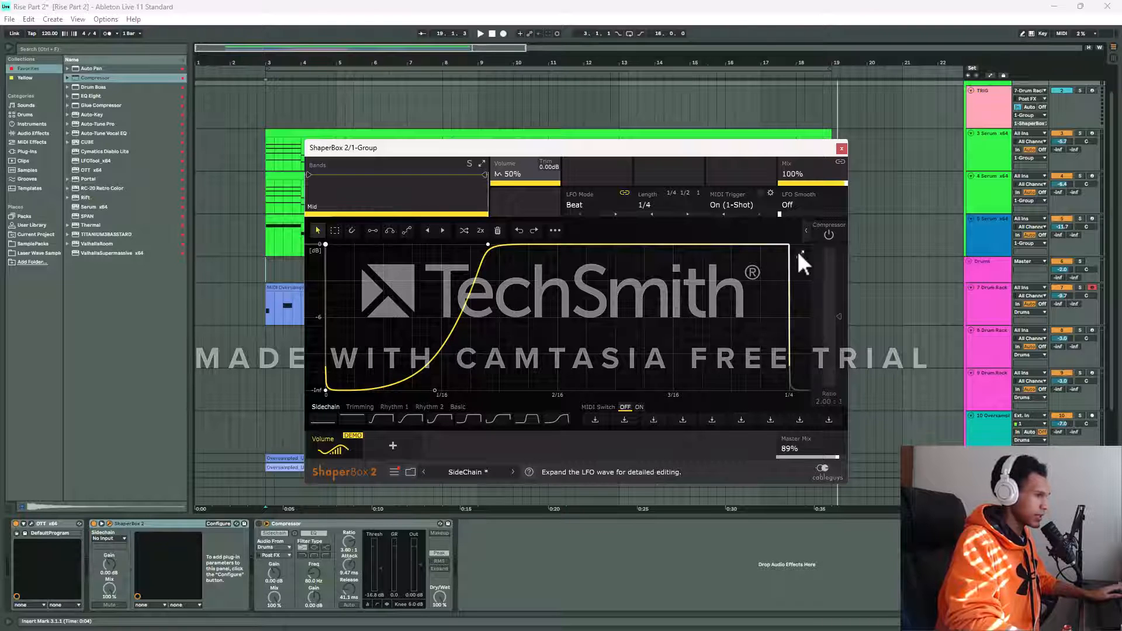
left_click_drag(451, 146, 573, 245)
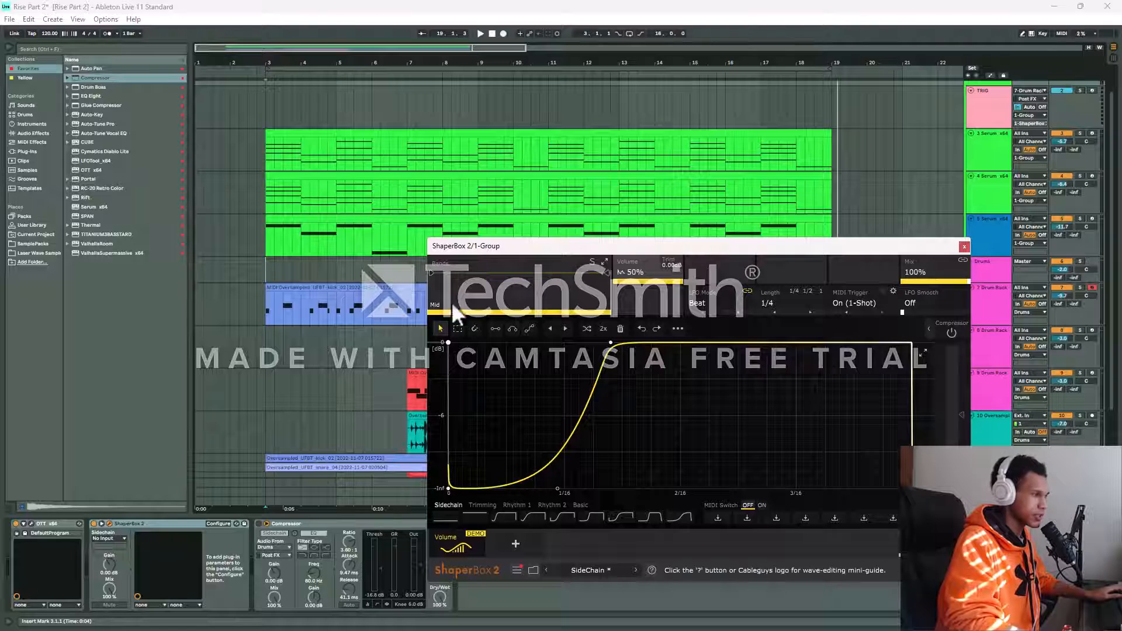
left_click(265, 263)
key("space")
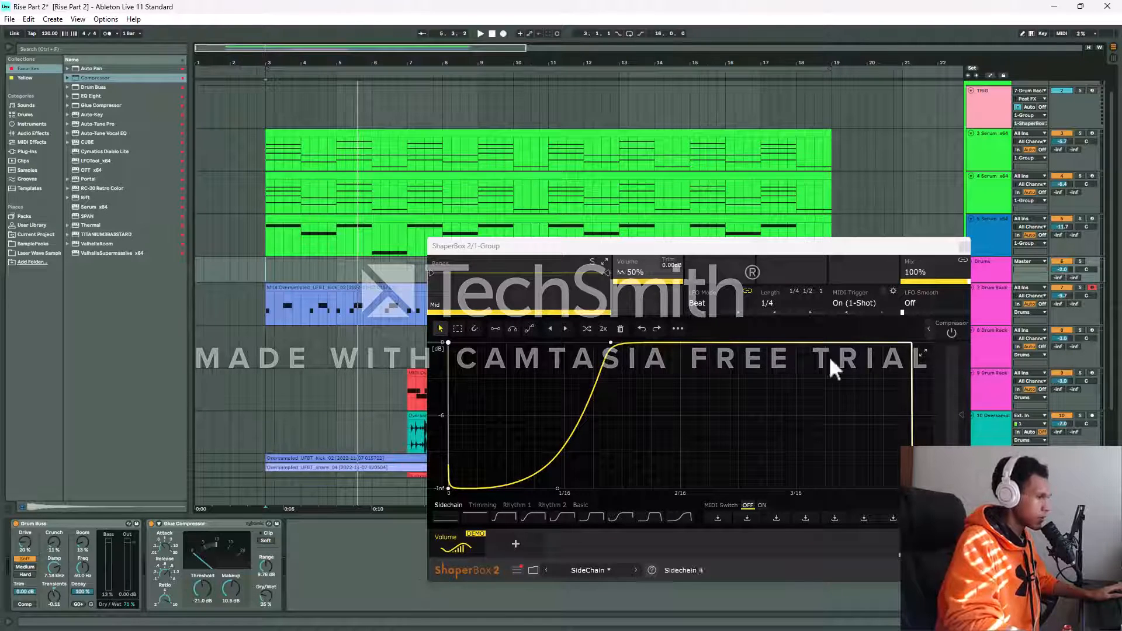
Delete the TRIG track
left_click(974, 112)
right_click(973, 109)
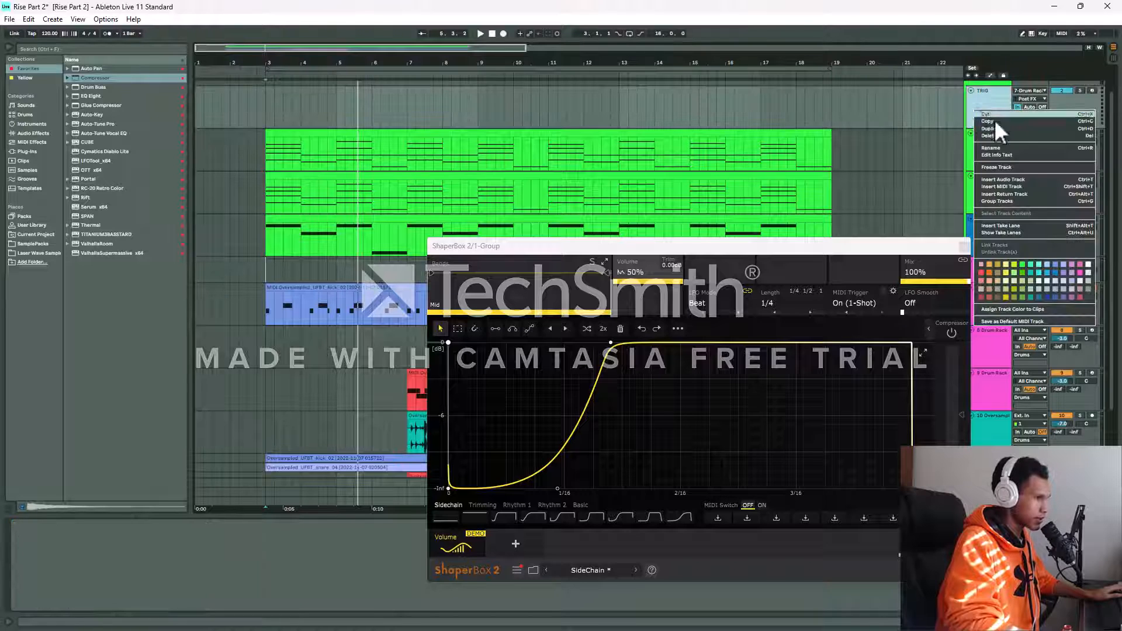
left_click(990, 129)
right_click(981, 100)
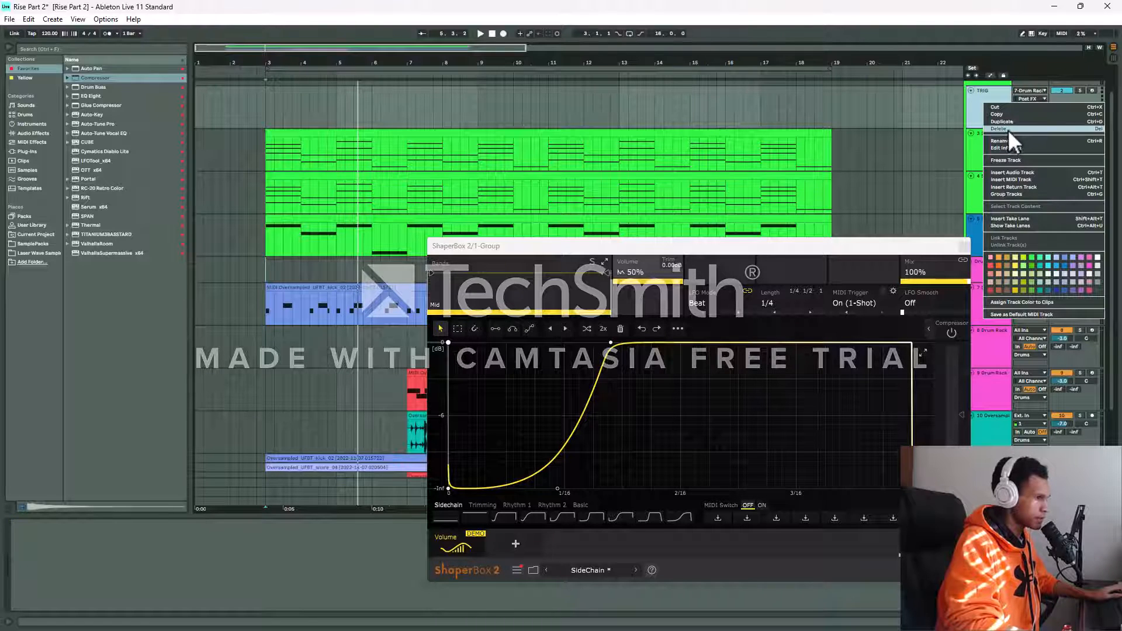
left_click(1007, 130)
Delete the Compressor from the 1 Group device chain and close the ShaperBox 2 window
left_click(983, 102)
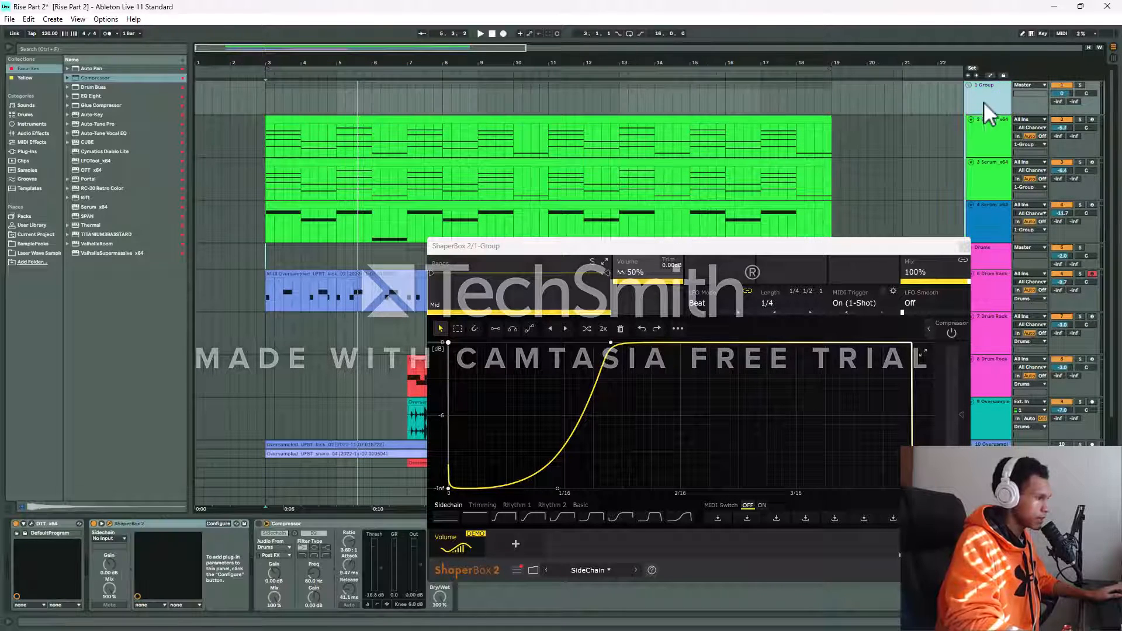
right_click(338, 523)
left_click(351, 571)
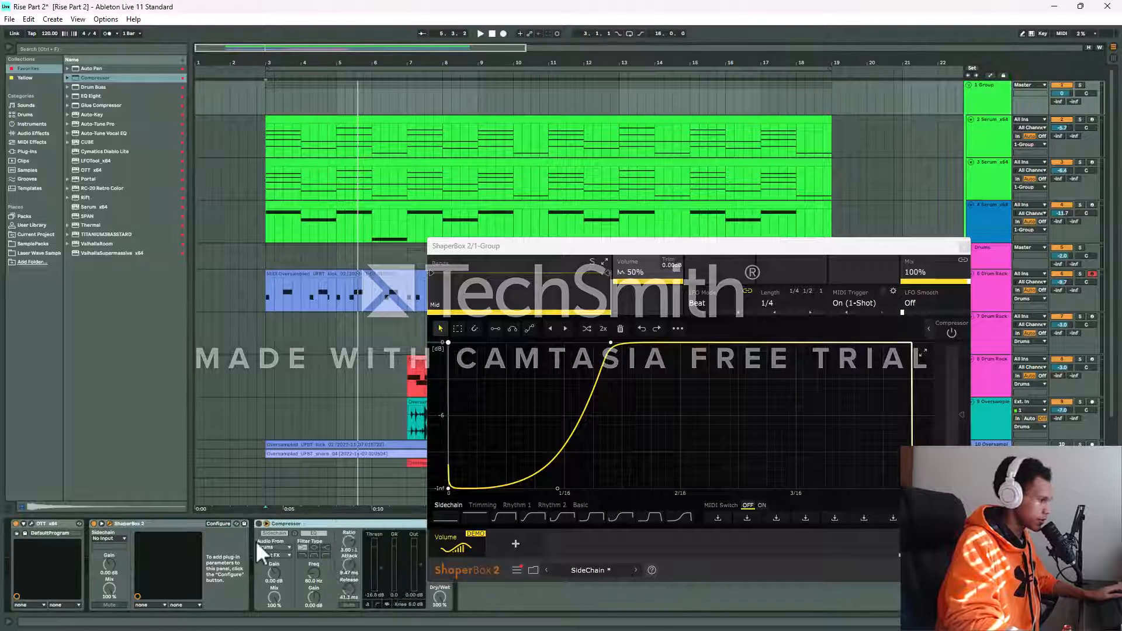
right_click(187, 525)
left_click(216, 566)
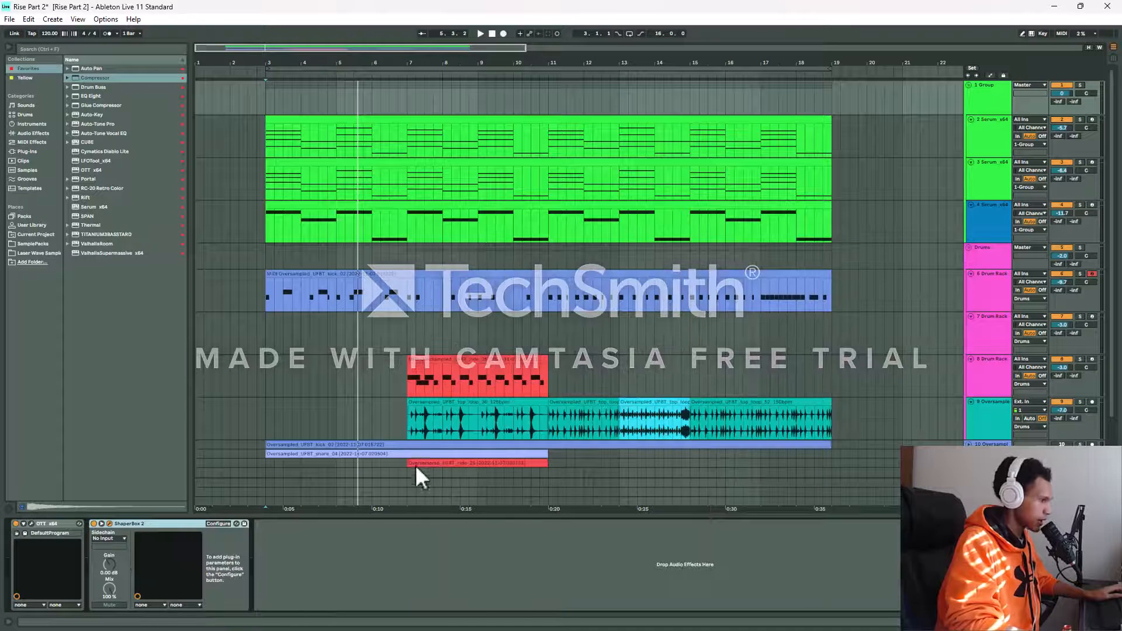
Collapse the device view to give the arrangement the full height
left_click(280, 353)
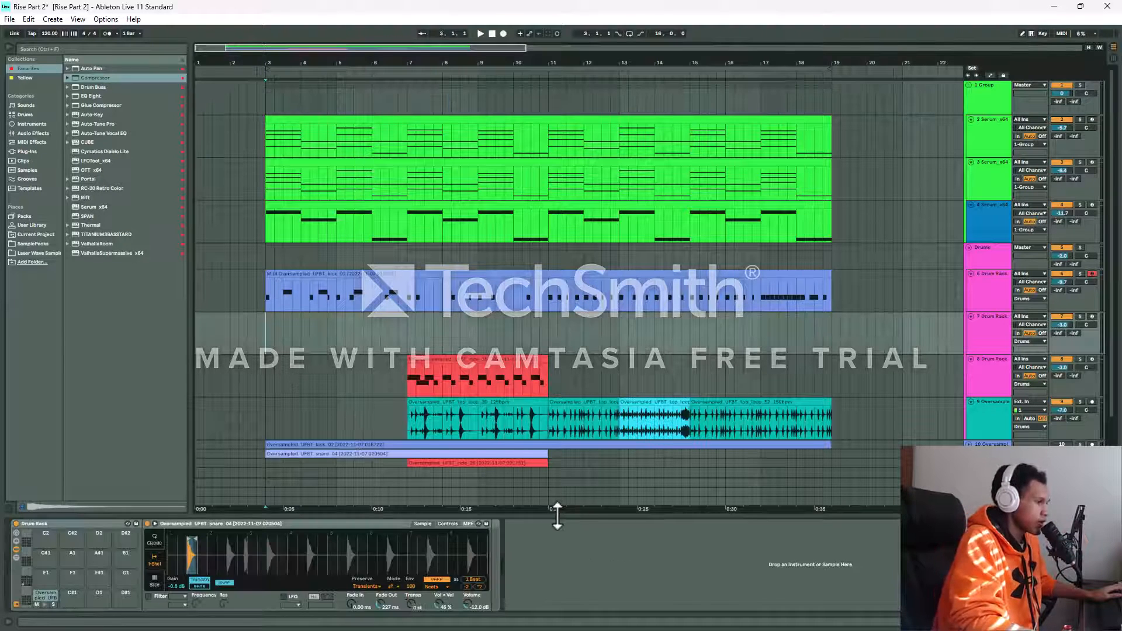
left_click_drag(553, 513, 517, 606)
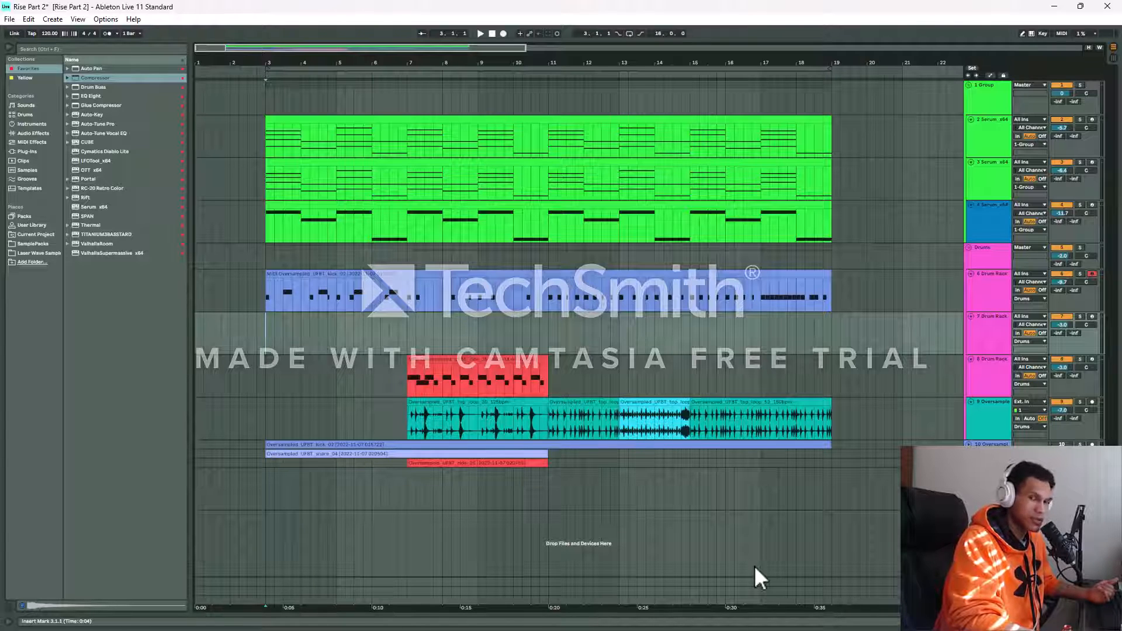
left_click(546, 482)
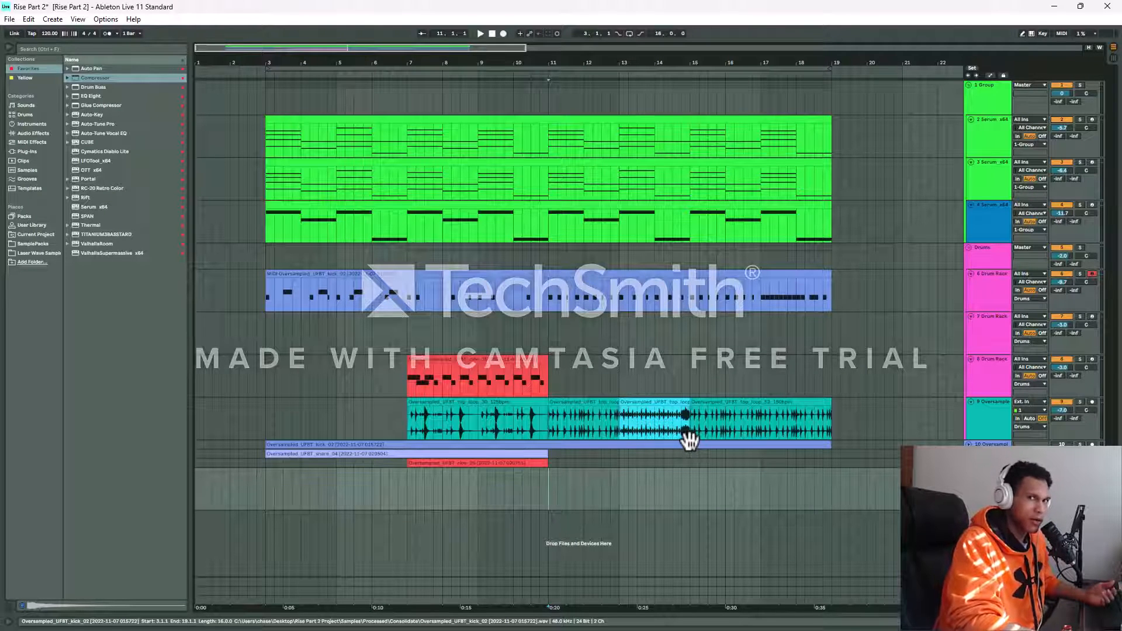
left_click(256, 365)
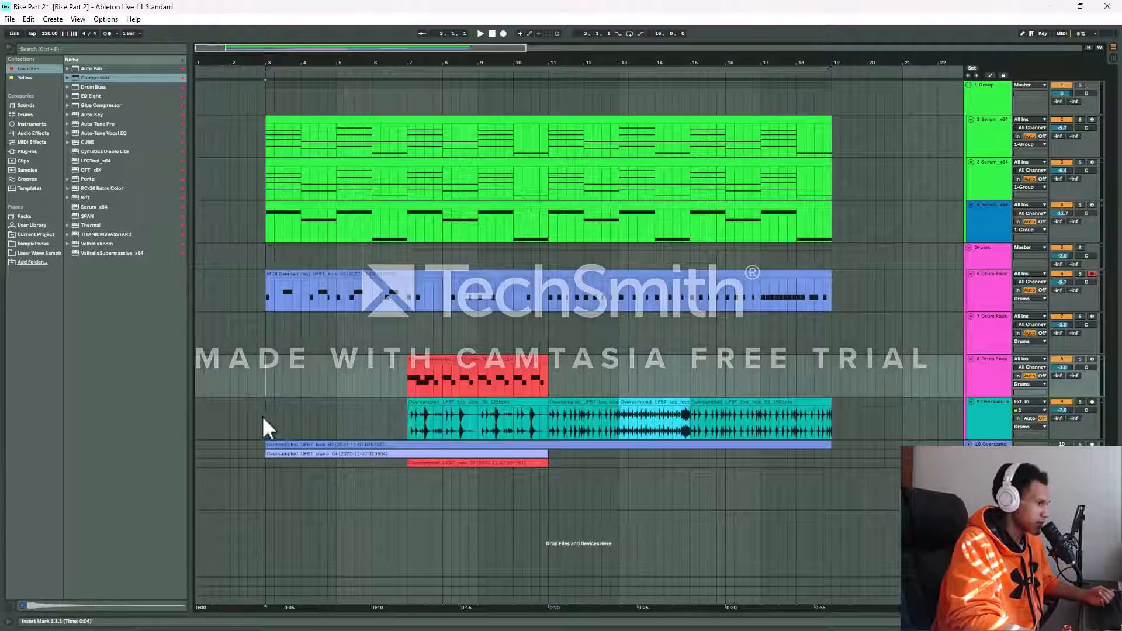
left_click(262, 416)
left_click(264, 454)
left_click(264, 464)
left_click(260, 444)
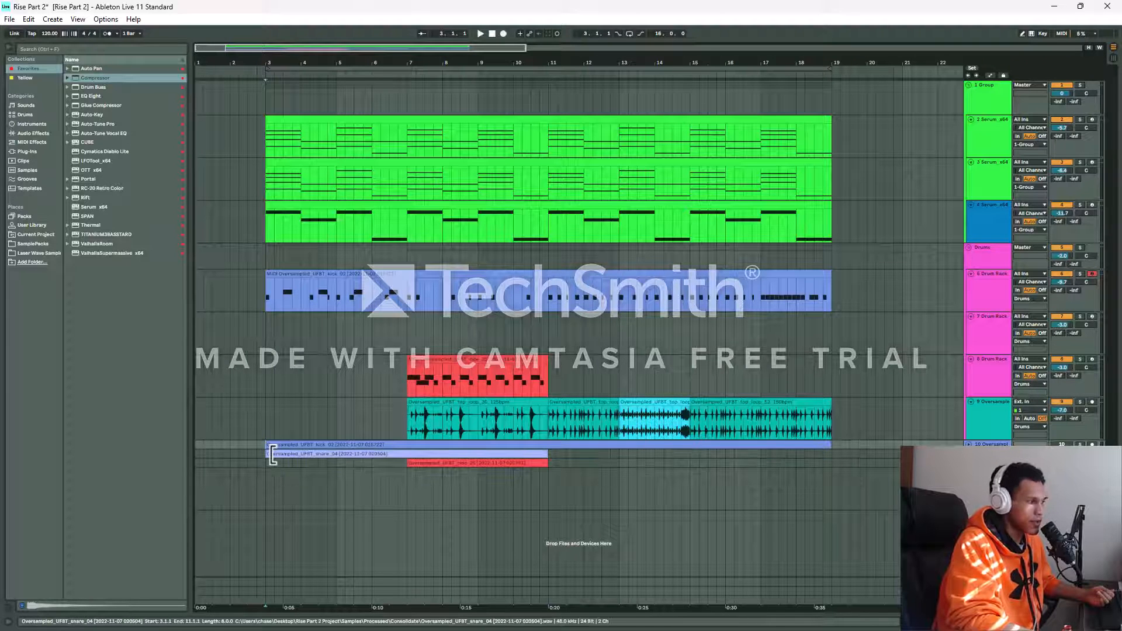
left_click(265, 454)
left_click(268, 462)
left_click(262, 454)
left_click(263, 444)
left_click(264, 420)
left_click(268, 374)
left_click(267, 332)
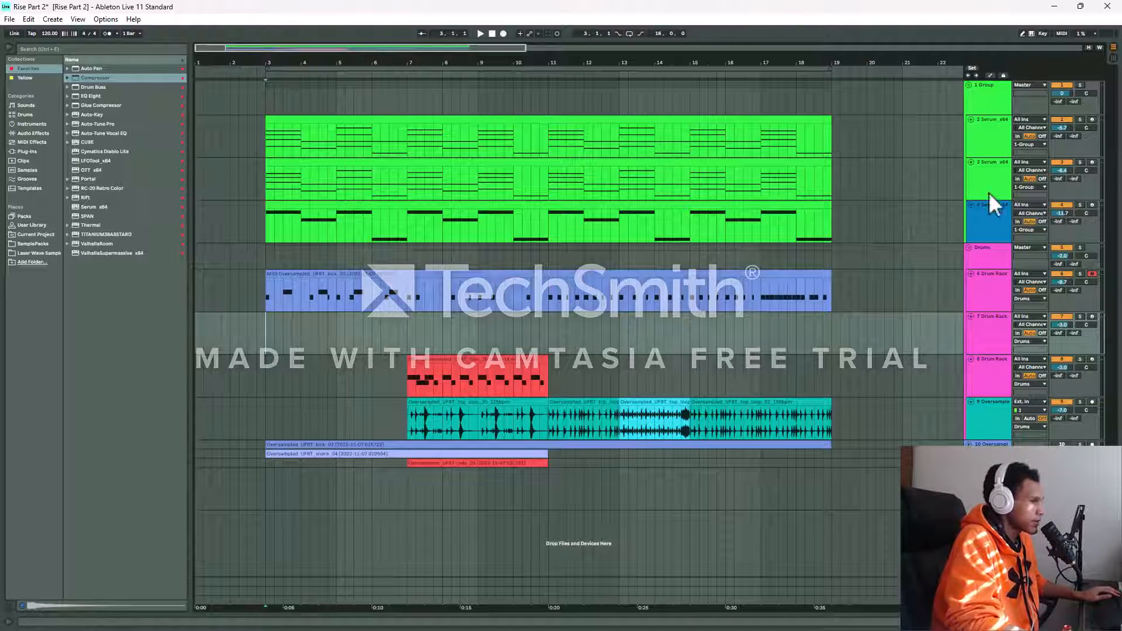
Select the 1 Group and Drums group tracks in turn and toggle their folding to show the two groups
left_click(969, 109)
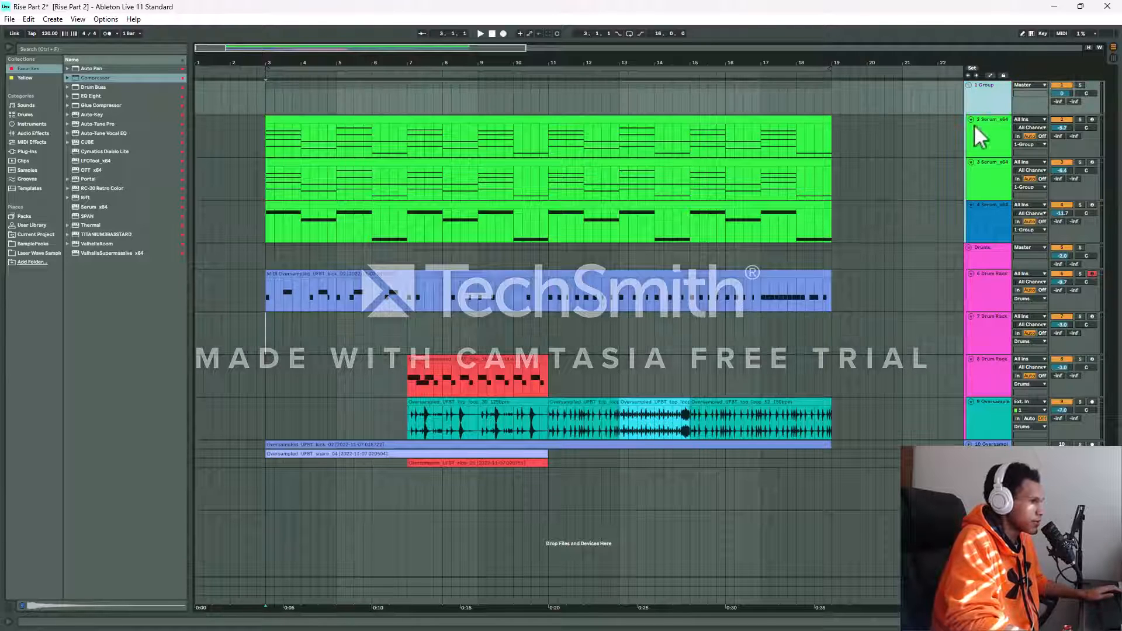
left_click(990, 258)
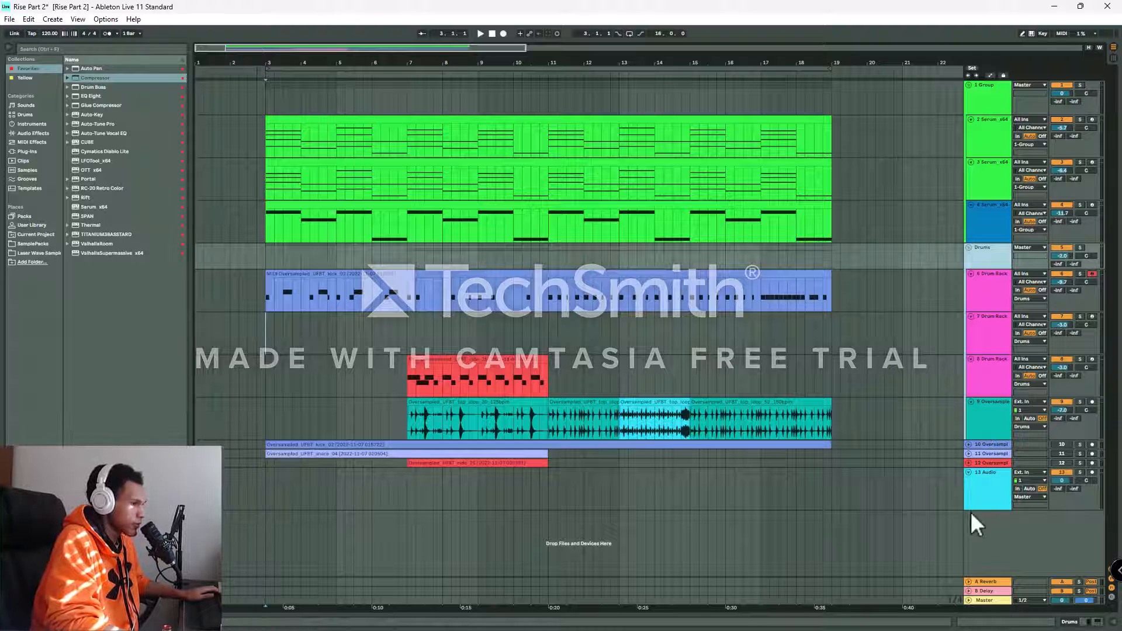
left_click(986, 89)
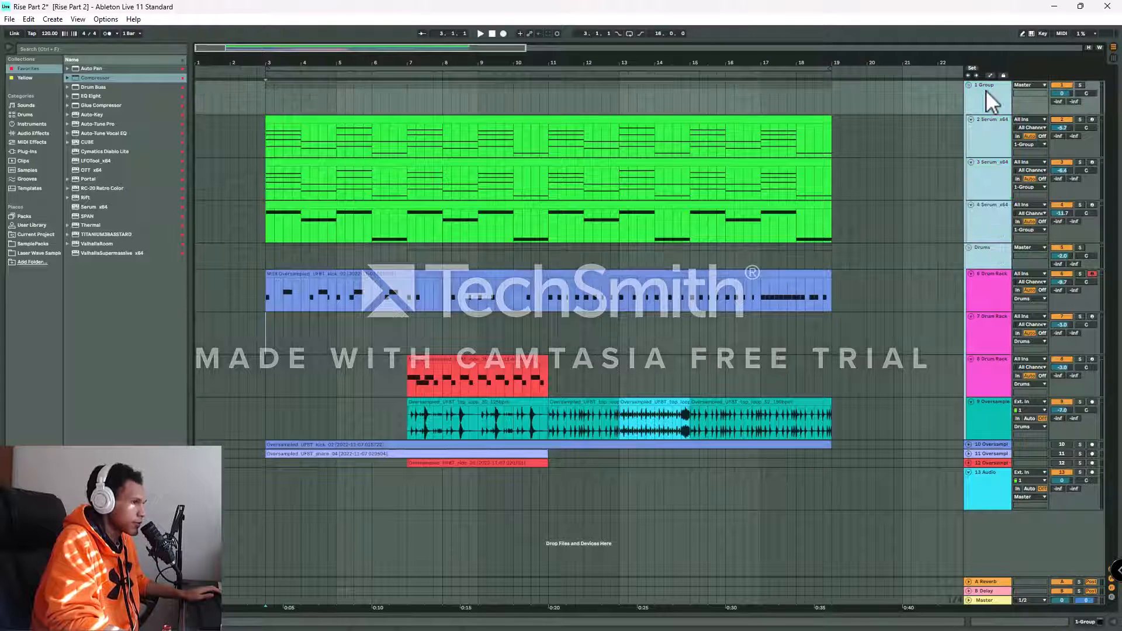
left_click(990, 255)
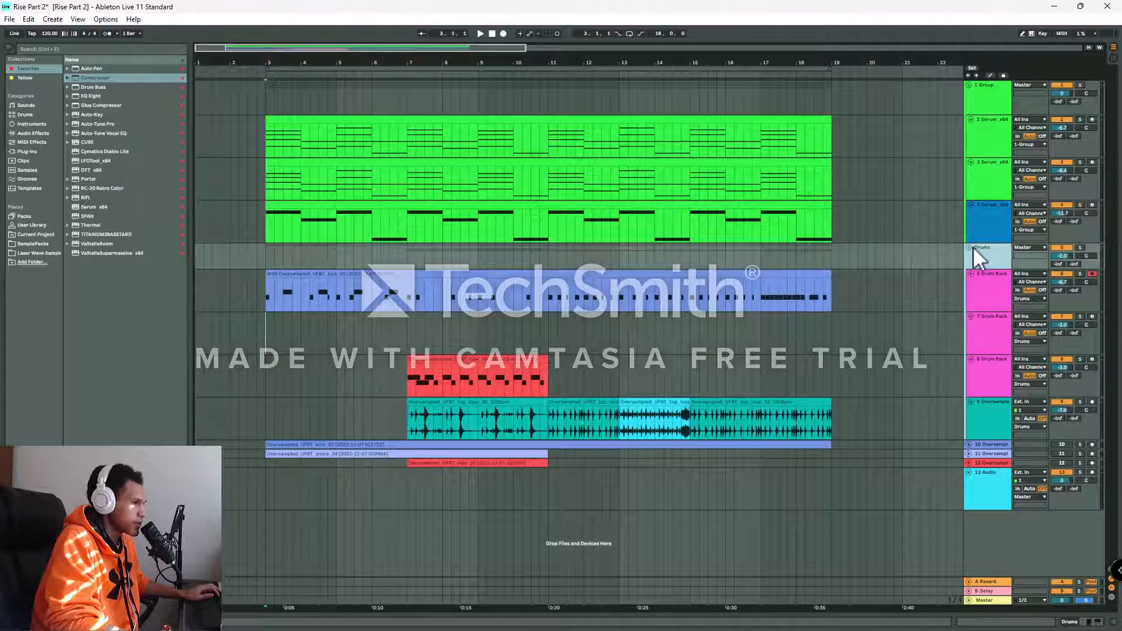
left_click(969, 247)
left_click(968, 86)
left_click(968, 94)
left_click(969, 85)
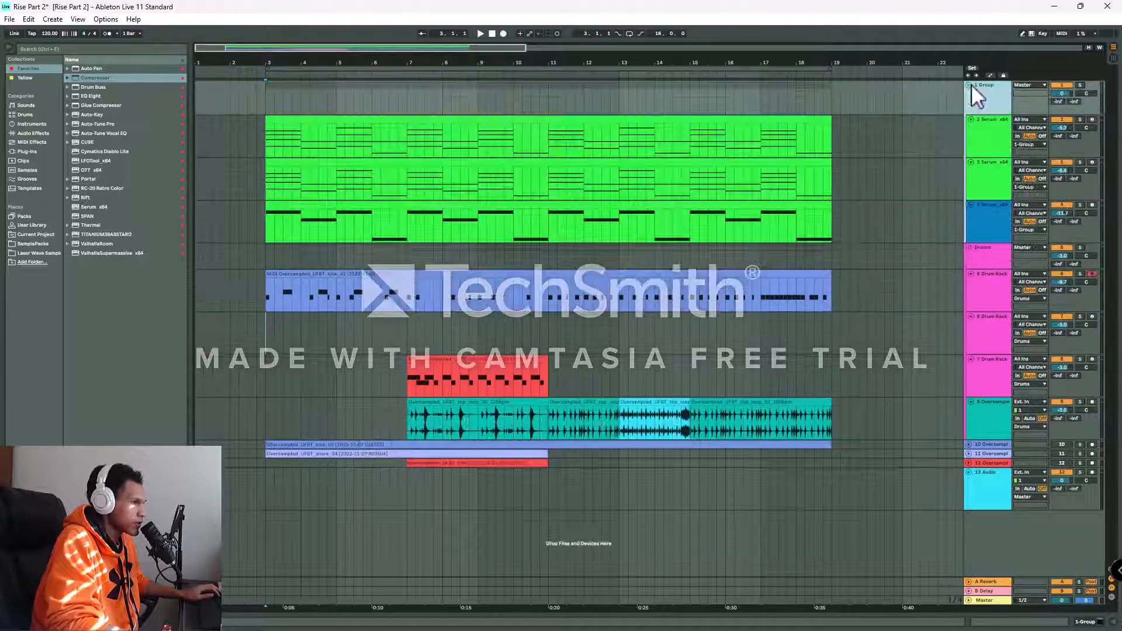
Select the clips of the three Serum tracks from bar 3 to just past bar 19
left_click(899, 127)
left_click(981, 140)
left_click_drag(839, 117, 261, 208)
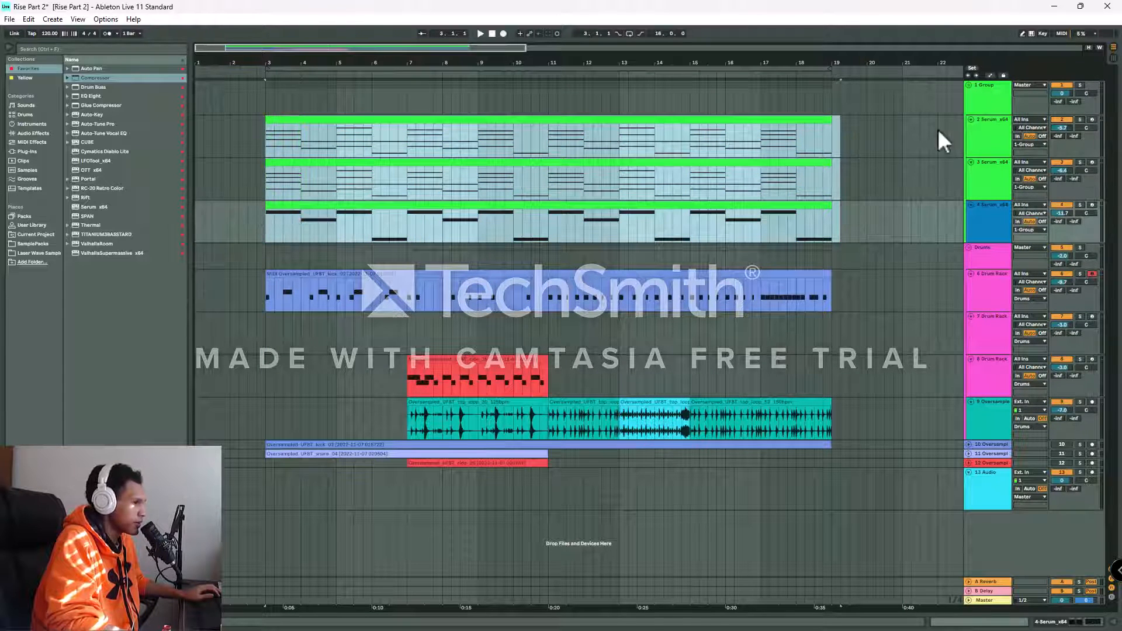
left_click_drag(959, 141, 837, 141)
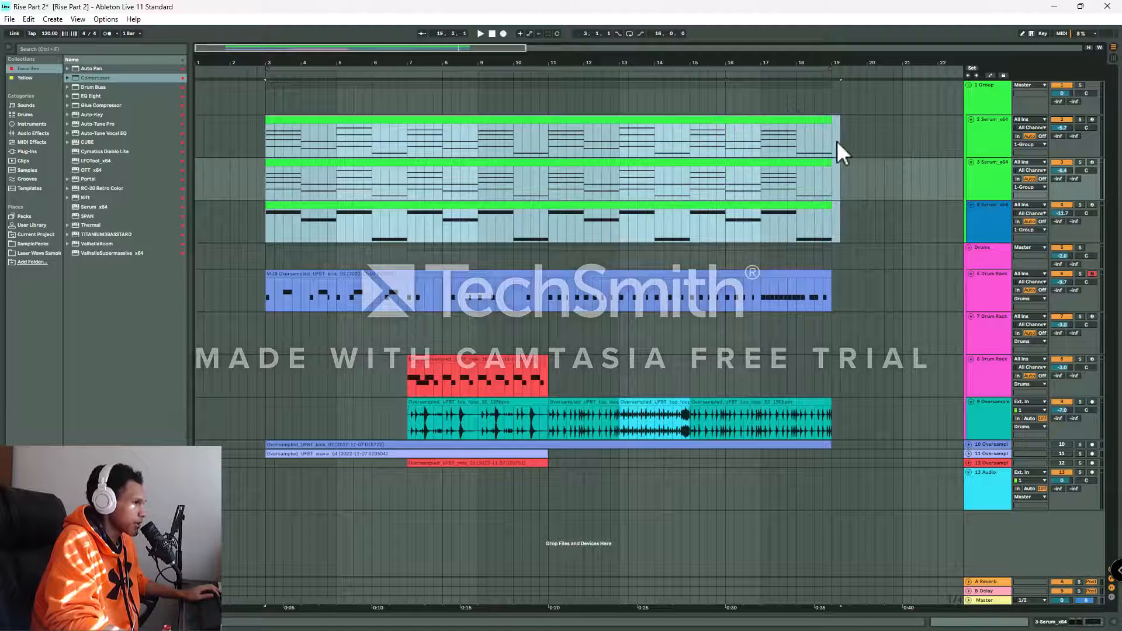
left_click(979, 143)
Select the kick MIDI clip on the 6 Drum Rack track, and place the insert marker at bar 3 on the track below
left_click(973, 289)
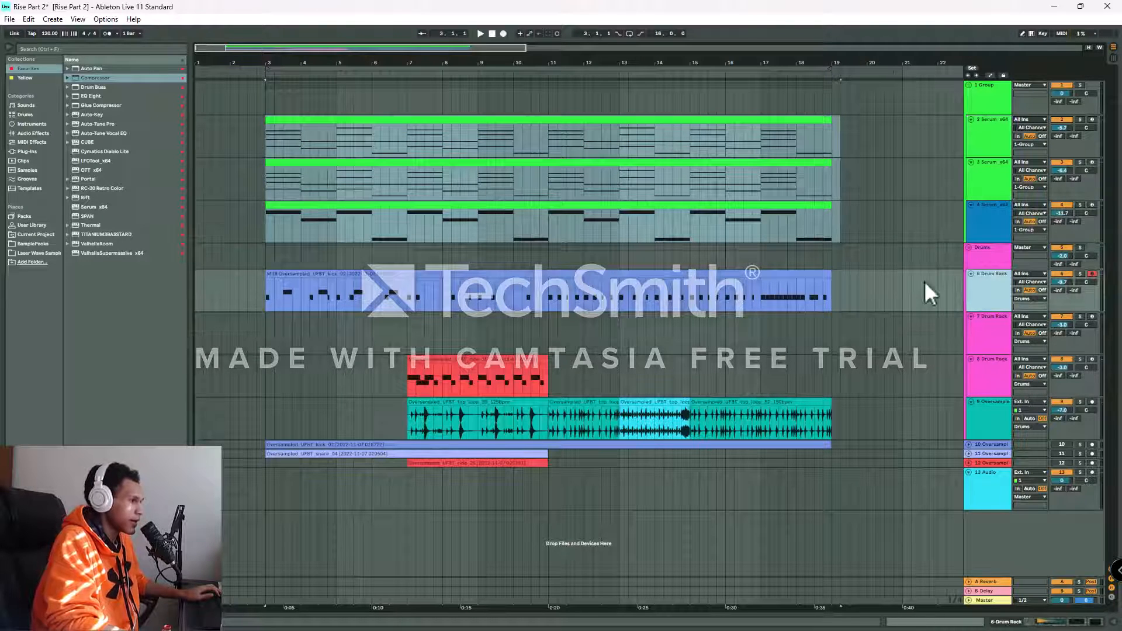
left_click_drag(269, 296, 846, 280)
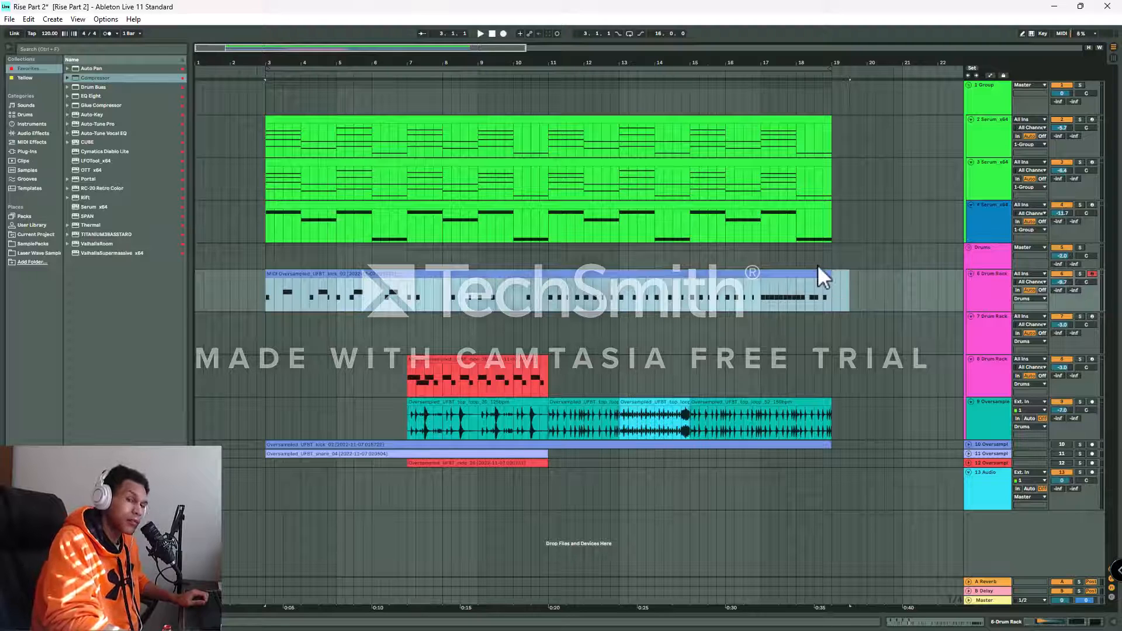
left_click(622, 274)
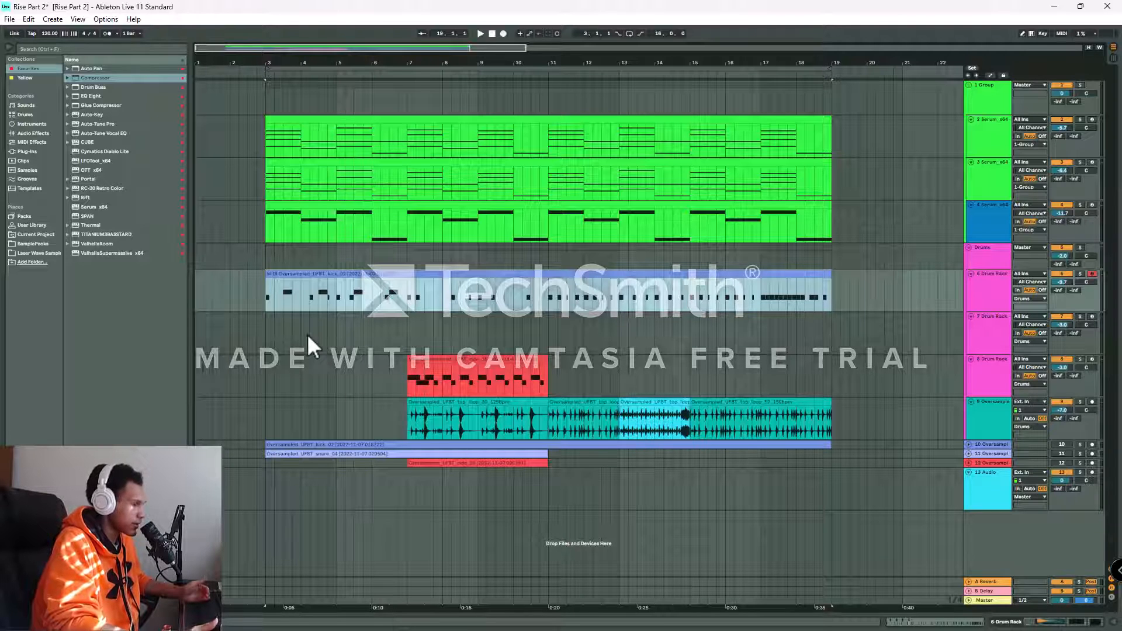
left_click(267, 334)
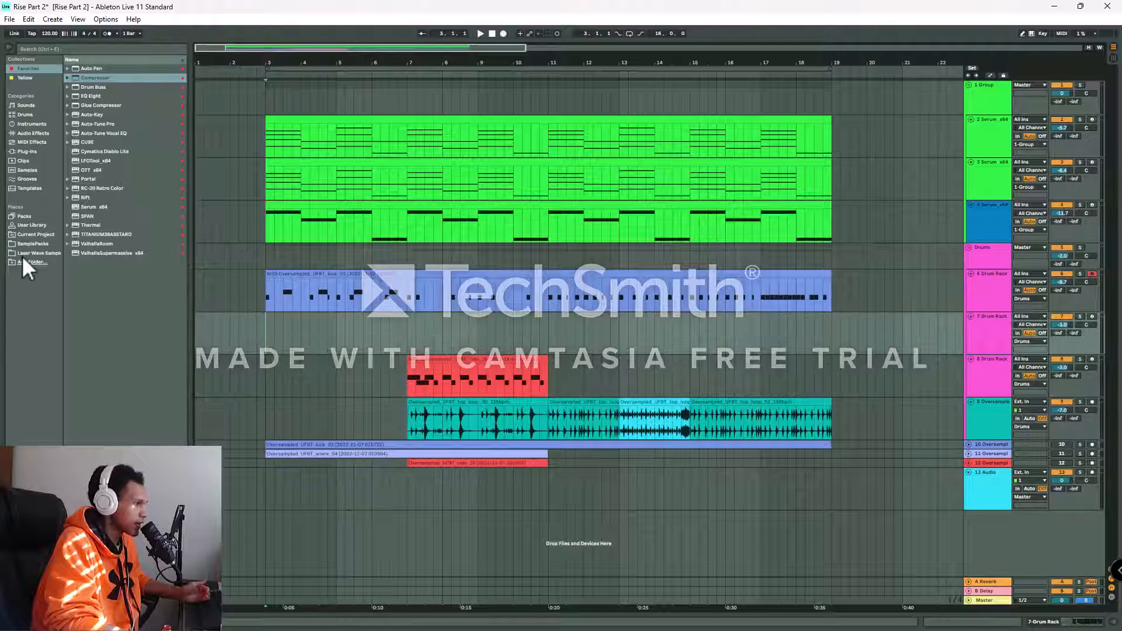
Add the snare_90 and kick_93 one-shots from the SamplePacks folder to new audio tracks near bar 3
left_click(33, 244)
left_click(116, 234)
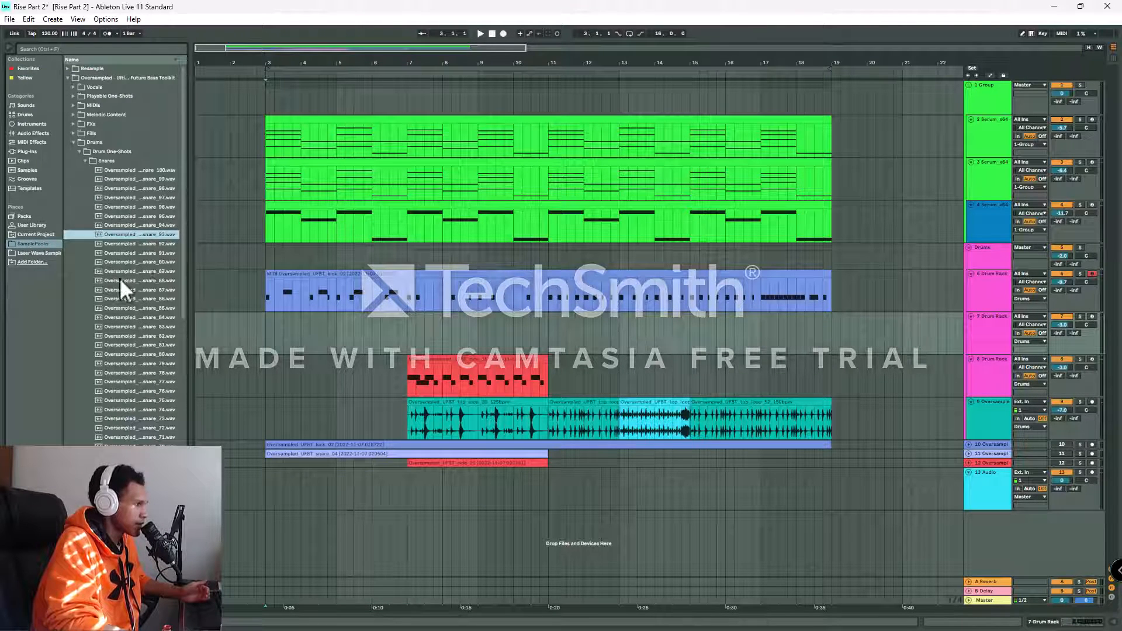
left_click(122, 263)
left_click_drag(144, 274, 287, 527)
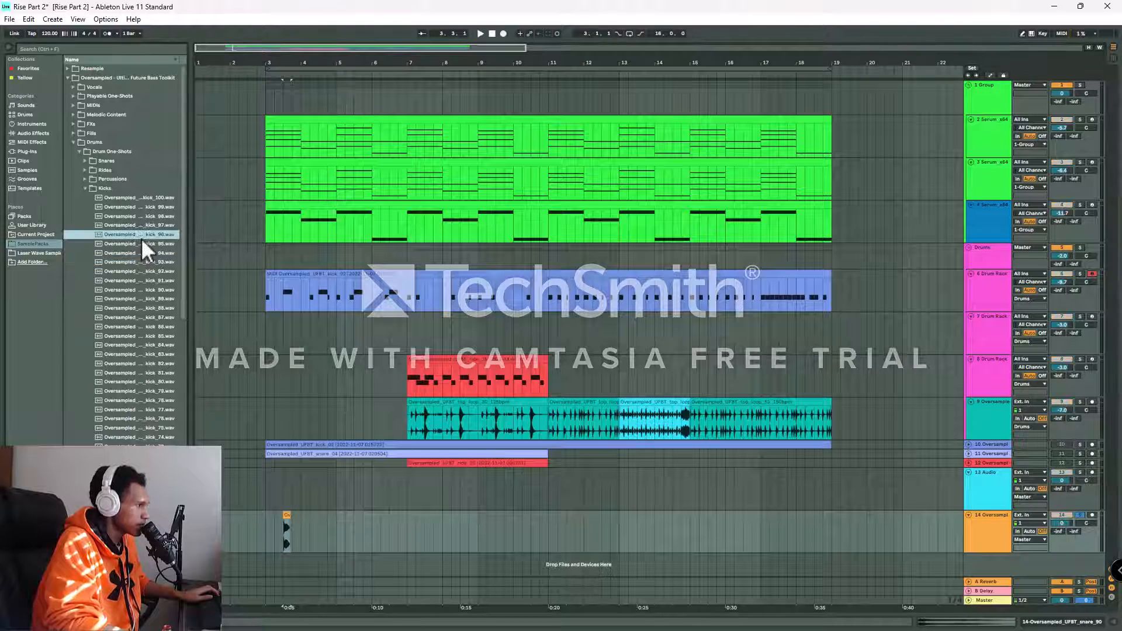
left_click_drag(142, 263, 264, 558)
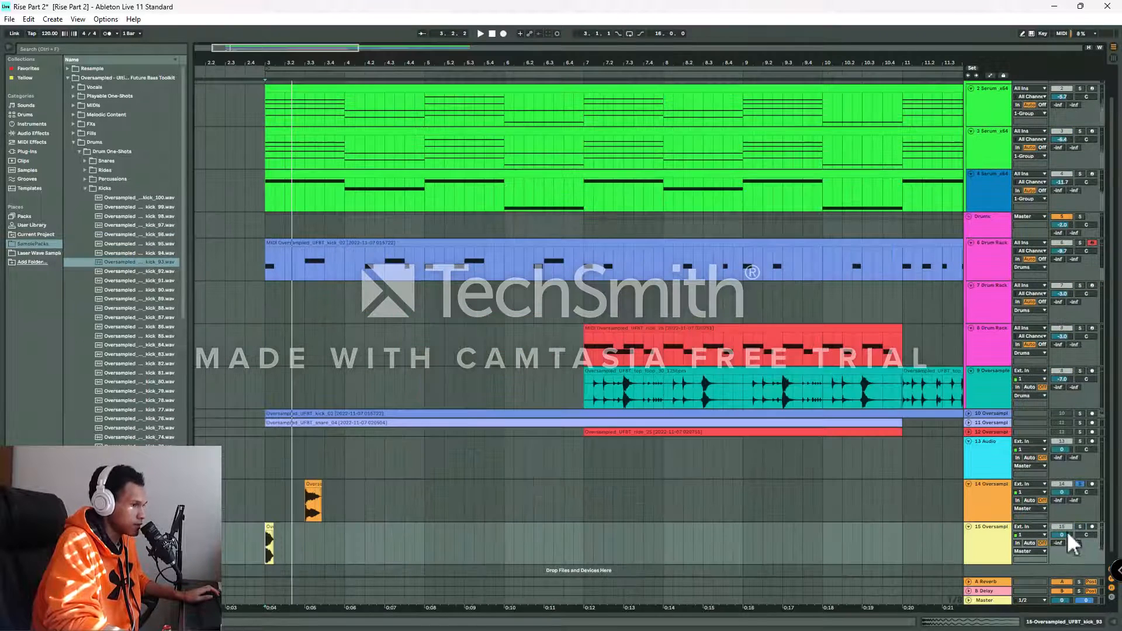
Solo the kick sample track alongside the snare and adjust the snare clip to beat 3.3 while checking playback
left_click(1079, 527, "ctrl")
key("space")
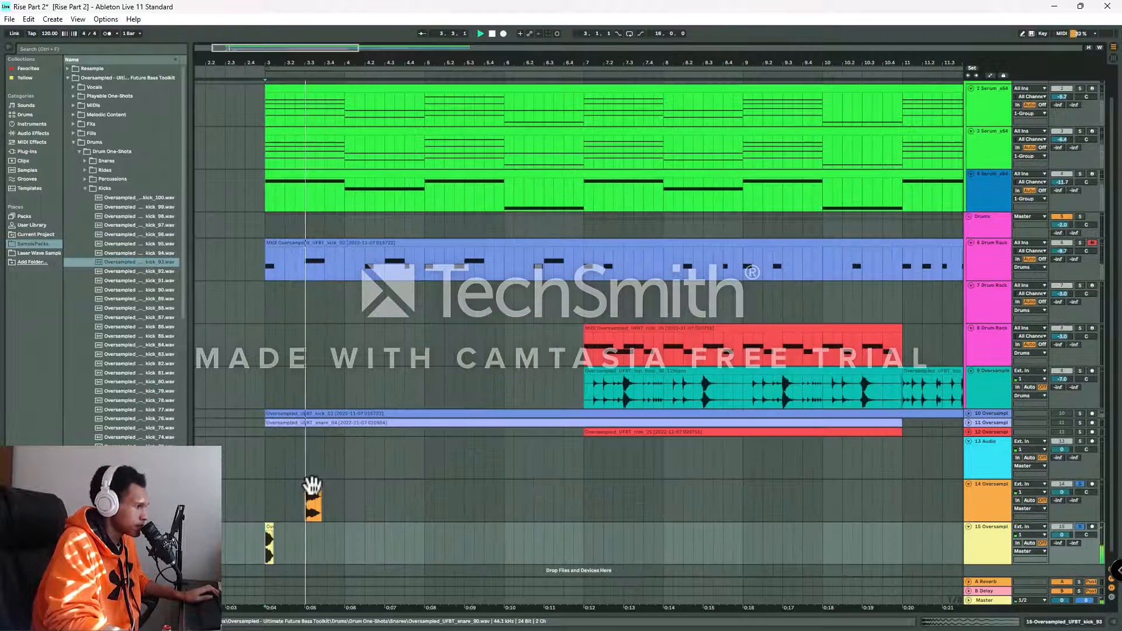
left_click_drag(310, 485, 301, 485)
scroll(333, 497, "up", 3)
scroll(346, 499, "up", 3)
scroll(375, 501, "down", 3)
left_click_drag(377, 485, 399, 484)
key("space")
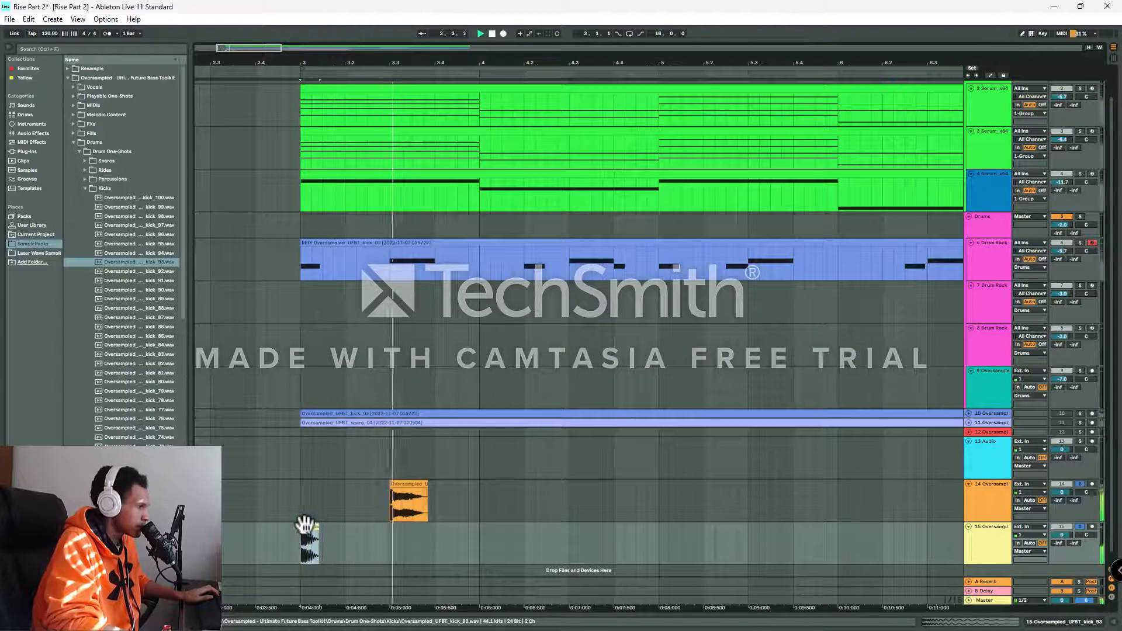
Copy the kick and snare clips into a pattern across bars 3 to 6 and play it from bar 3
left_click_drag(306, 527, 530, 526)
left_click_drag(399, 484, 579, 485)
left_click(302, 453)
key("space")
key("space")
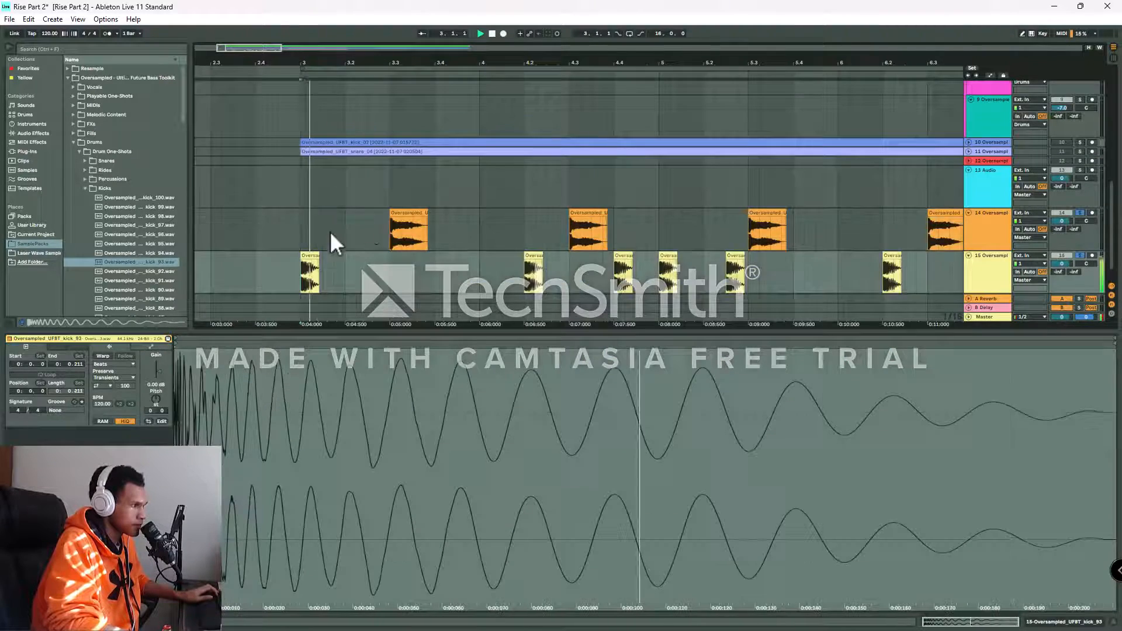
scroll(405, 217, "down", 5)
scroll(243, 243, "up", 3)
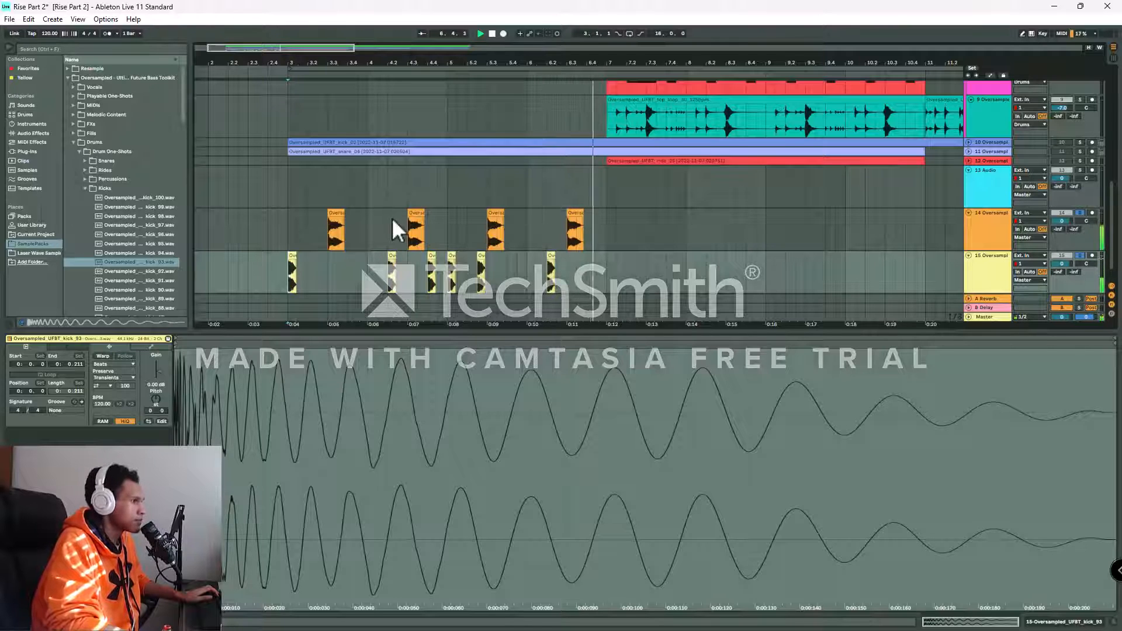
Stop playback and go through the kick and snare hits of the audio pattern from bar 3 to bar 6
left_click(279, 227)
left_click_drag(283, 245, 604, 257)
left_click(275, 262)
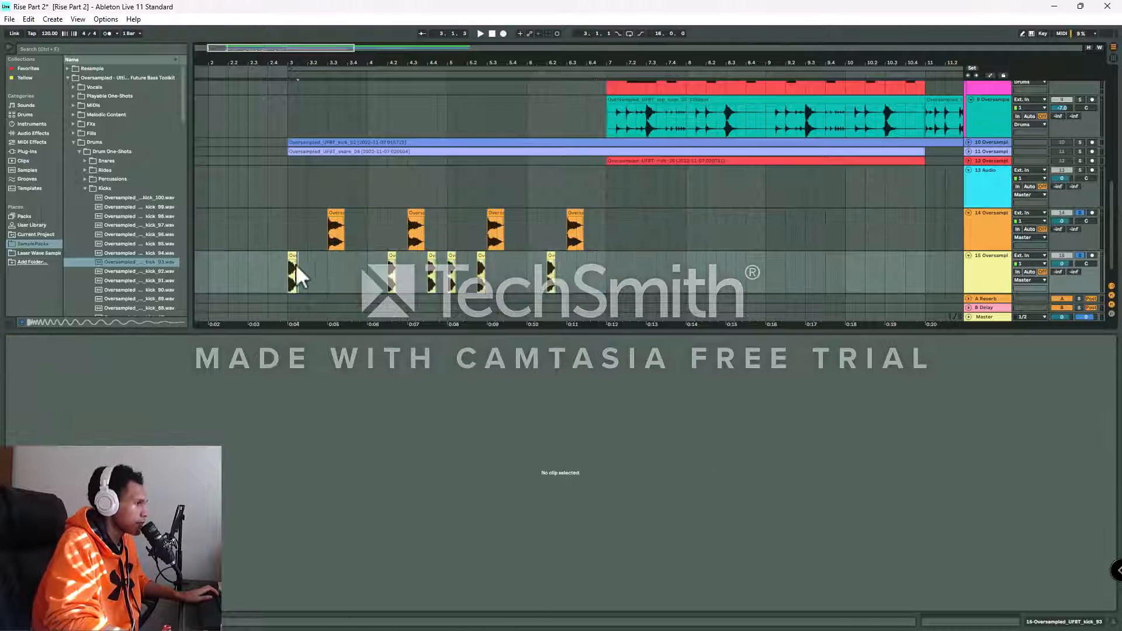
left_click(305, 203)
left_click(336, 214)
left_click(352, 261)
left_click(386, 225)
left_click(417, 257)
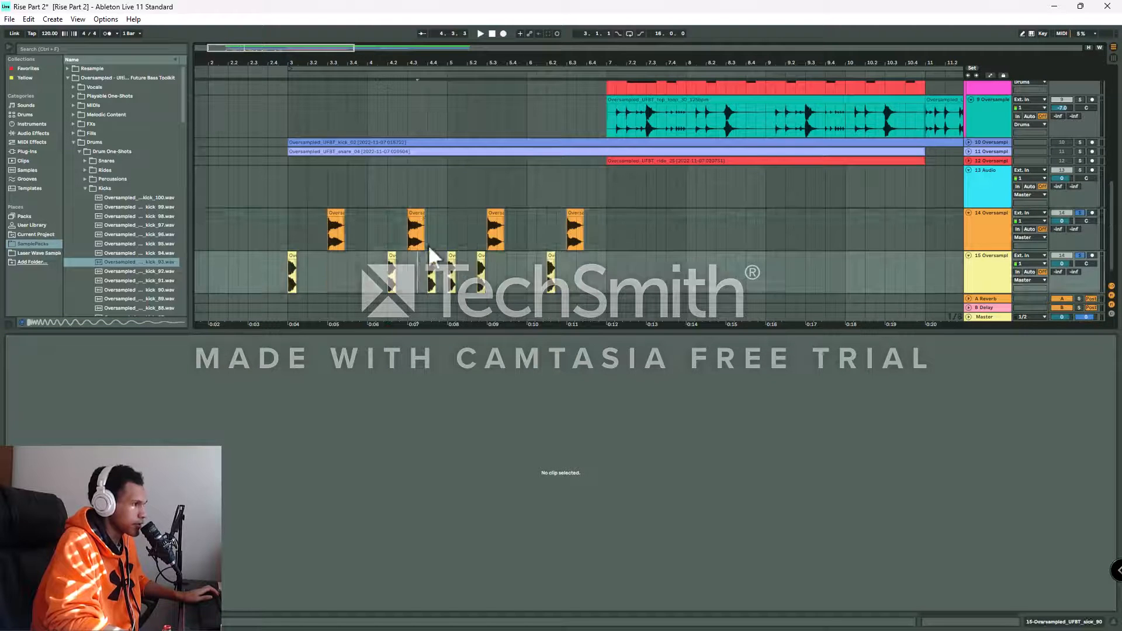
left_click(448, 233)
left_click(505, 264)
left_click(576, 234)
Group the snare and kick sample tracks together
left_click(978, 226)
left_click(669, 297)
left_click(989, 210)
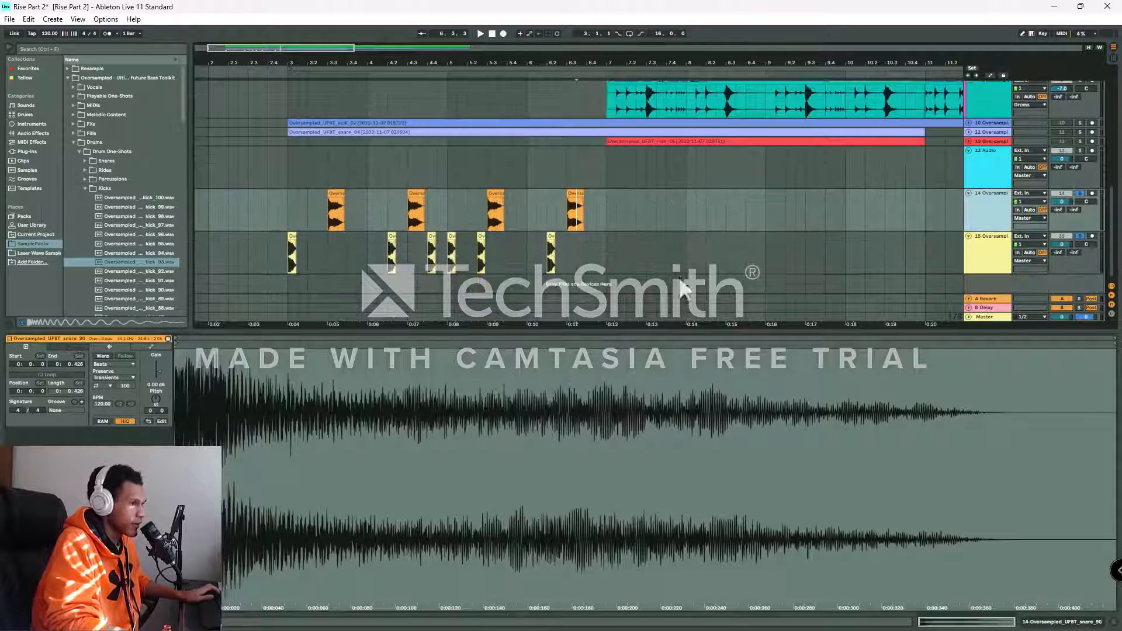
left_click(994, 242, "shift")
right_click(1000, 215)
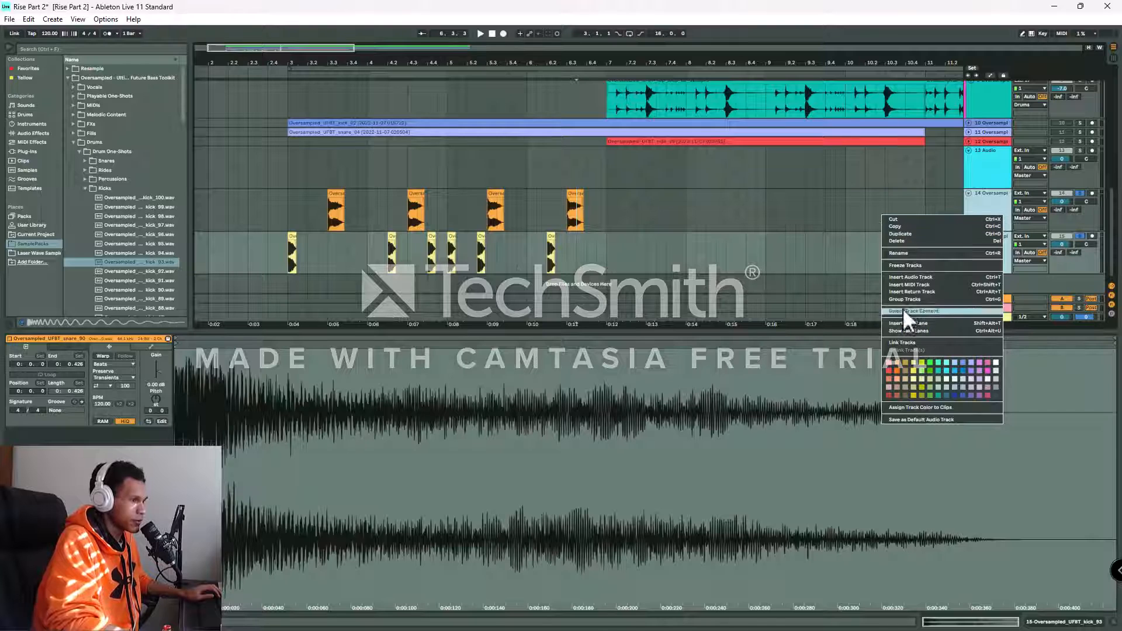
left_click(902, 300)
key("ctrl+g")
right_click(975, 203)
left_click(925, 232)
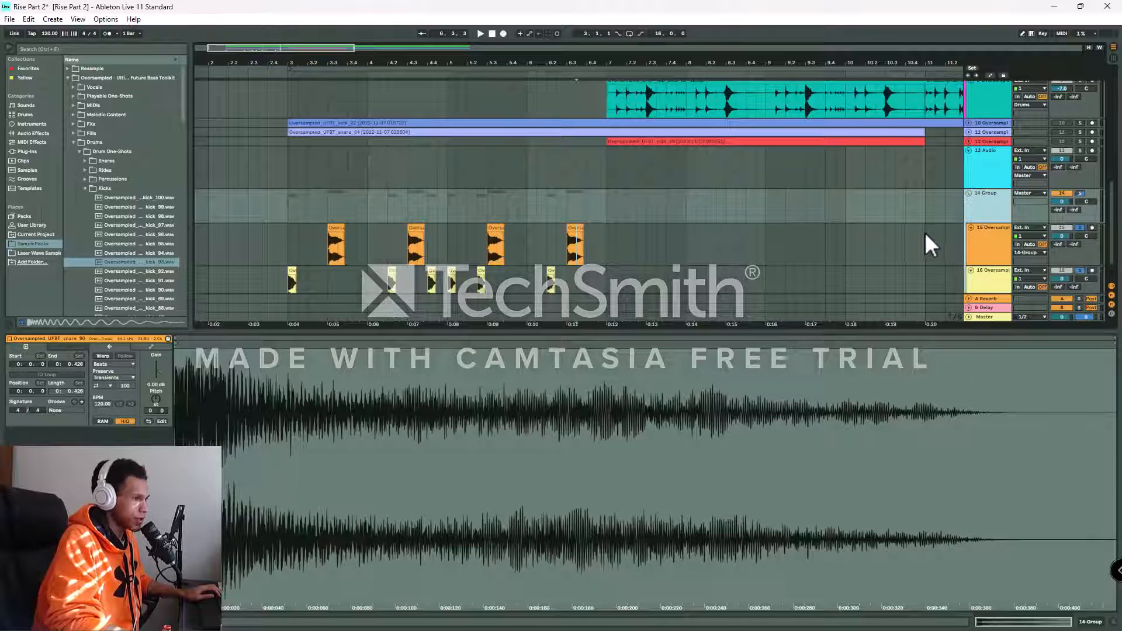
Select the snare and kick tracks inside 14 Group in turn to show the group's contents
scroll(741, 240, "down", 1)
left_click(990, 227)
left_click(986, 251)
left_click(976, 225)
left_click(982, 252)
left_click(985, 220)
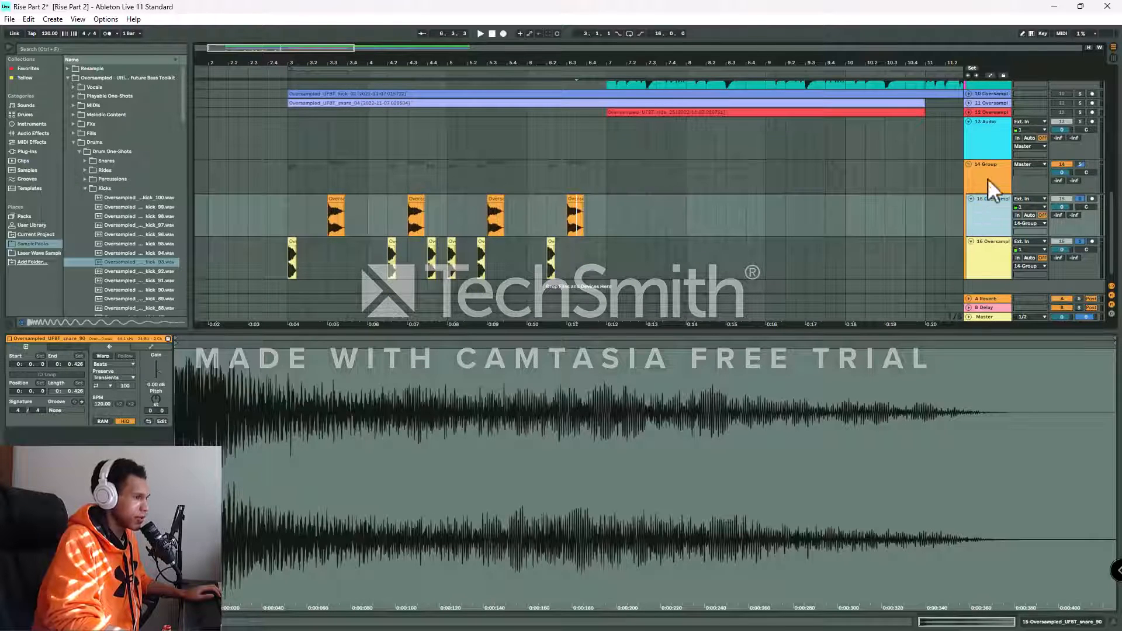
Rename 14 Group, which holds the snare and kick sample tracks, as Drums
left_click(985, 181)
right_click(980, 177)
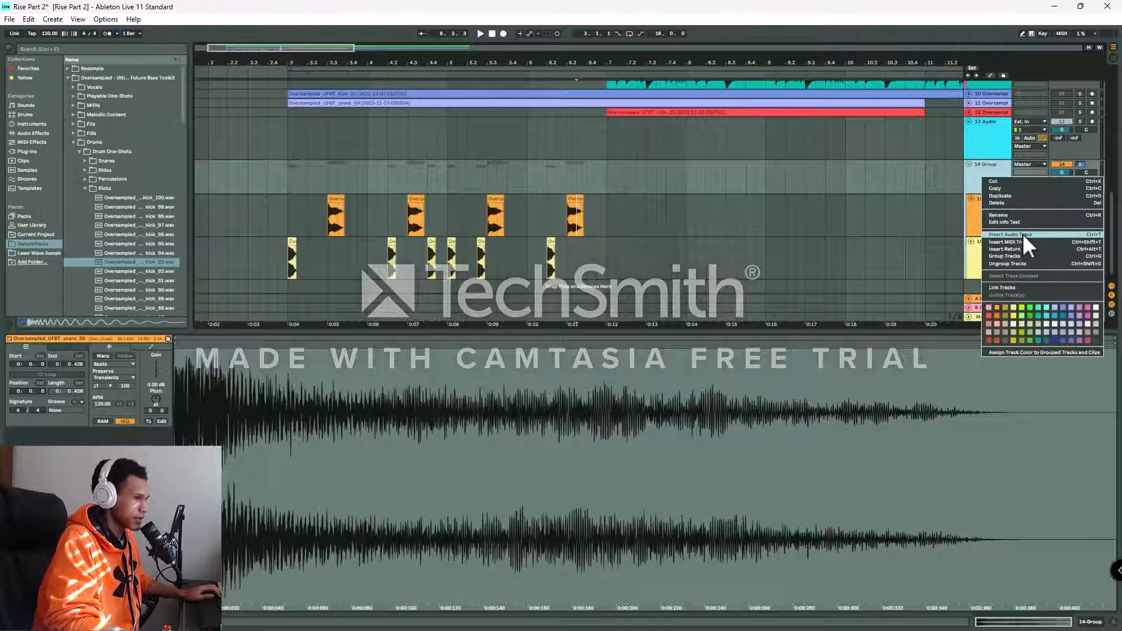
left_click(987, 164)
right_click(988, 164)
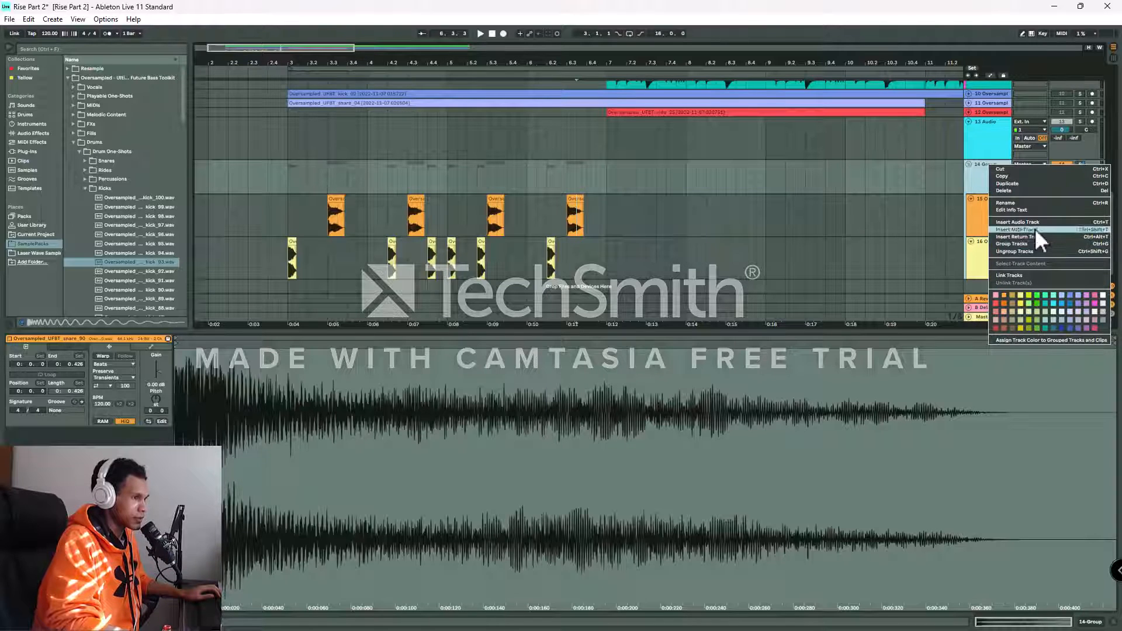
left_click(1020, 205)
type("Drums")
key("Return")
Play the grouped samples briefly, enlarge the arrangement area and inspect the snare and kick clips near bar 6
key("space")
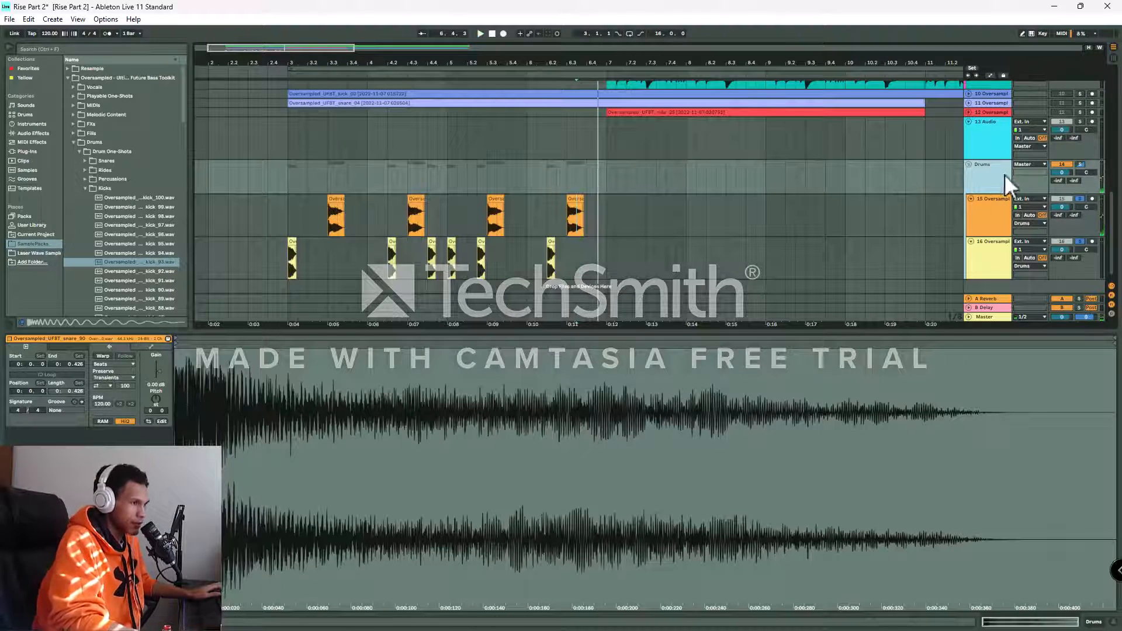
left_click(845, 219)
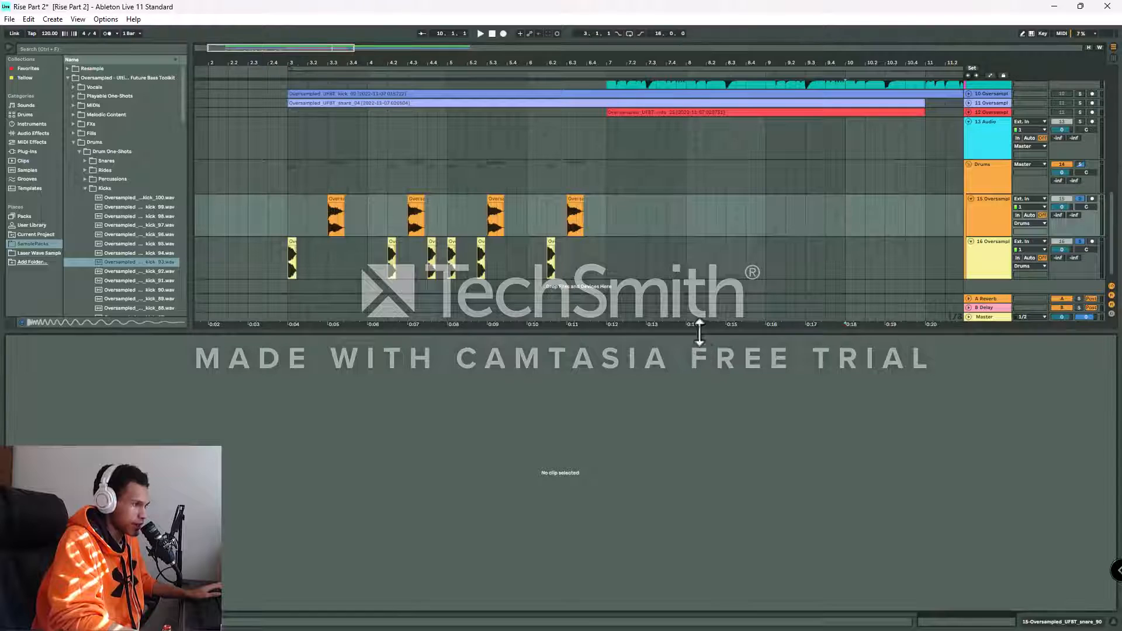
left_click_drag(699, 328, 695, 429)
left_click(575, 304)
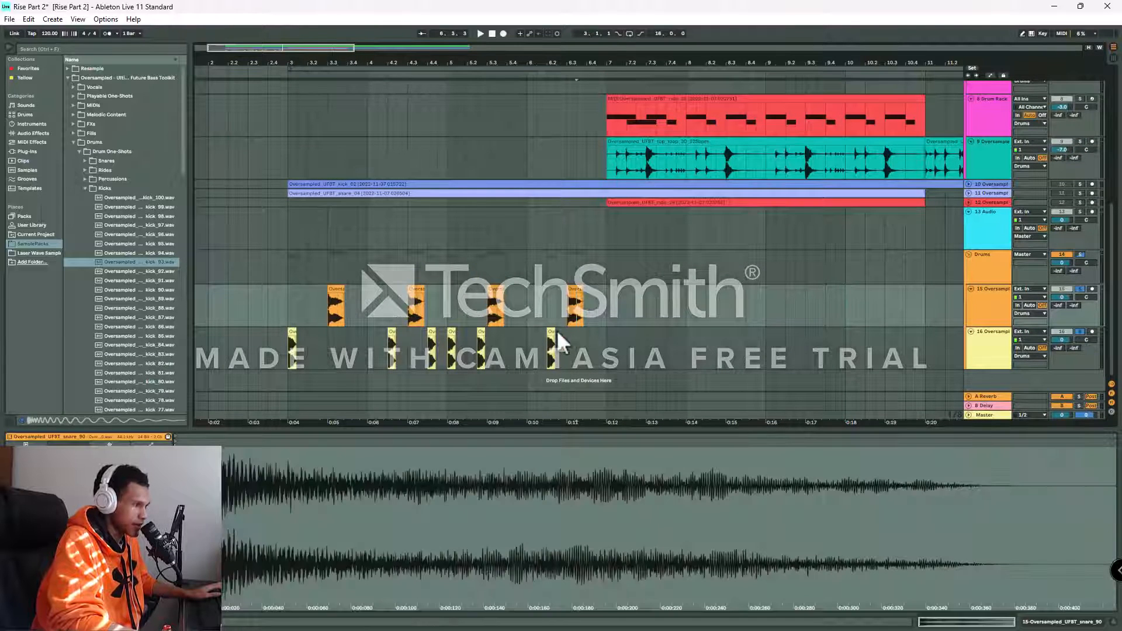
left_click(563, 334)
left_click(597, 275)
Collapse the new orange Drums group and delete it from the arrangement
left_click(987, 262)
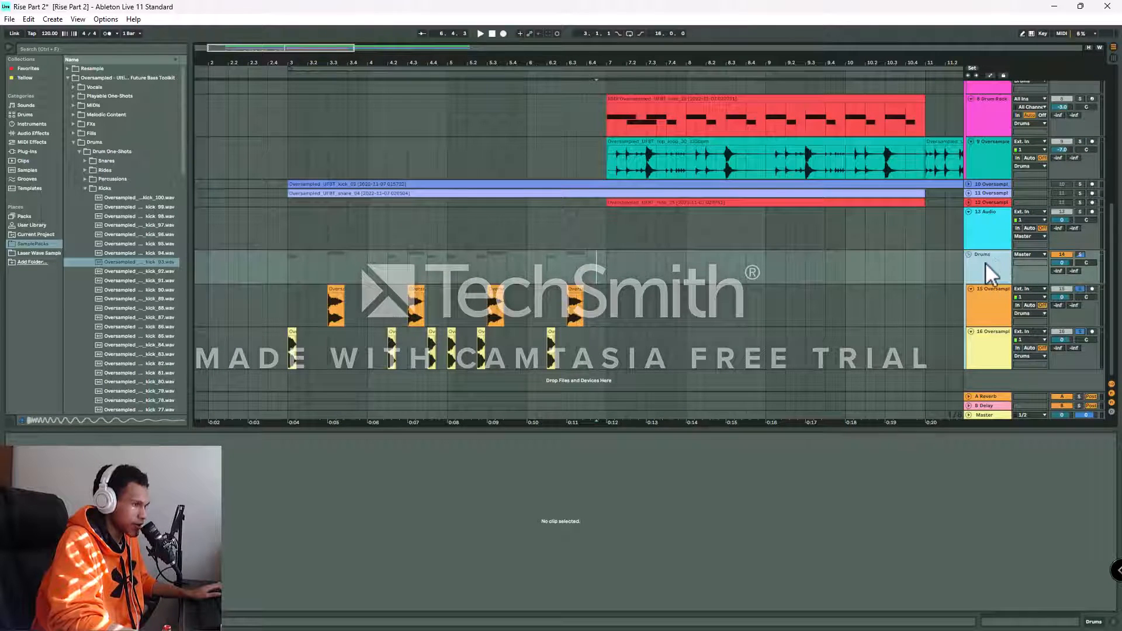
left_click(968, 340)
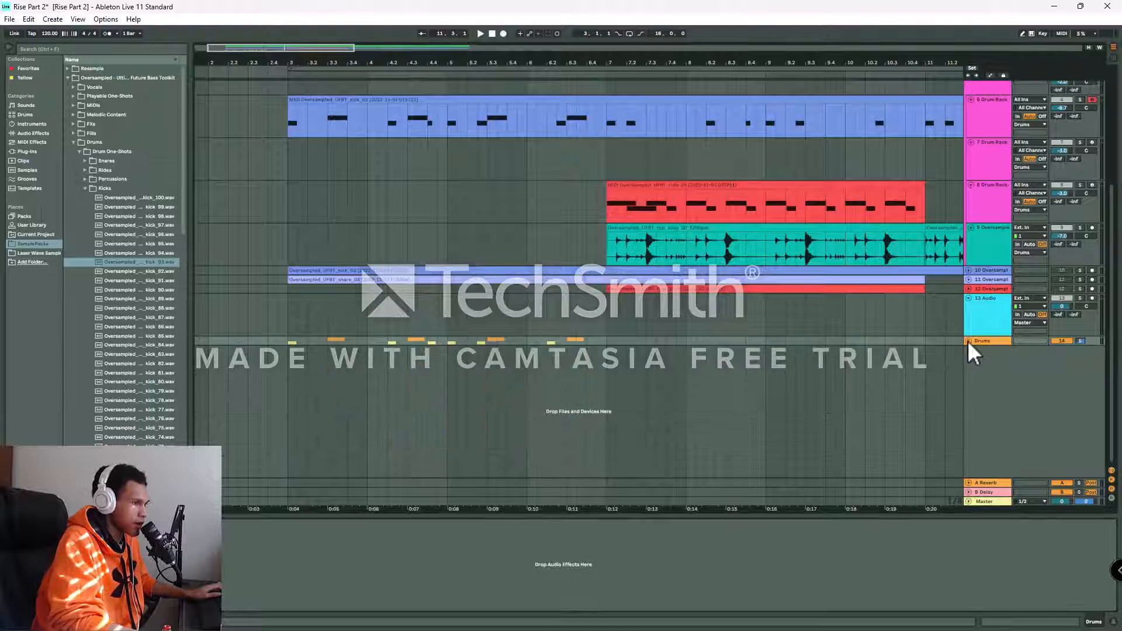
left_click(968, 340)
right_click(983, 354)
left_click(1025, 371)
key("ctrl+z")
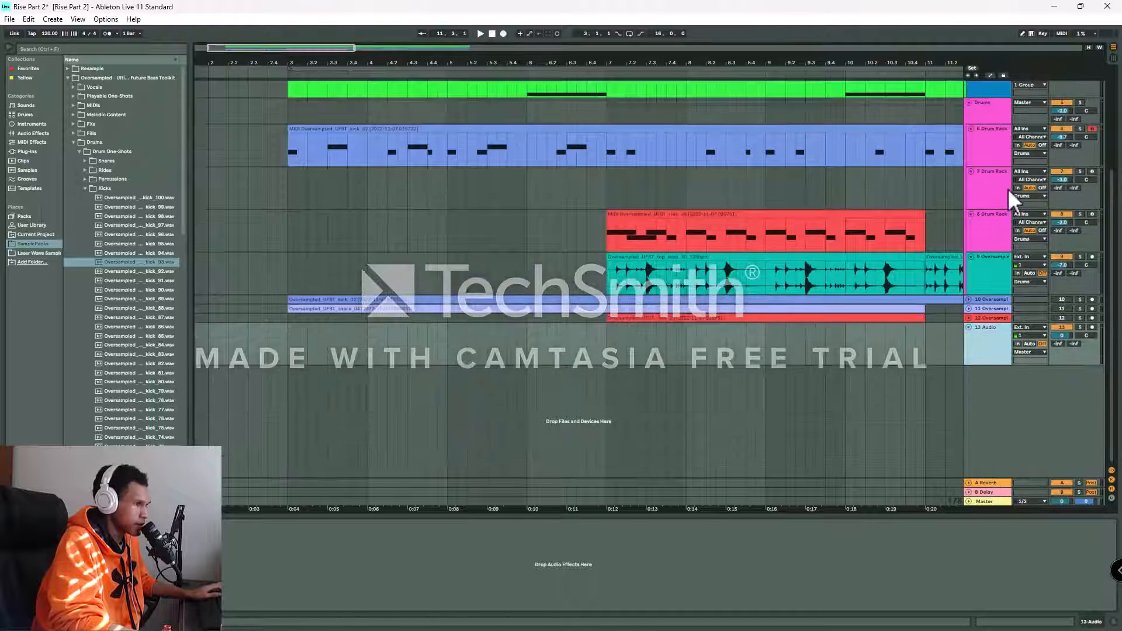
Show the 6 Drum Rack track's devices, locate Drum Rack in the Yellow collection and audition the snare pad
left_click(990, 146)
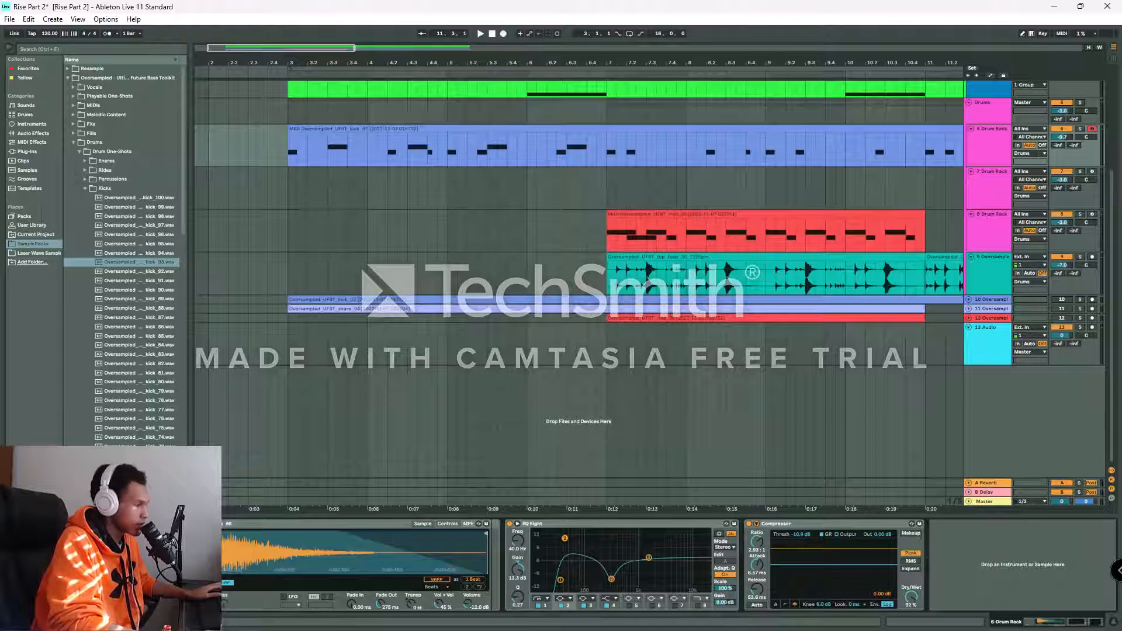
left_click(27, 78)
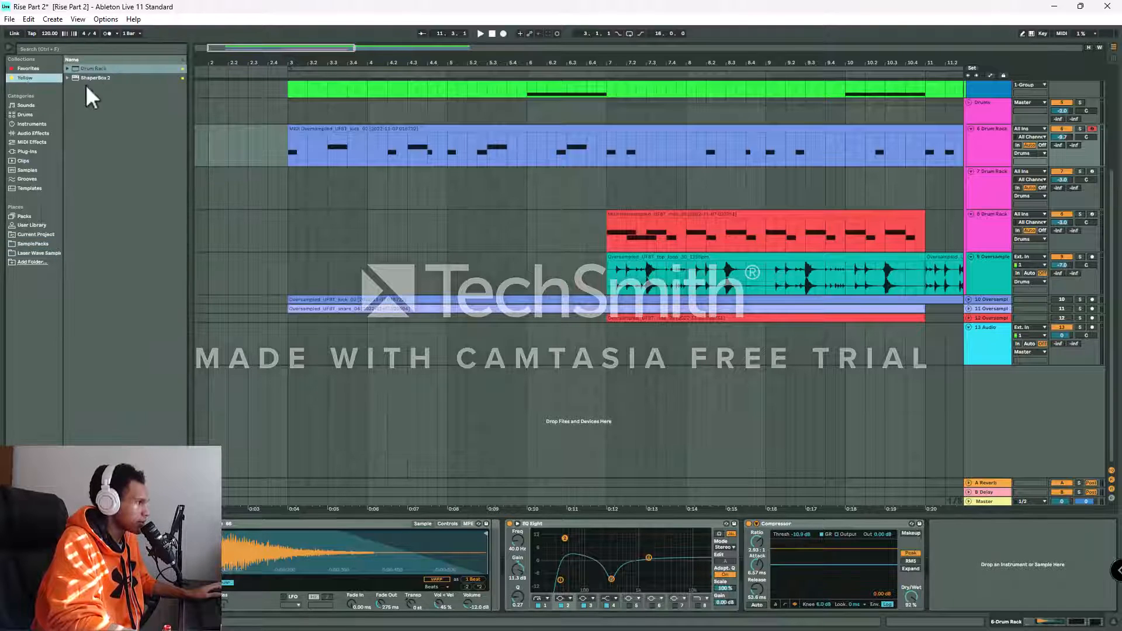
mouse_move(104, 68)
left_mouse_down()
mouse_move(100, 80)
mouse_move(471, 145)
mouse_move(1017, 175)
mouse_move(170, 32)
mouse_move(100, 73)
left_mouse_up()
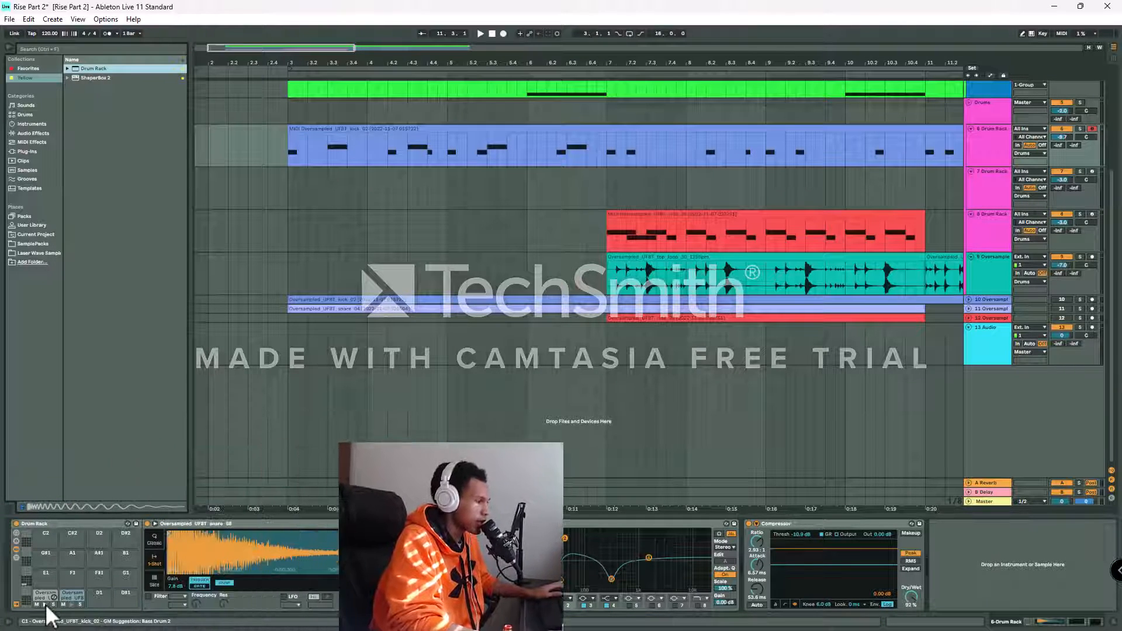
left_click(73, 603)
left_click(72, 604)
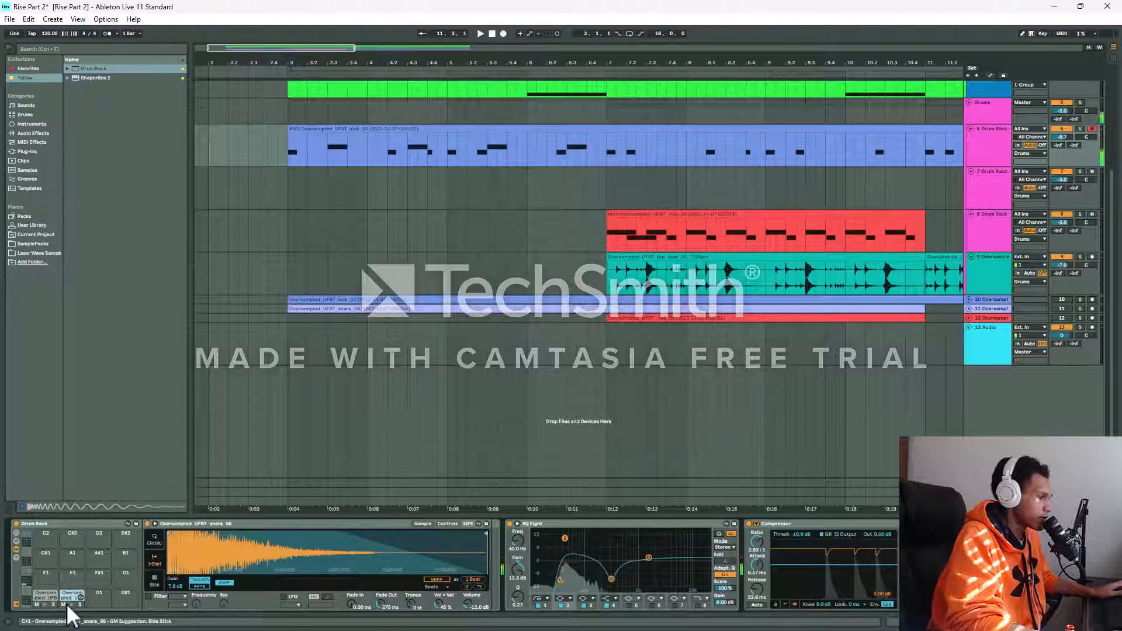
Open the 6 Drum Rack MIDI clip to view its kick and snare notes, and return to the track's devices
double_click(760, 128)
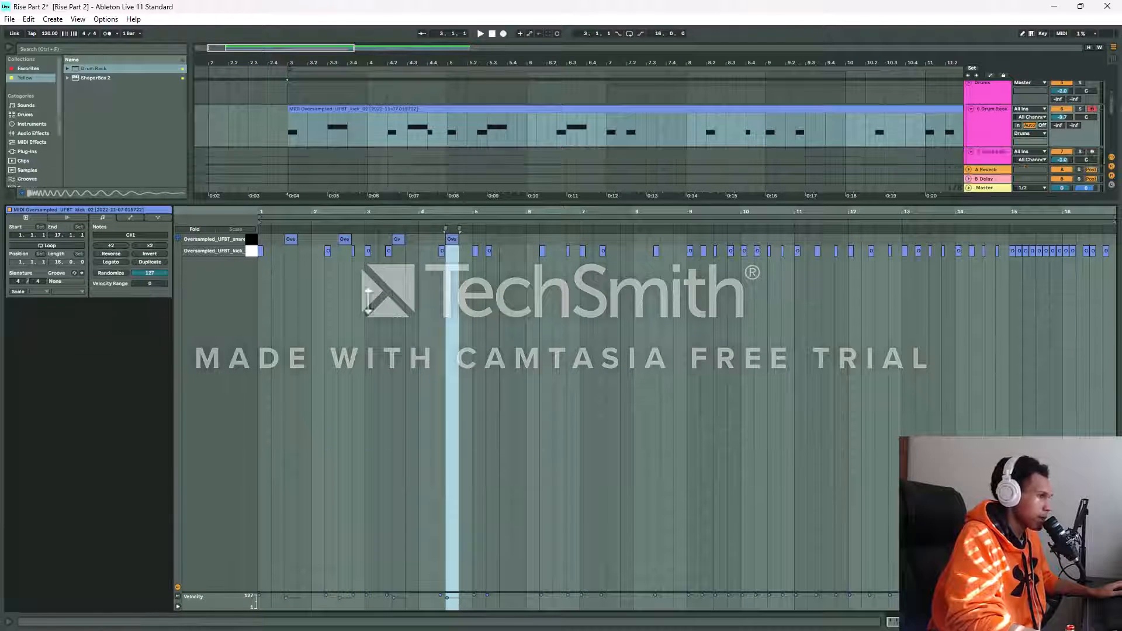
left_click_drag(388, 184, 386, 398)
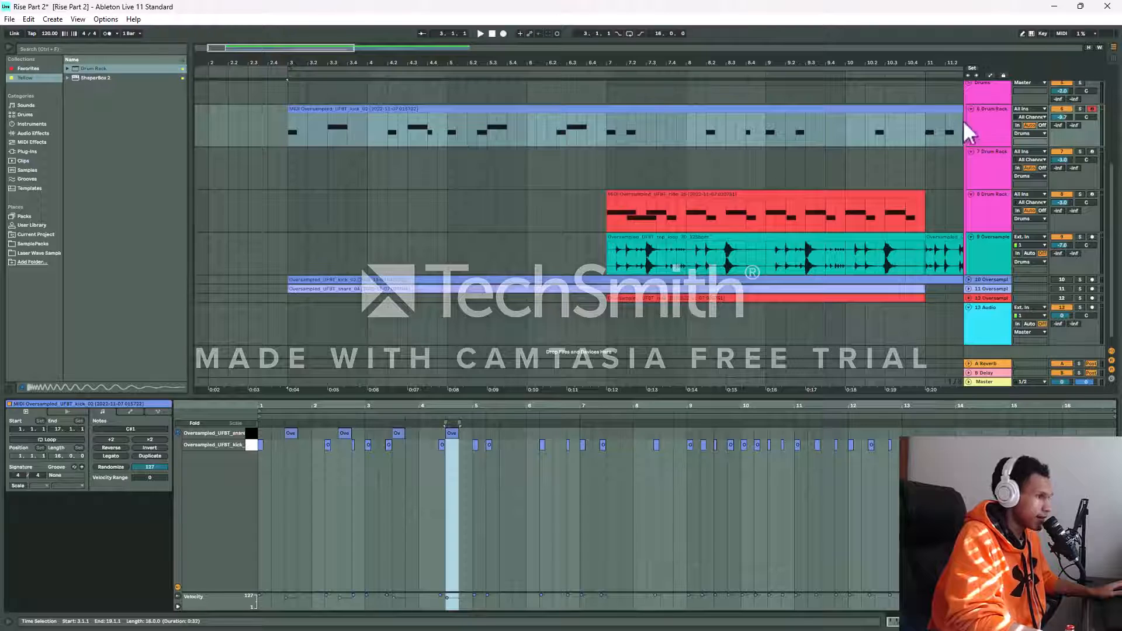
double_click(983, 123)
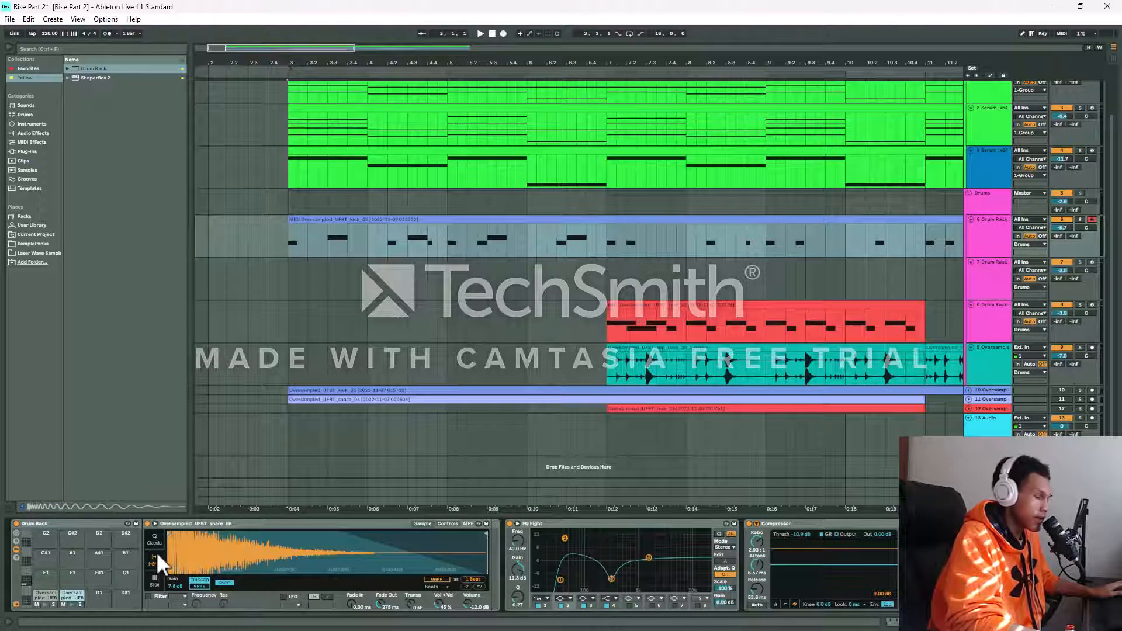
left_click(322, 218)
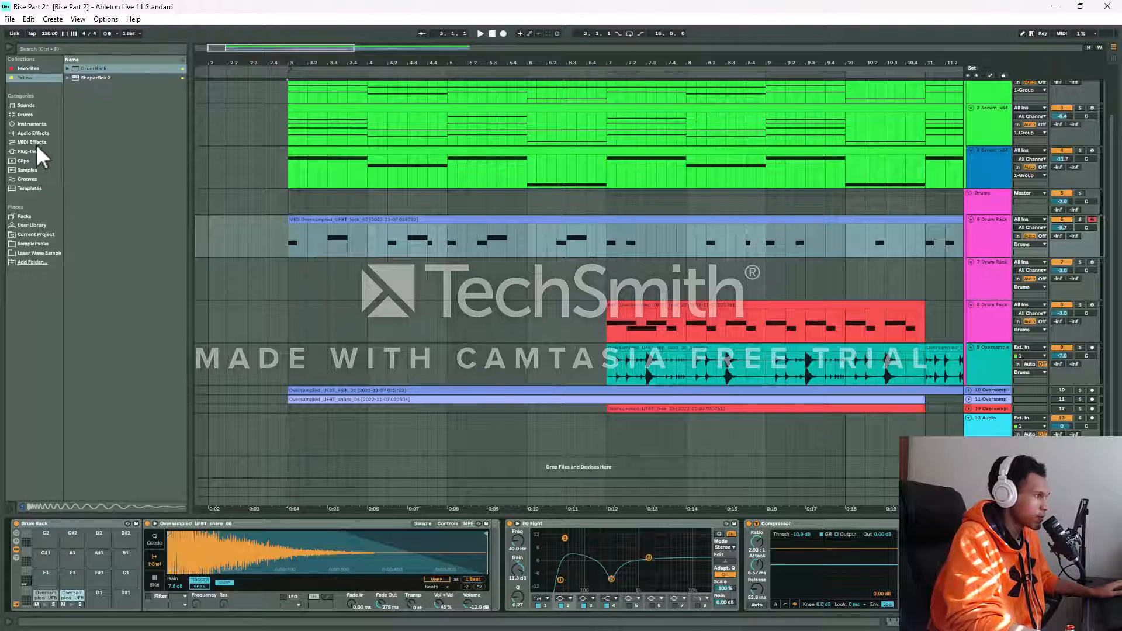
Audition kicks from the SamplePacks folder, place kick 99 on the Drum Rack's C#1 pad and play the kick pads
left_click(36, 124)
left_click(33, 253)
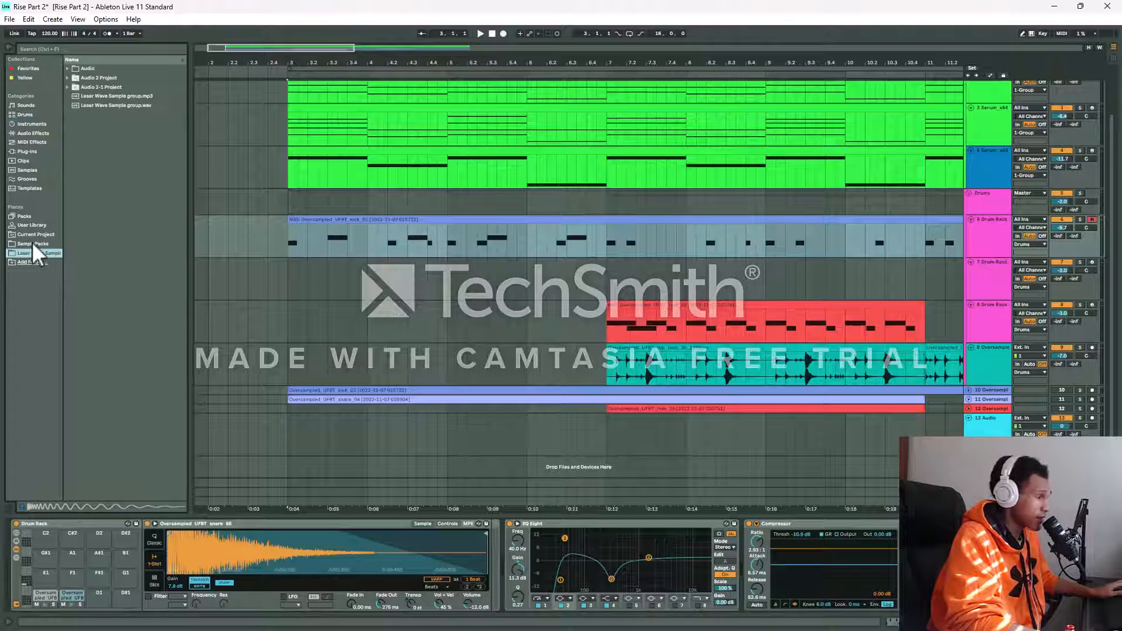
left_click(33, 243)
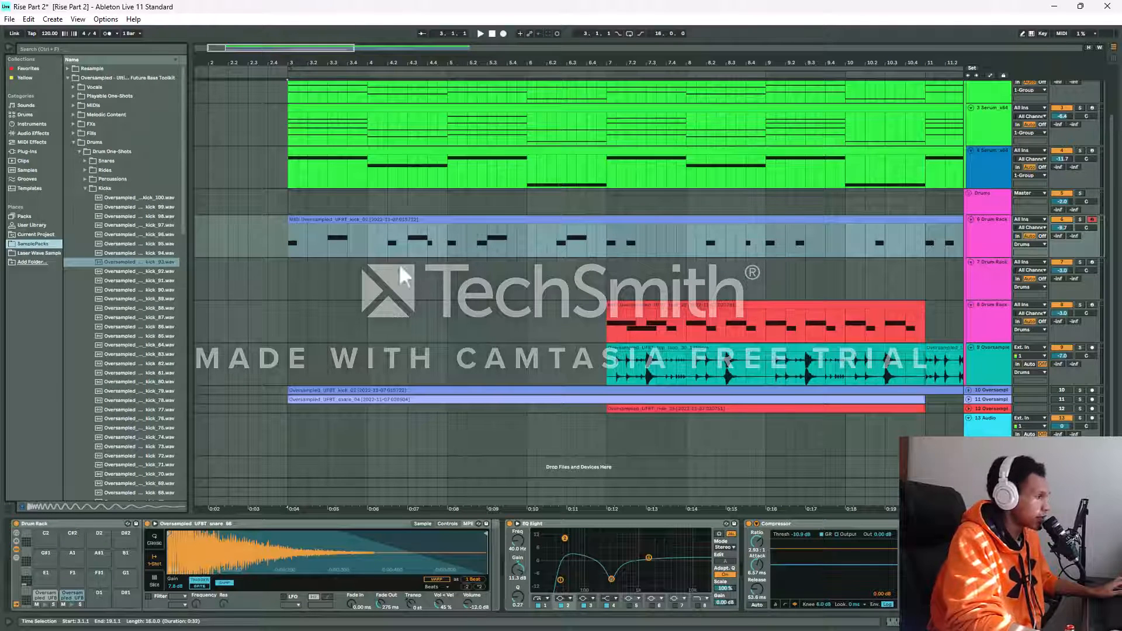
left_click(143, 390)
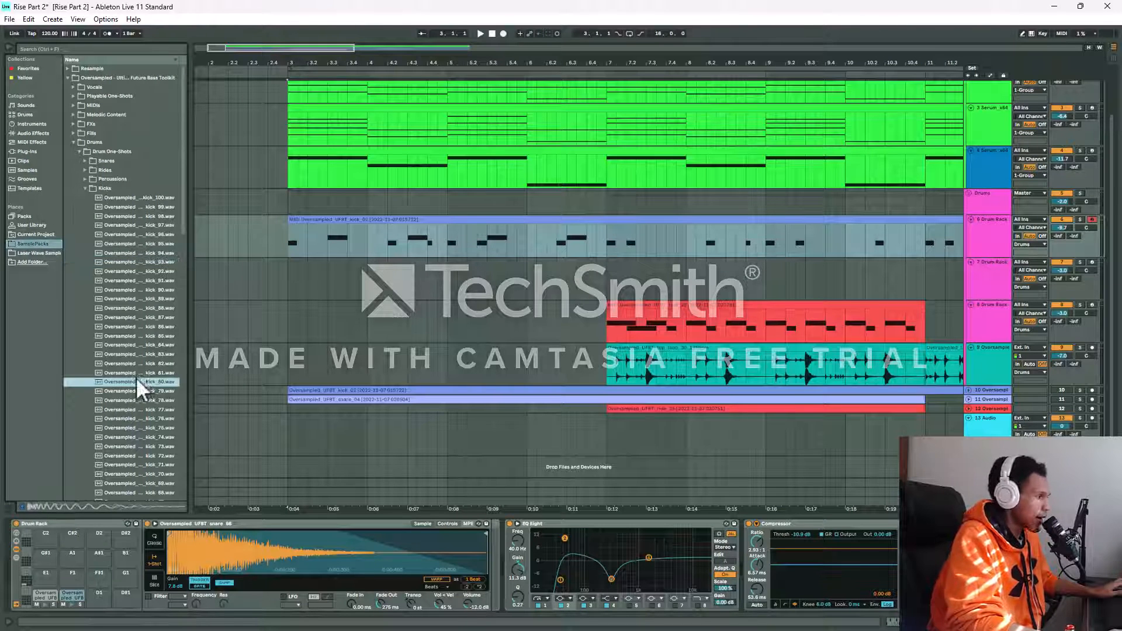
left_click(136, 307)
left_click(141, 235)
left_click(143, 207)
left_click_drag(146, 209, 85, 584)
left_click(73, 590)
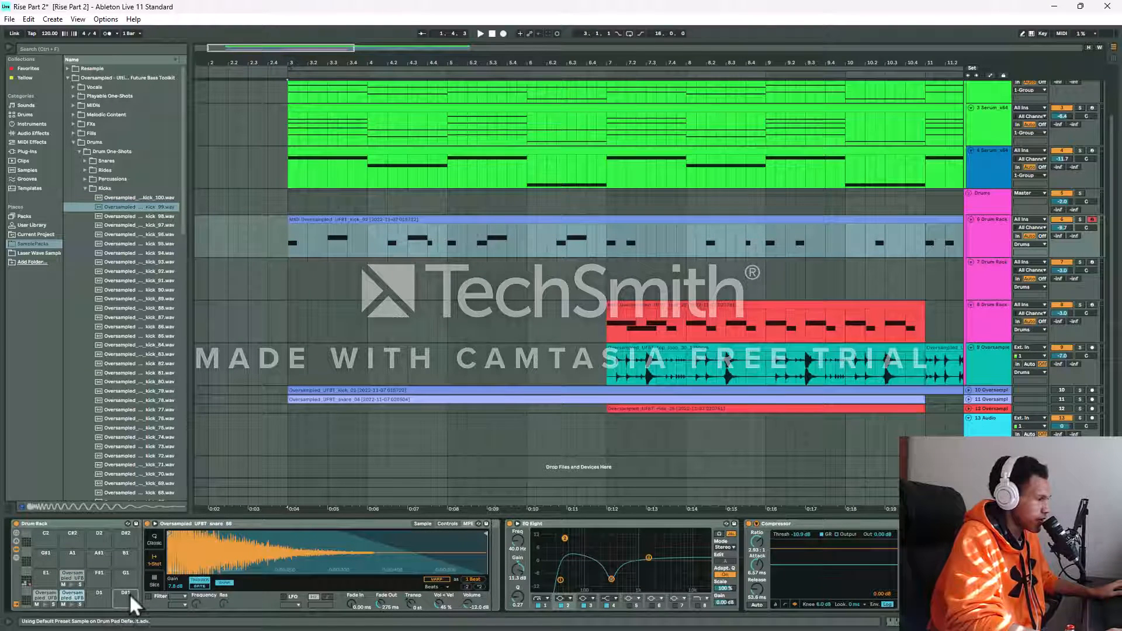
left_click_drag(71, 572, 65, 599)
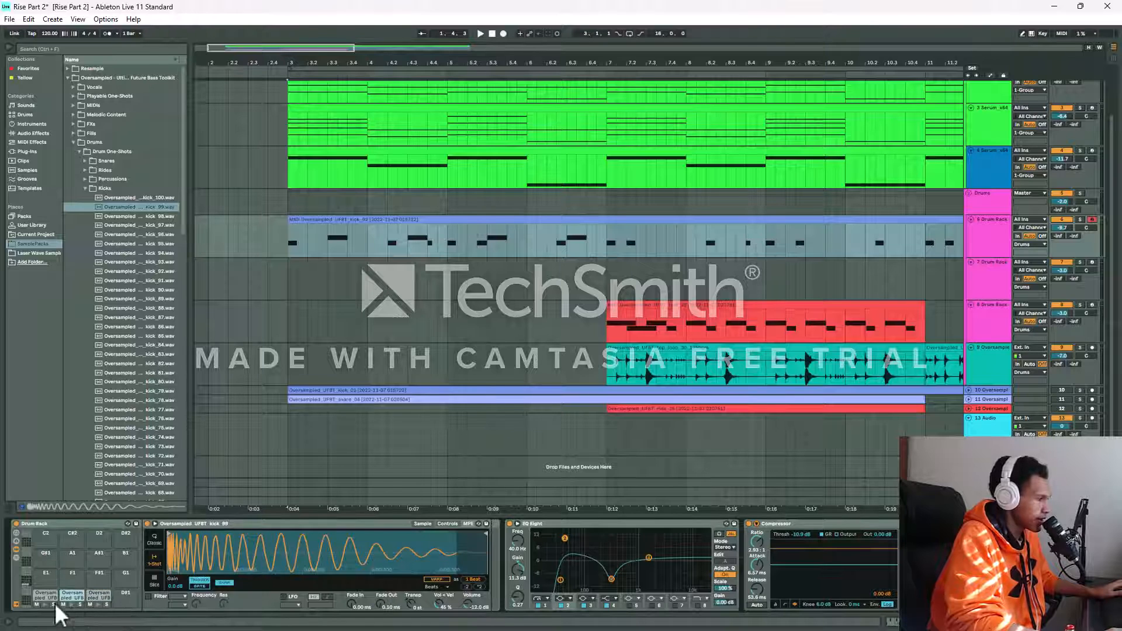
left_click(45, 605)
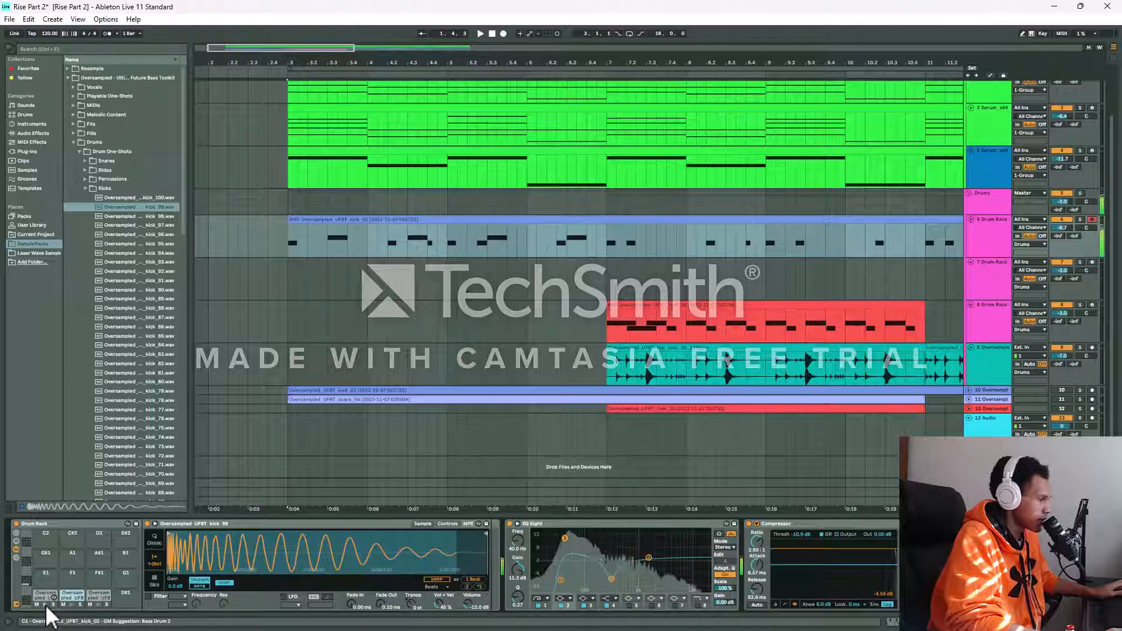
left_click(72, 605)
Audition samples in the Snares folder, load snare 88 onto the Drum Rack's D#1 pad and play it
left_click(83, 191)
left_click(83, 161)
left_click(153, 254)
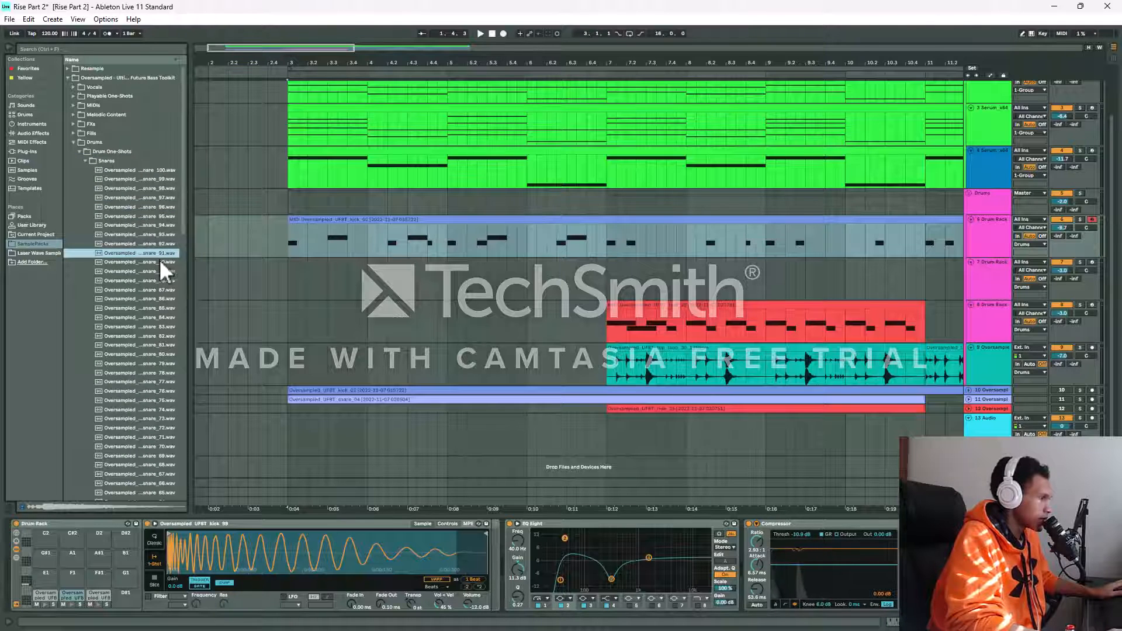
left_click(161, 282)
left_click_drag(154, 282, 127, 597)
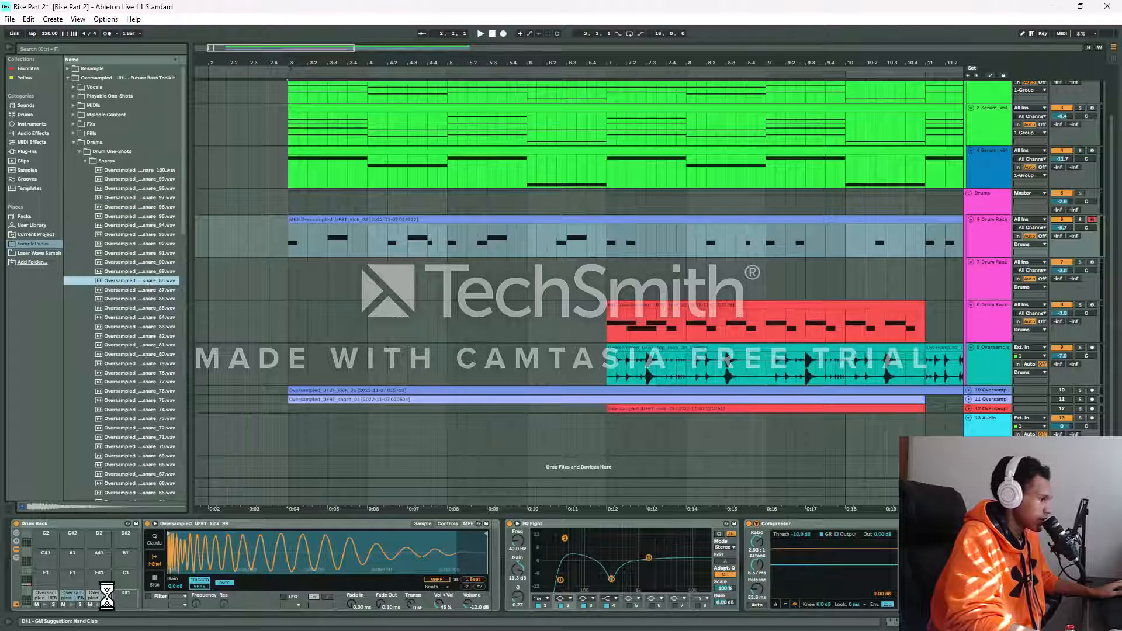
left_click(125, 606)
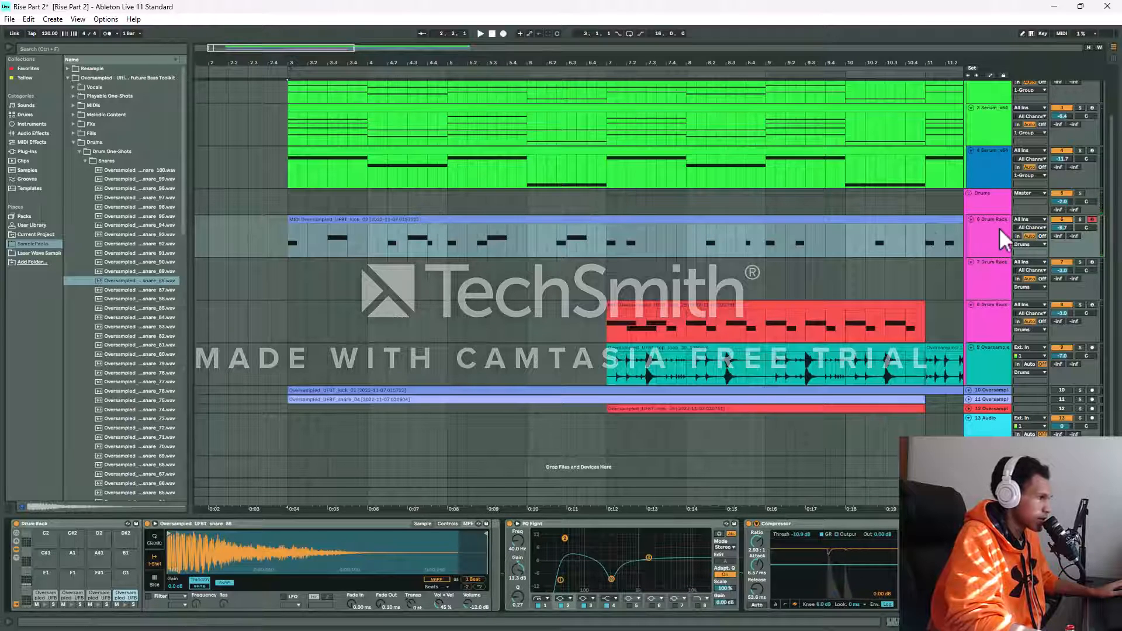
Add a C#1 note at 6.1 and a D#1 note at 6.3 in the 6 Drum Rack MIDI clip
double_click(931, 221)
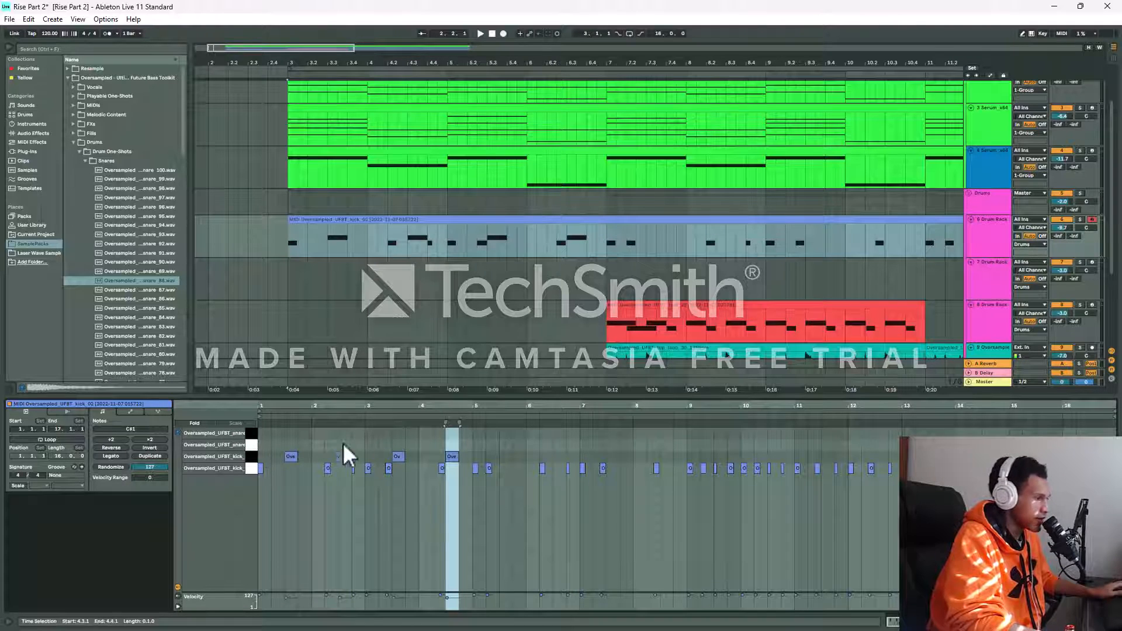
double_click(530, 444)
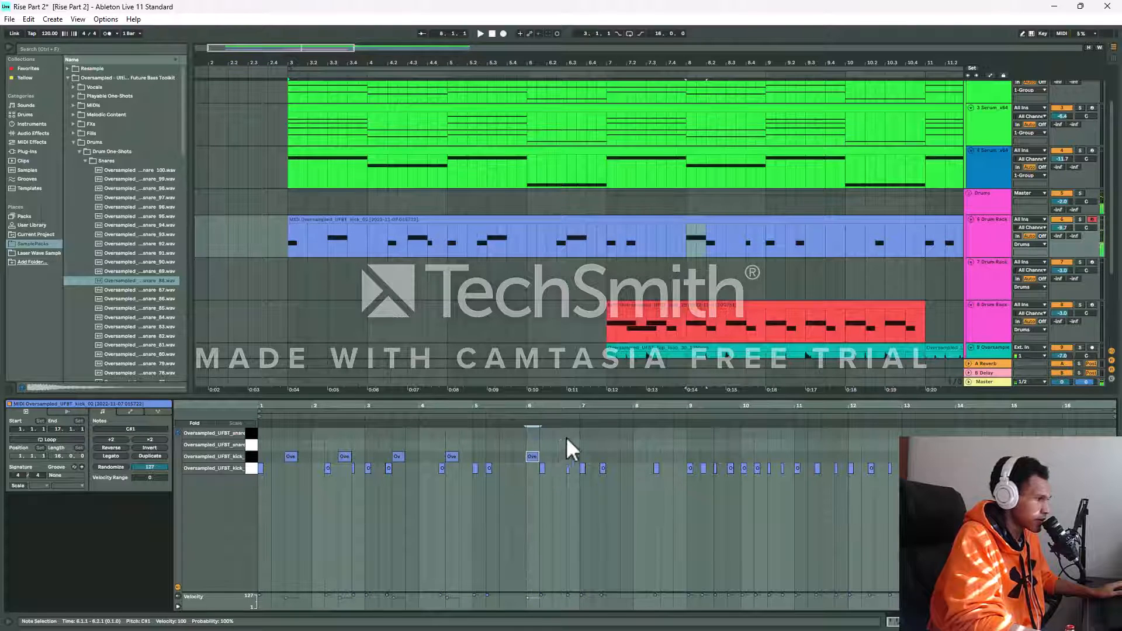
left_click_drag(563, 437, 560, 433)
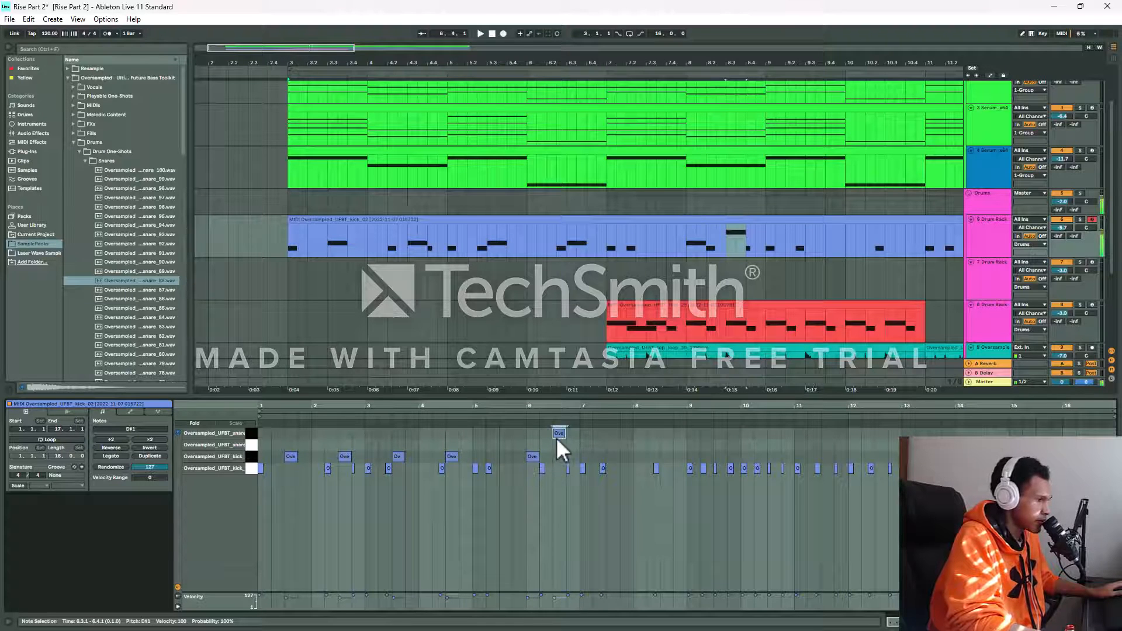
left_click(534, 454)
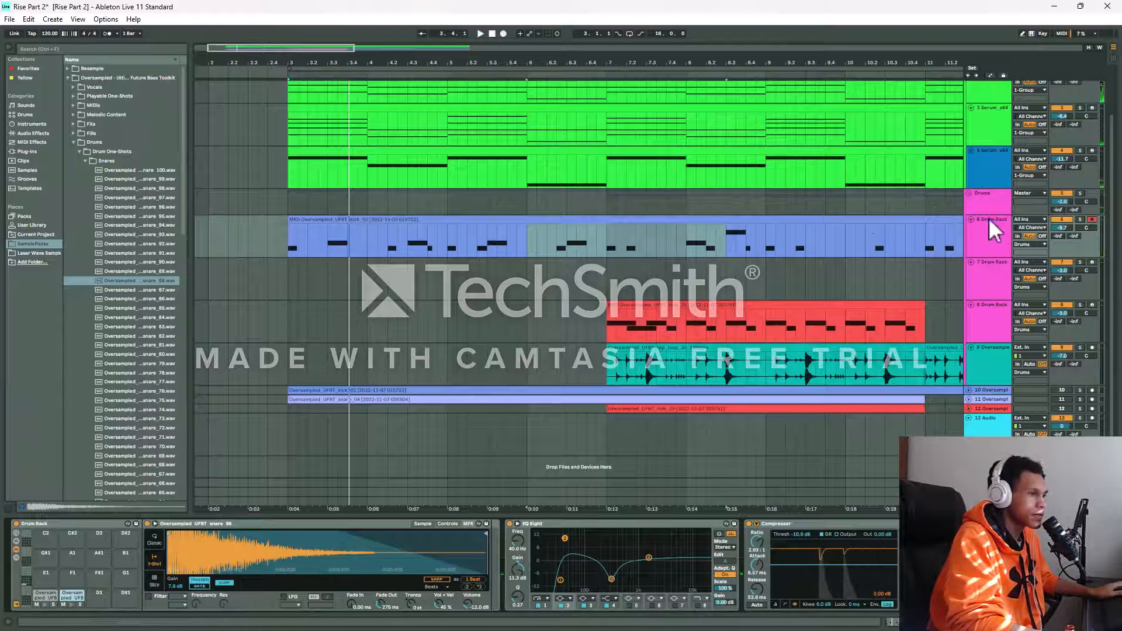
Select the 6 Drum Rack MIDI clip and its track to review the pattern and the device chain
left_click(701, 220)
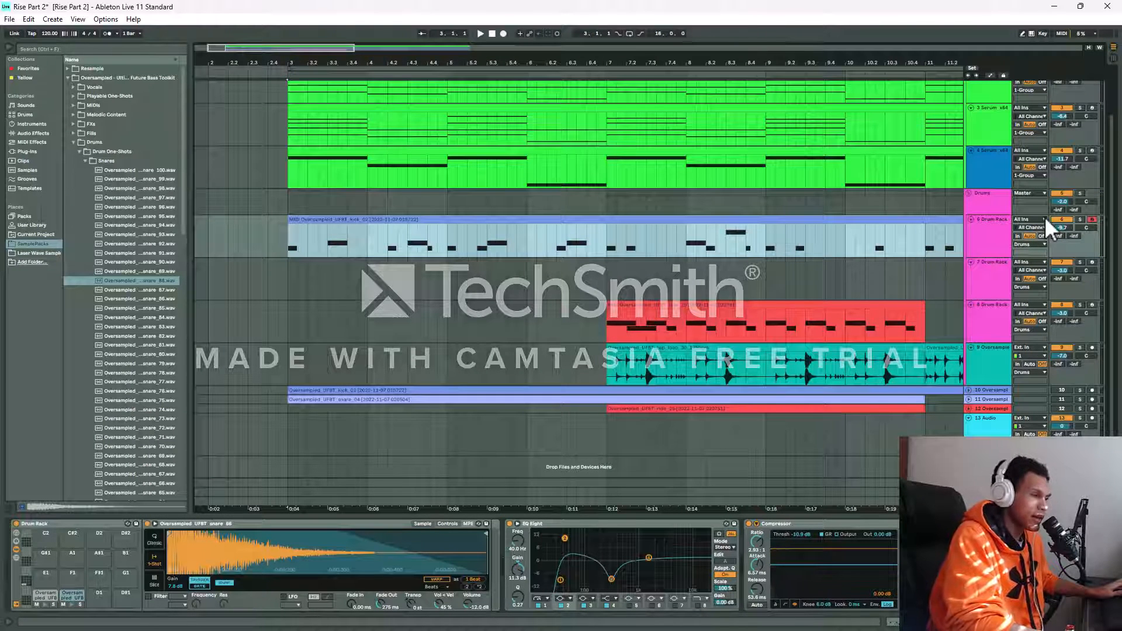
left_click(985, 242)
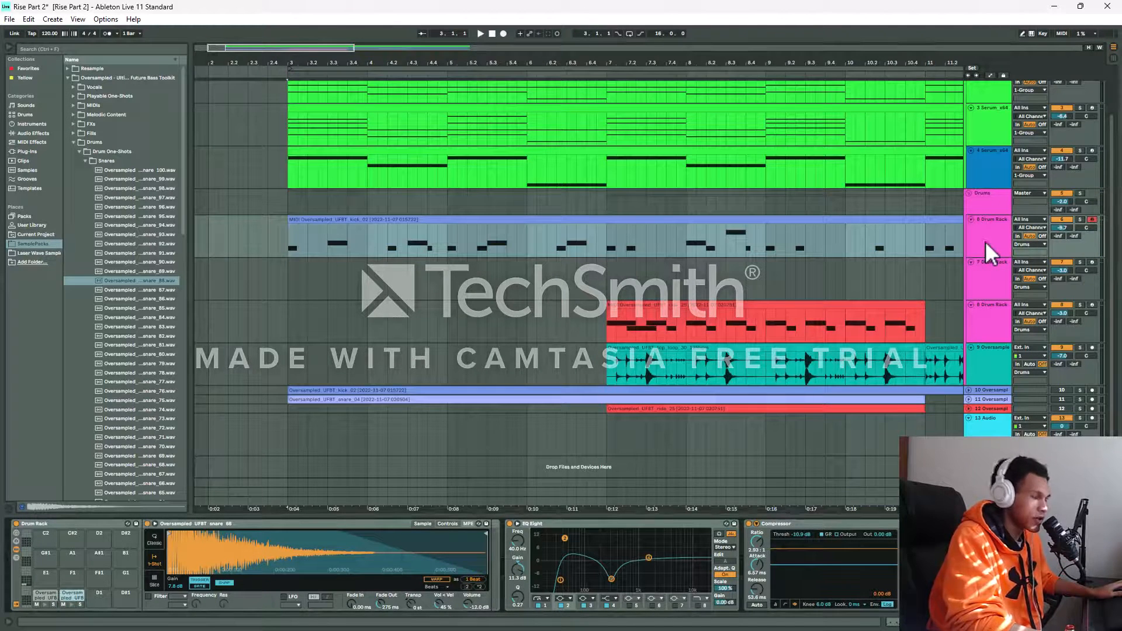
left_click(288, 226)
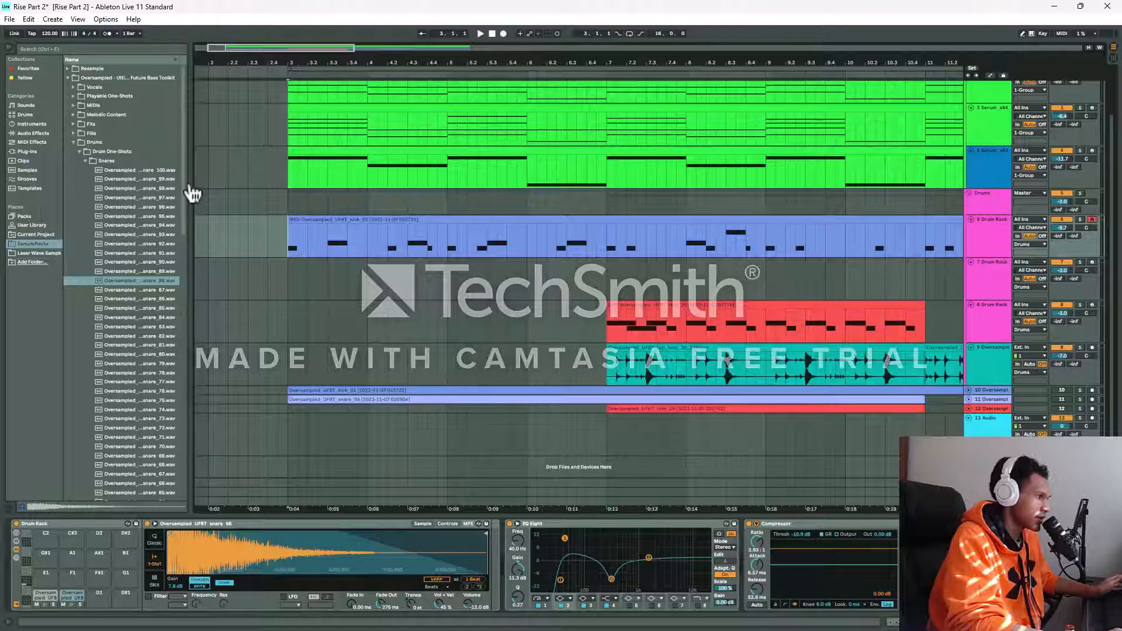
left_click(357, 277)
left_click_drag(557, 277, 586, 276)
left_click(976, 252)
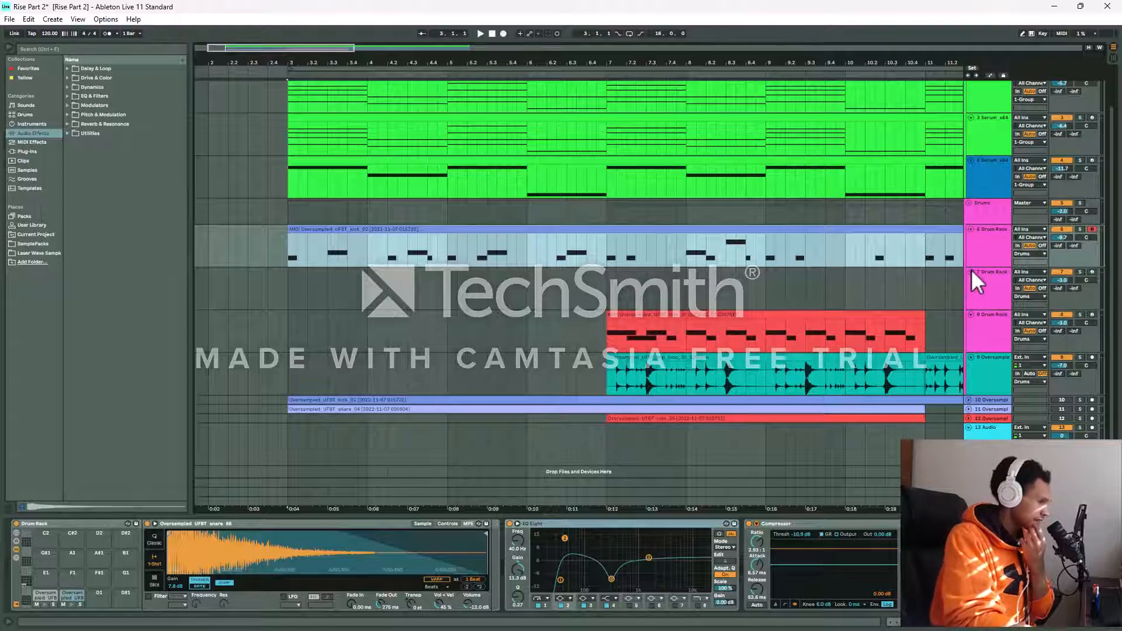
Select the pink Drums group to show its Drum Buss and Glue Compressor effects
scroll(445, 342, "down", 1)
scroll(447, 340, "down", 5)
scroll(456, 323, "up", 4)
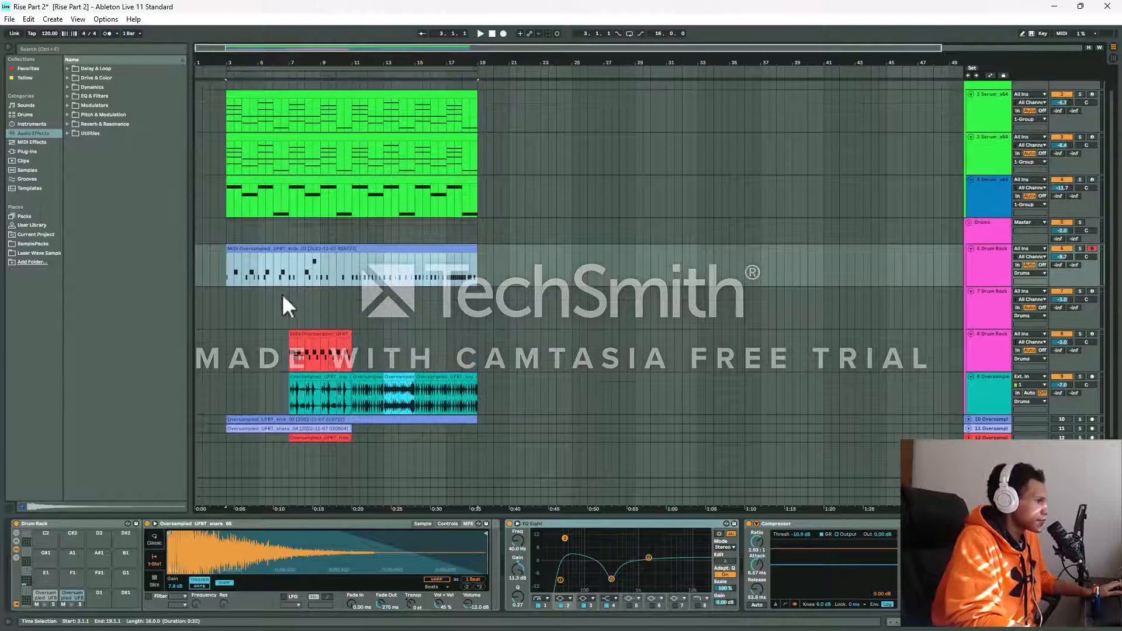
left_click(996, 251)
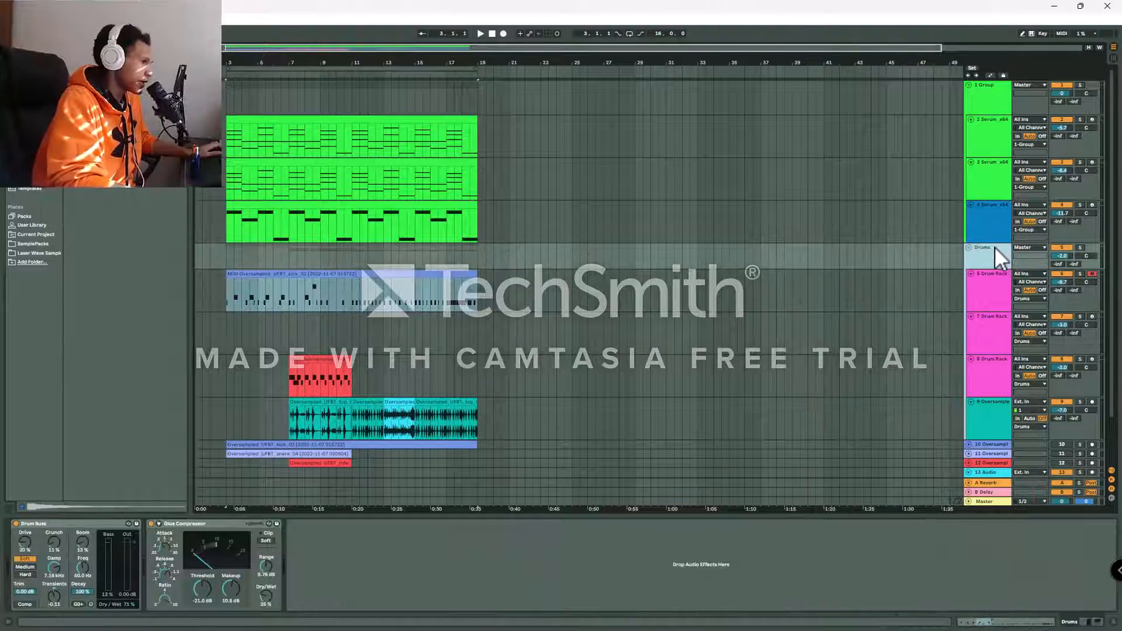
Select the green group, its Serum tracks, the Drums group and its Drum Rack tracks to review their device chains
left_click(970, 249)
left_click(970, 248)
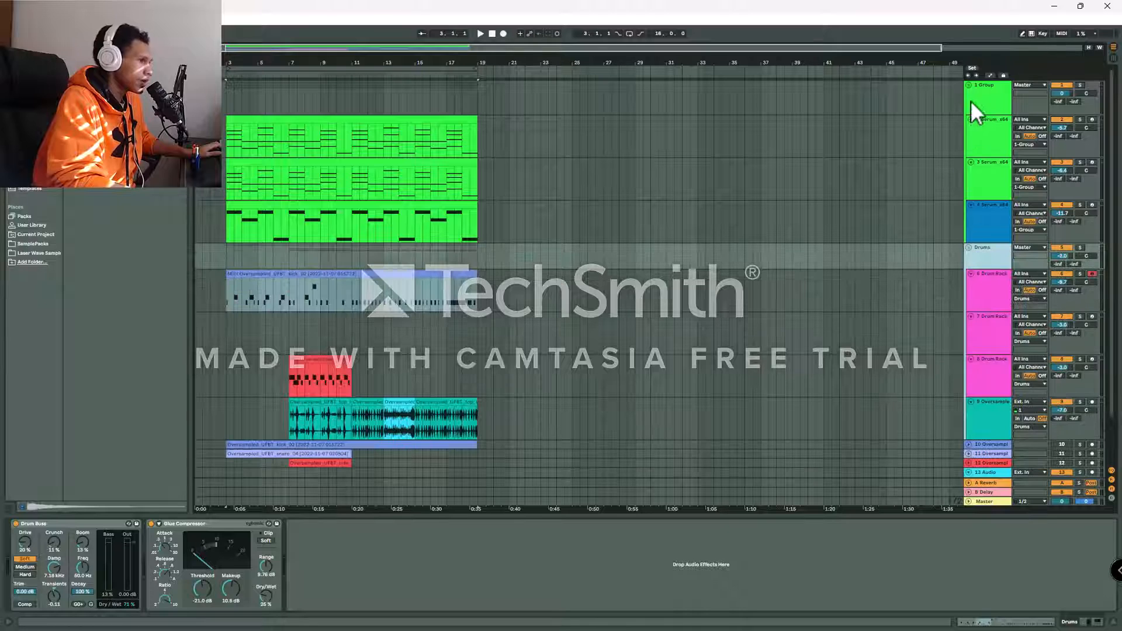
left_click(984, 100)
left_click(977, 169)
left_click(991, 209)
left_click(993, 175)
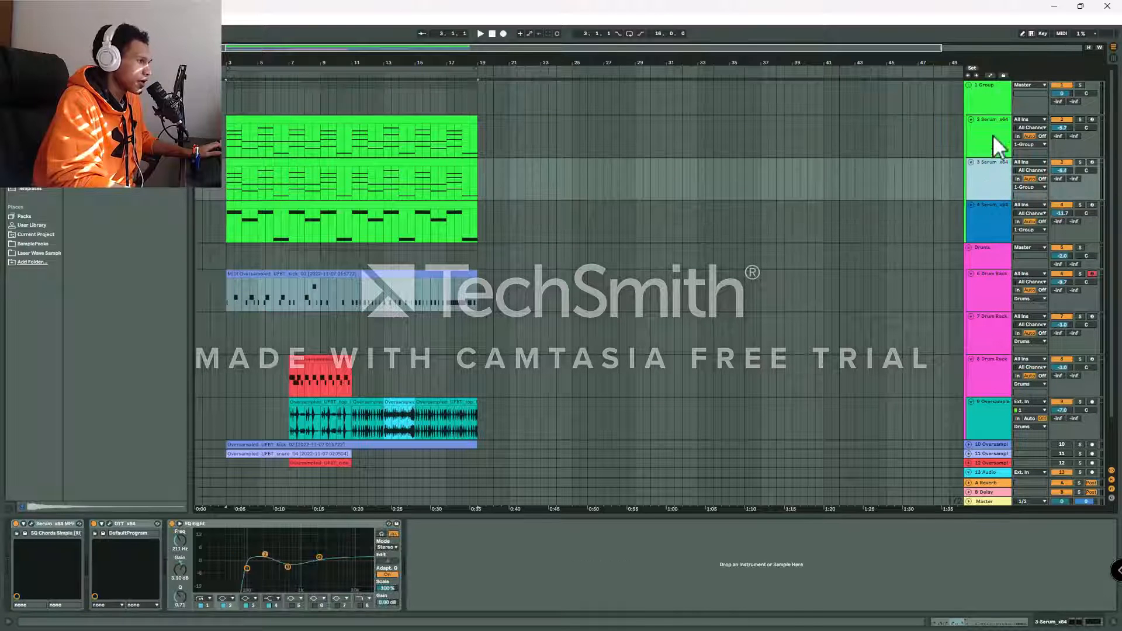
left_click(993, 138)
left_click(993, 106)
left_click(990, 205)
left_click(983, 251)
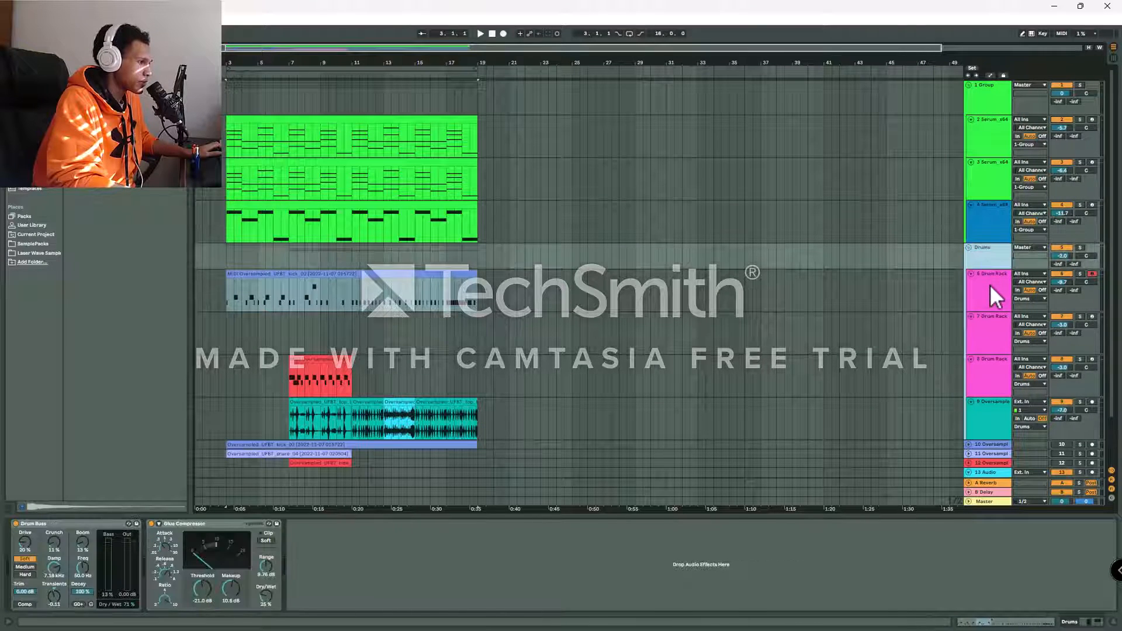
left_click(989, 285)
left_click(982, 368)
left_click(991, 297)
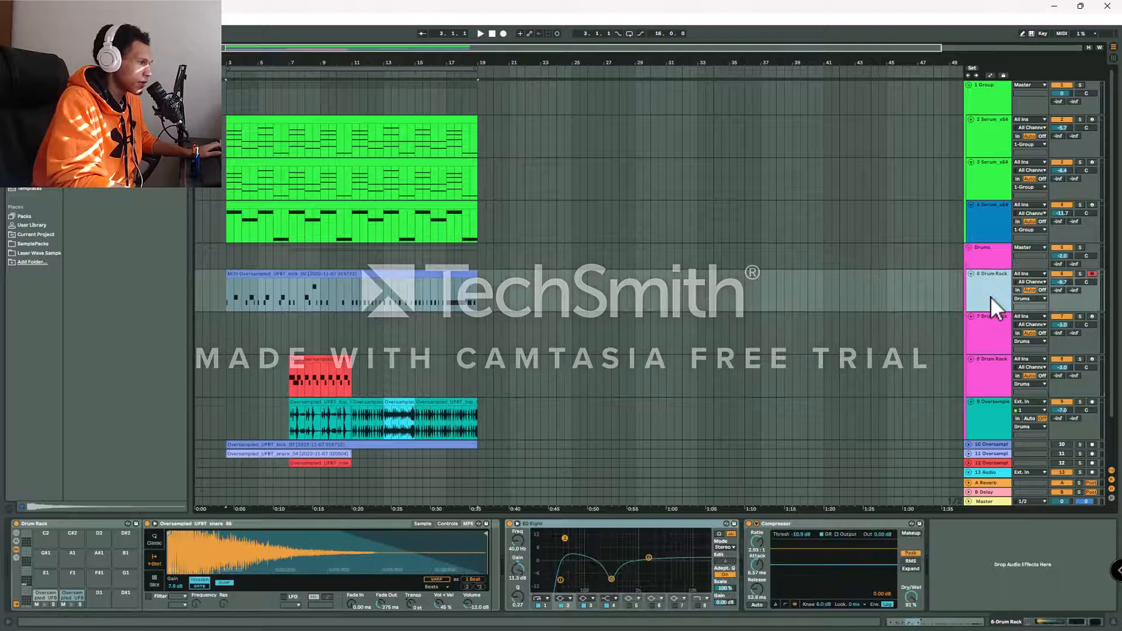
Open the MIDI clip on the 6 Drum Rack track and remove its D#1 note
left_click(349, 281)
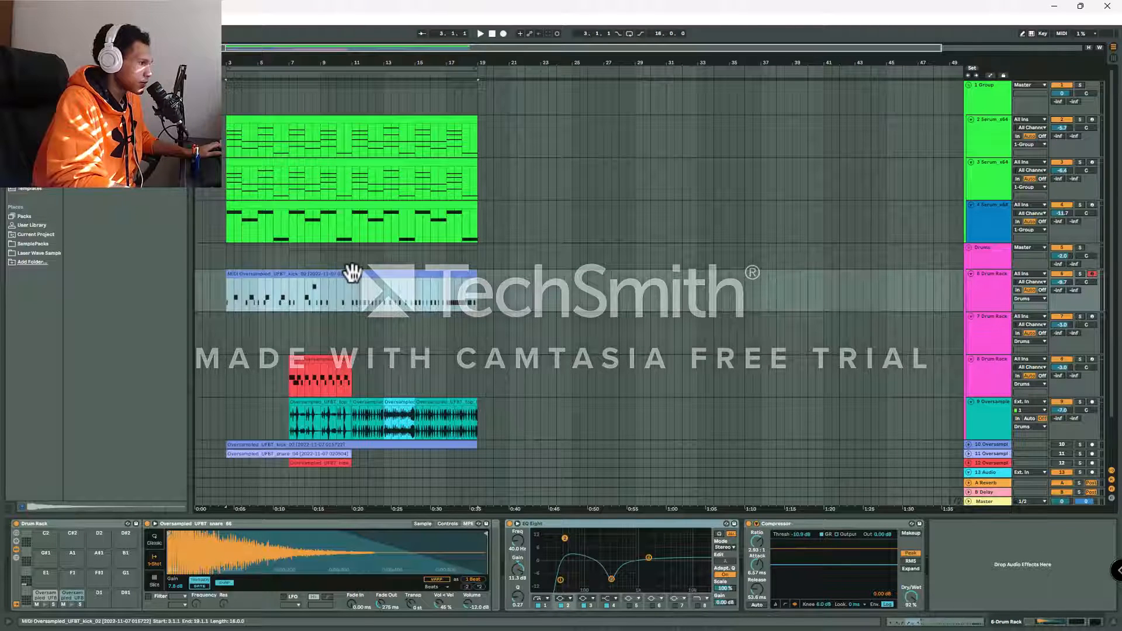
double_click(353, 272)
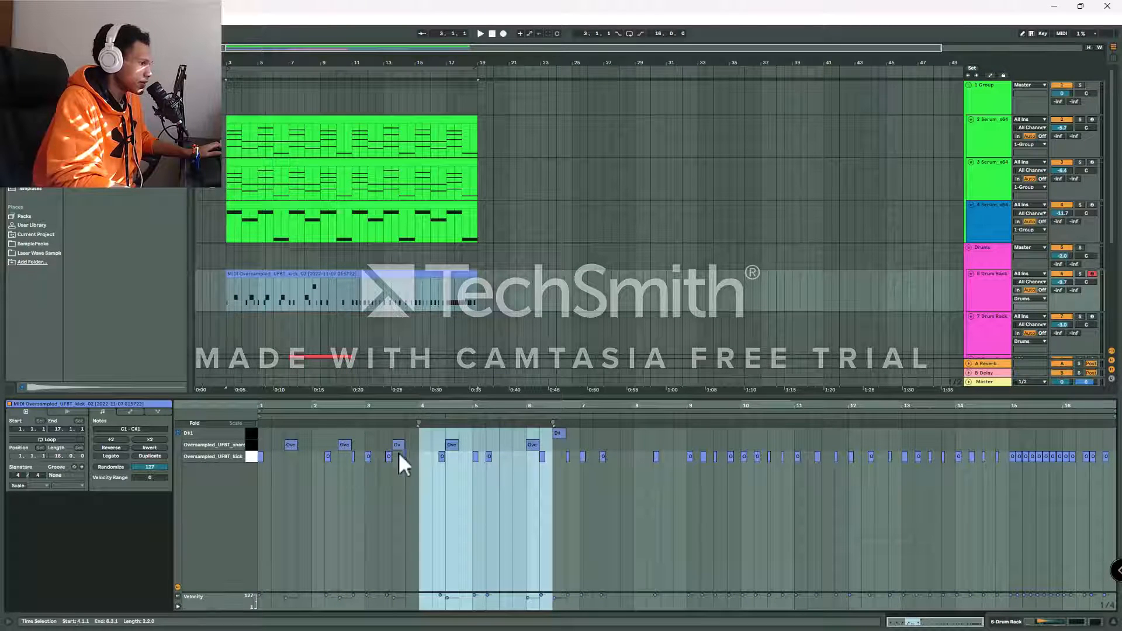
left_click(399, 274)
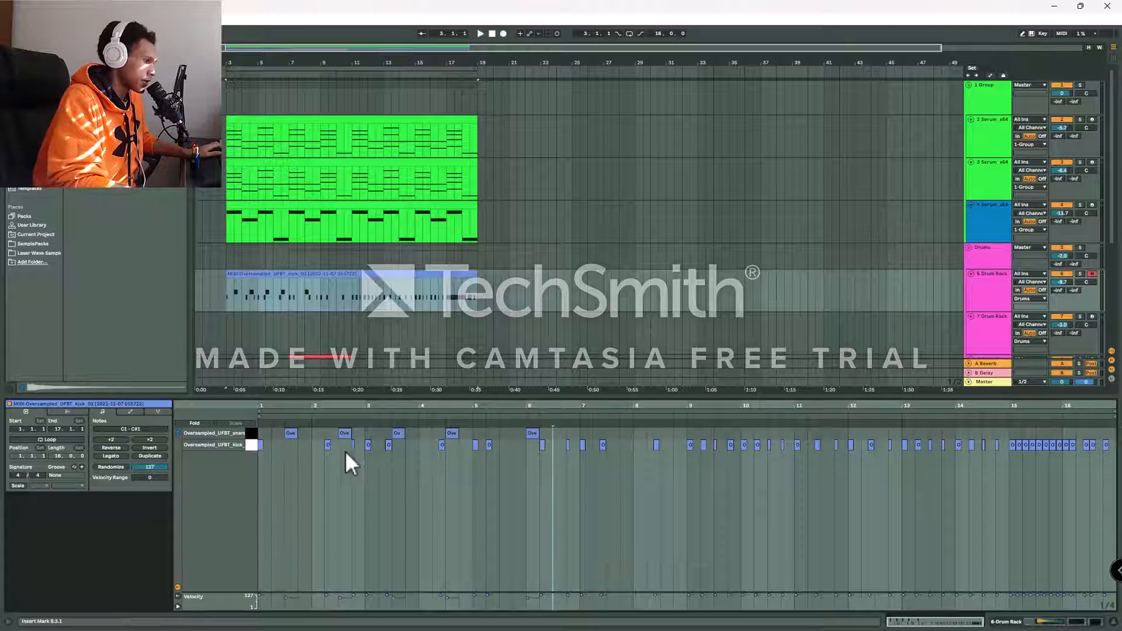
Rename the green synth group as Music
left_click(987, 104)
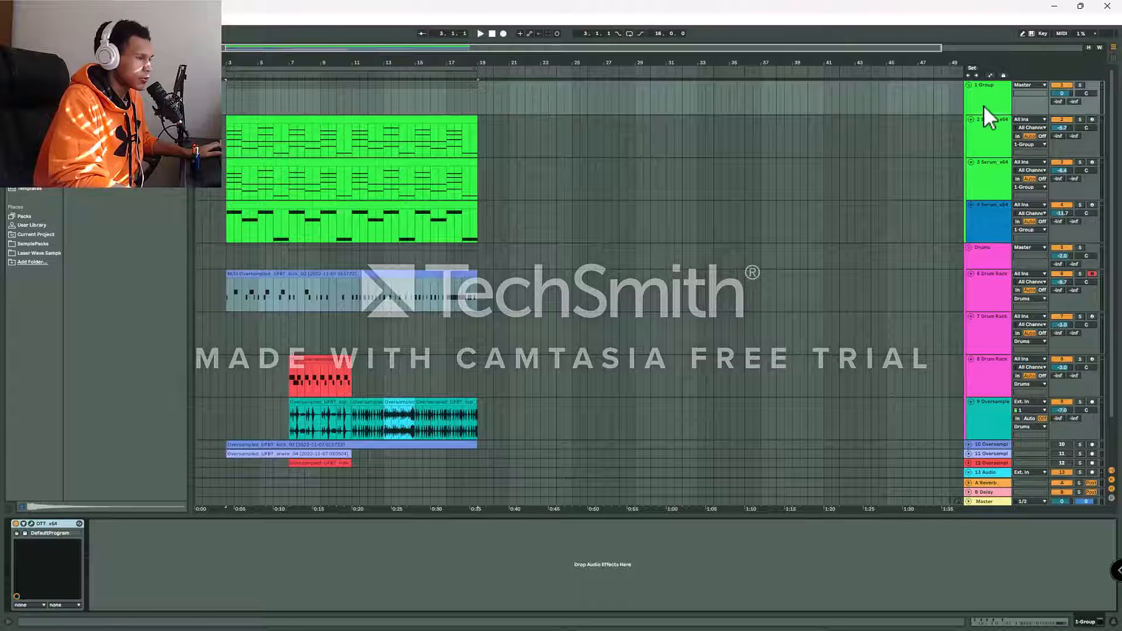
right_click(987, 100)
left_click(1028, 137)
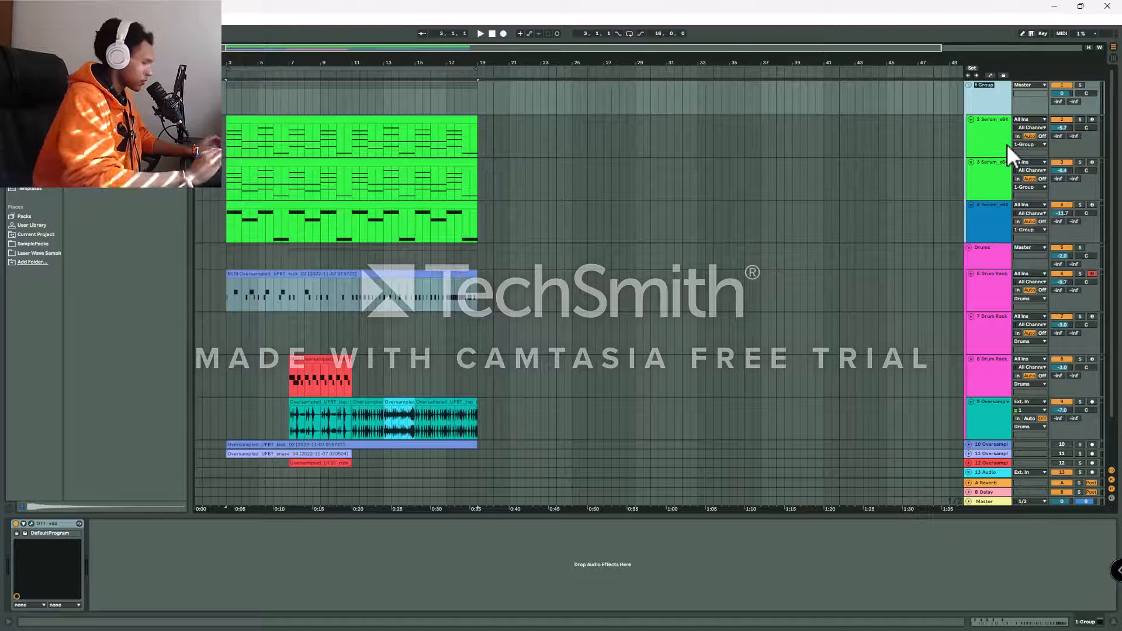
type("Music")
key("Return")
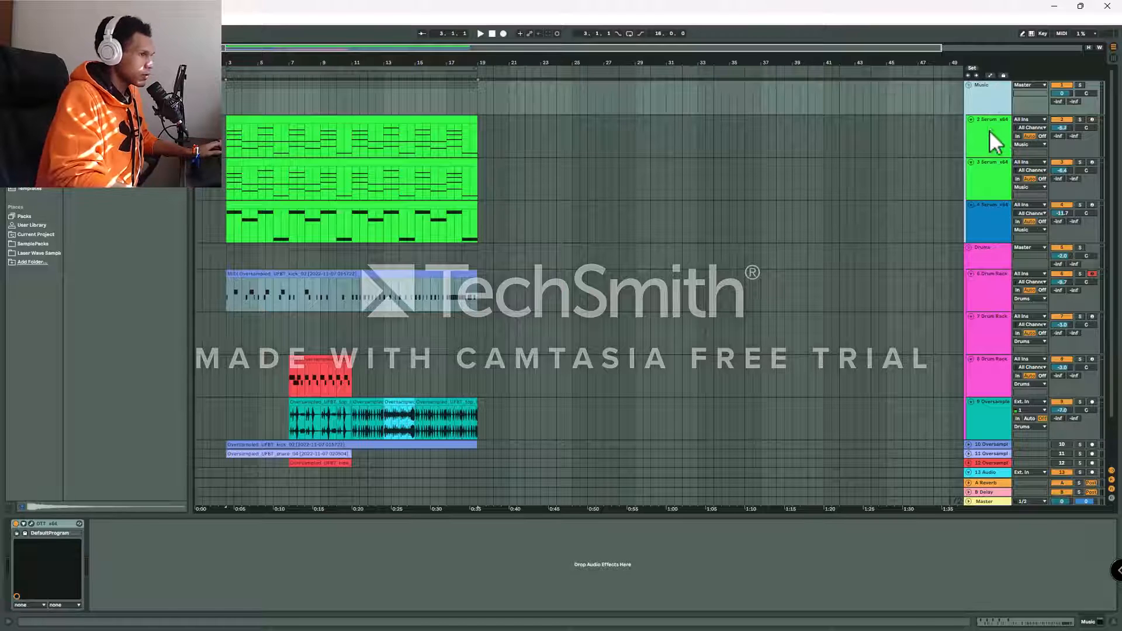
Insert a new MIDI track directly above the first Serum track and select the Music group
right_click(990, 131)
left_click(1021, 208)
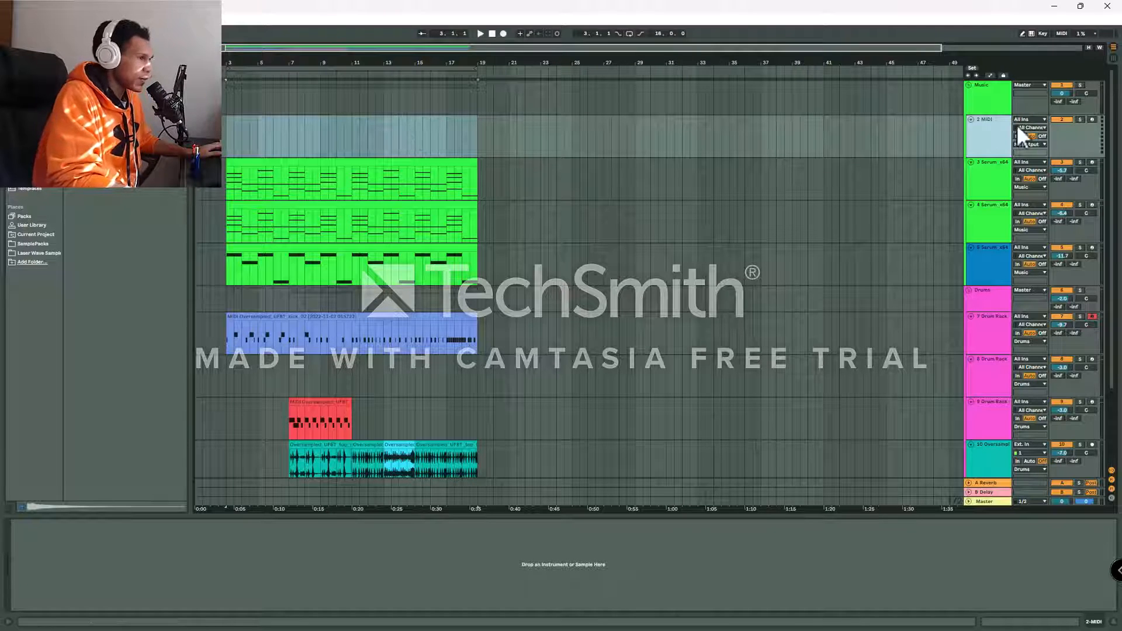
left_click(991, 90)
left_click(990, 124)
left_click(988, 99)
left_click(983, 137)
left_click(983, 102)
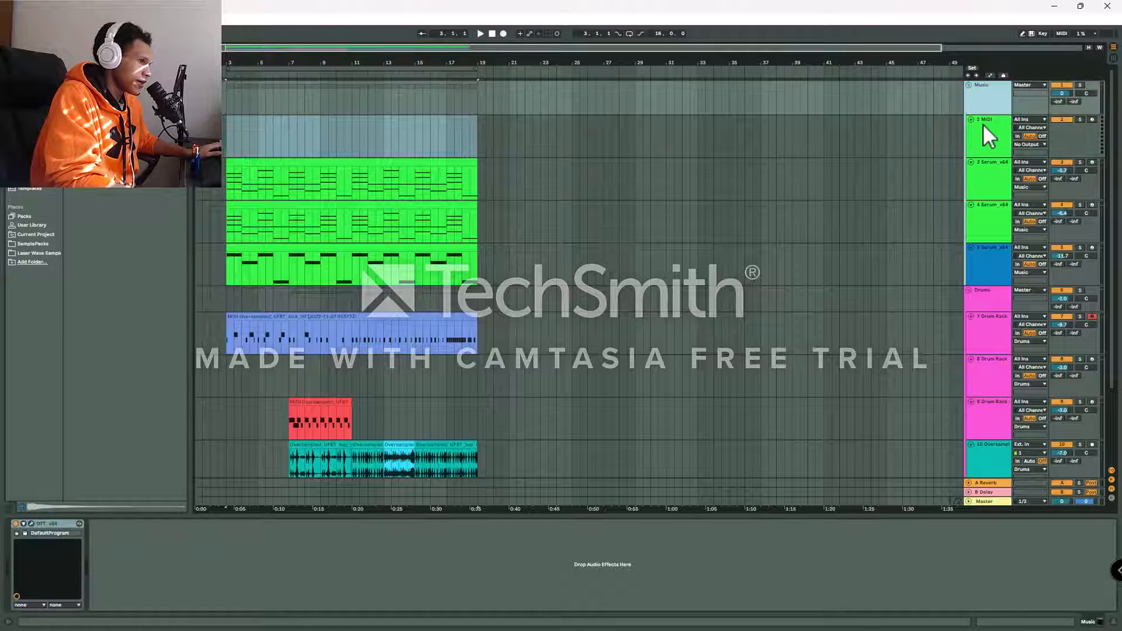
left_click(990, 121)
left_click(981, 106)
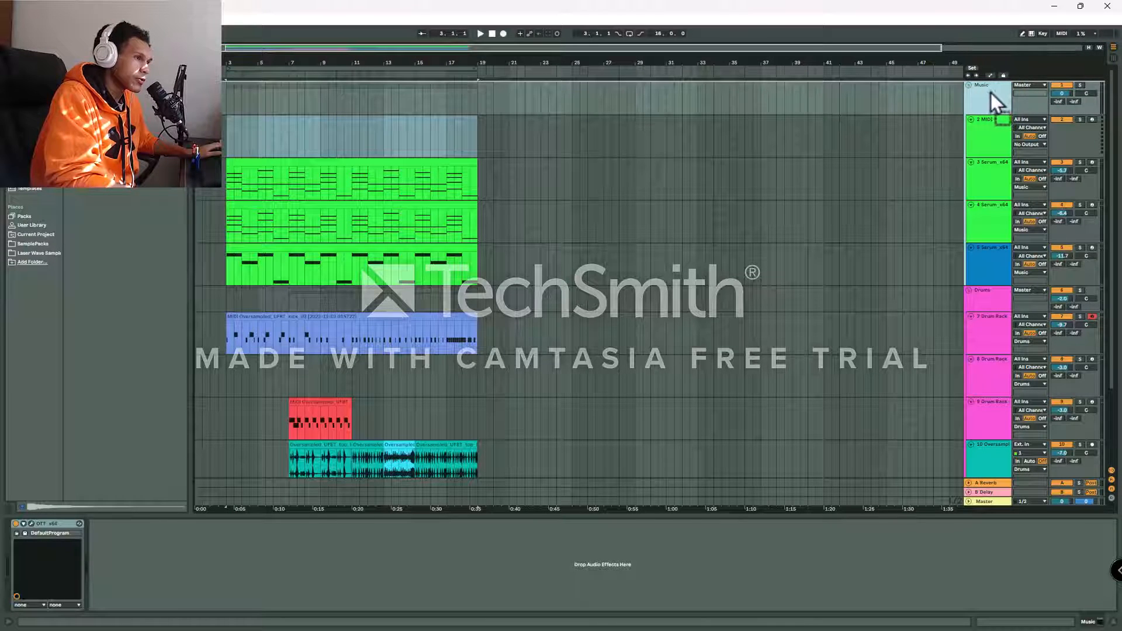
Load the ShaperBox 2 plug-in onto the Music group after OTT and close its window
left_click(26, 69)
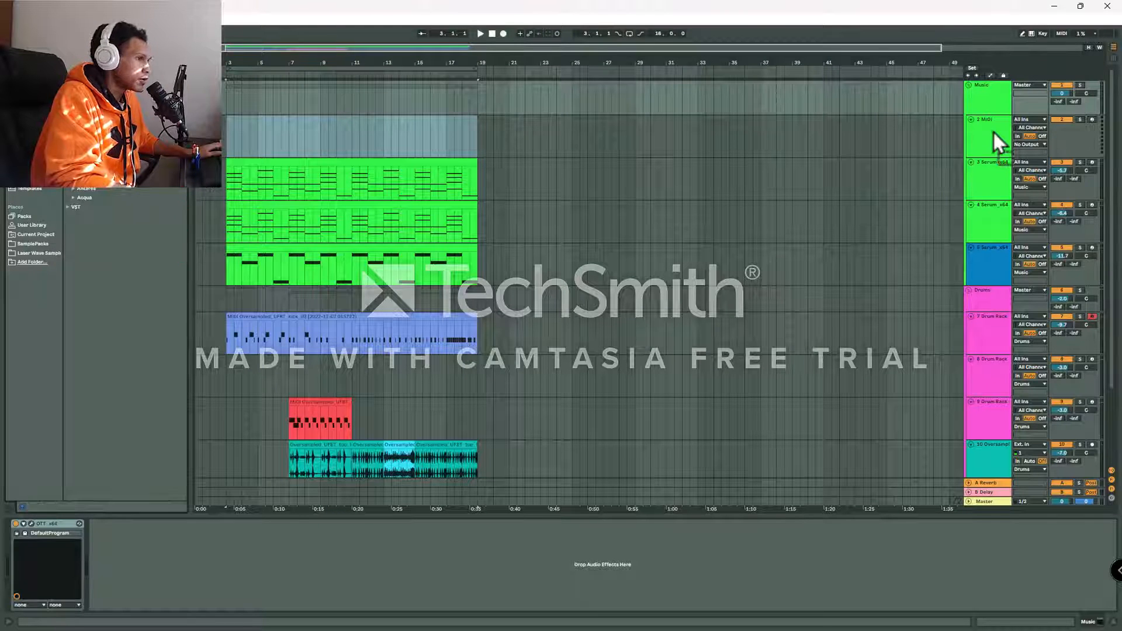
left_click_drag(993, 132, 992, 94)
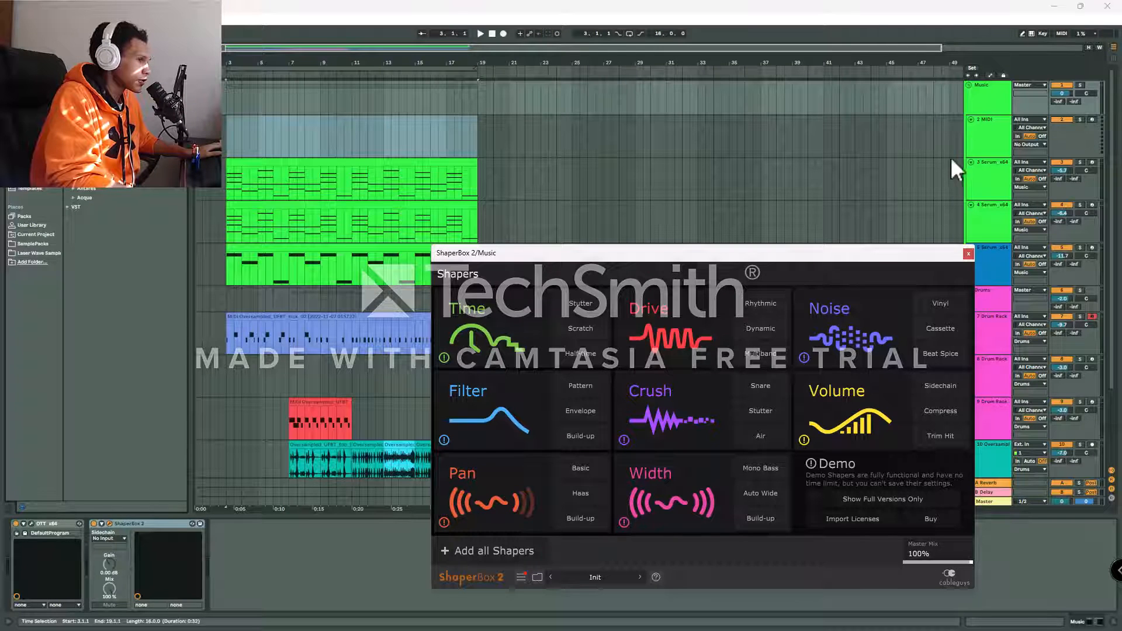
left_click(968, 253)
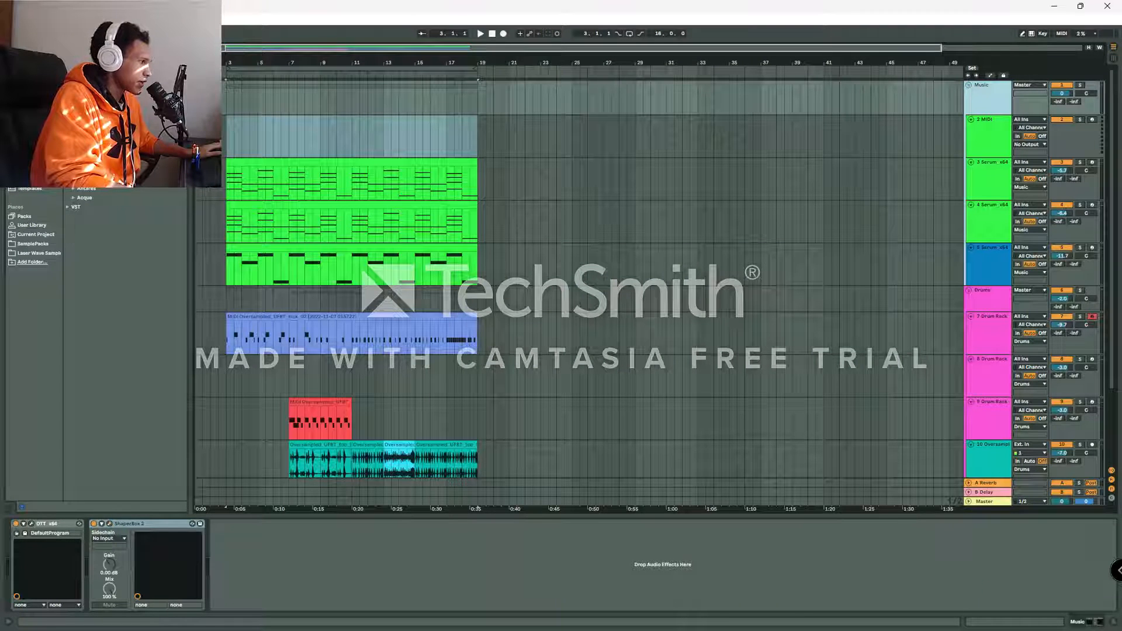
Rename the new MIDI track as Trig
left_click(1023, 131)
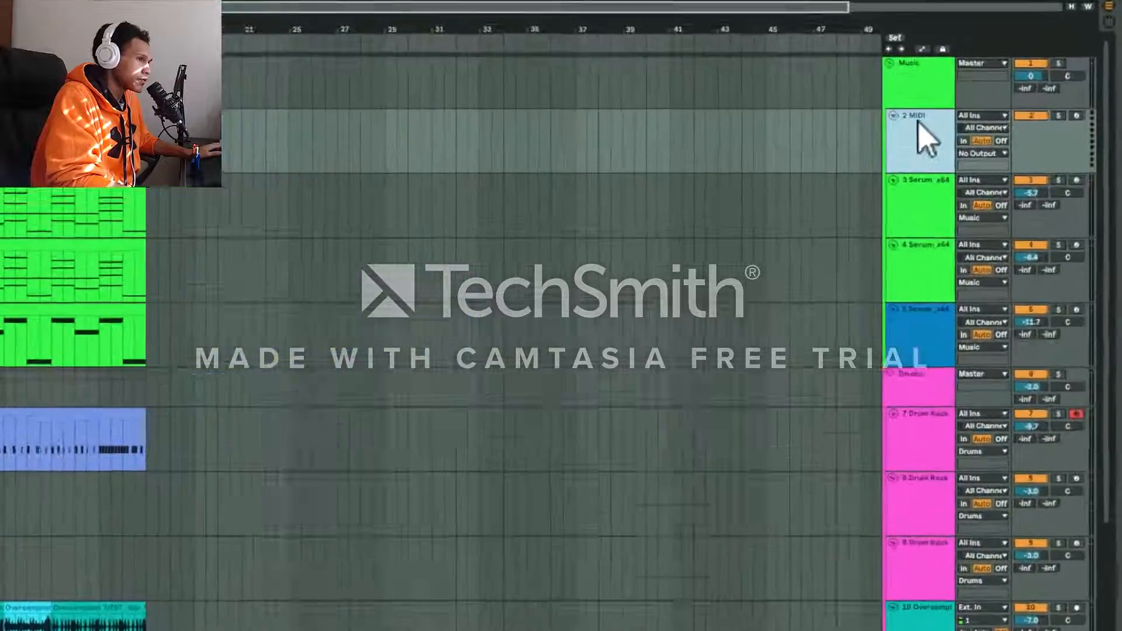
right_click(987, 123)
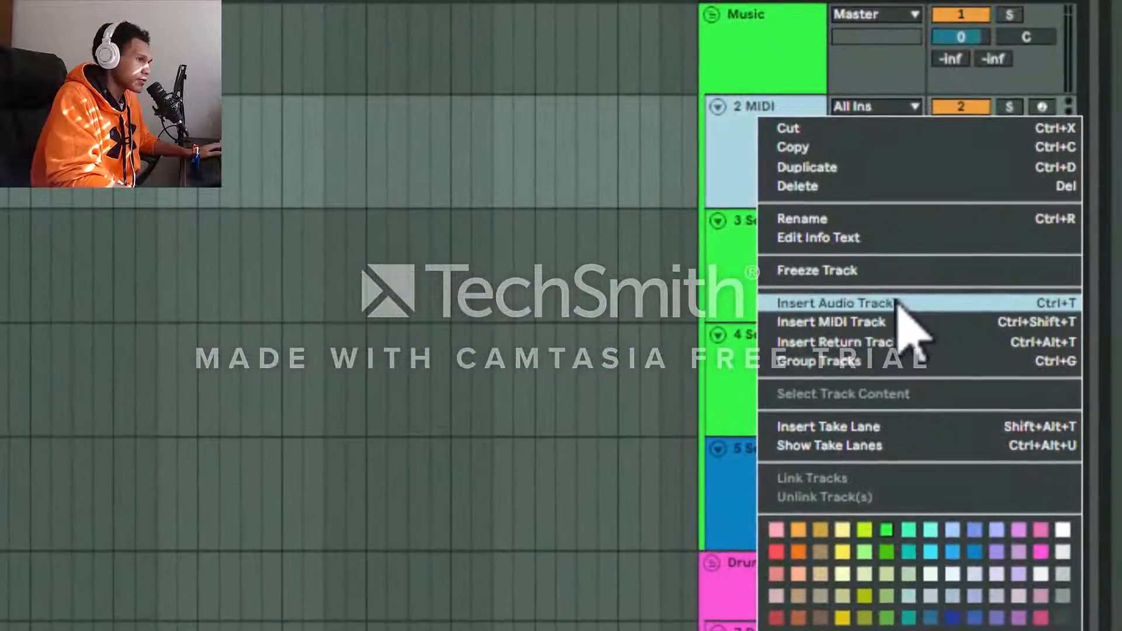
left_click(845, 220)
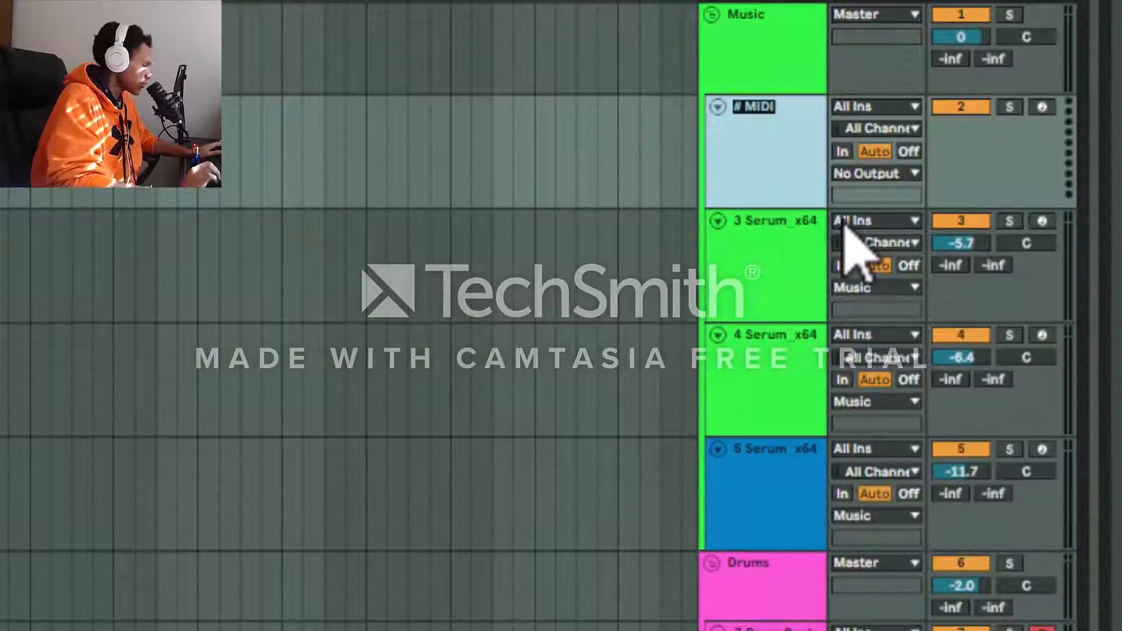
type("Trig")
key("Return")
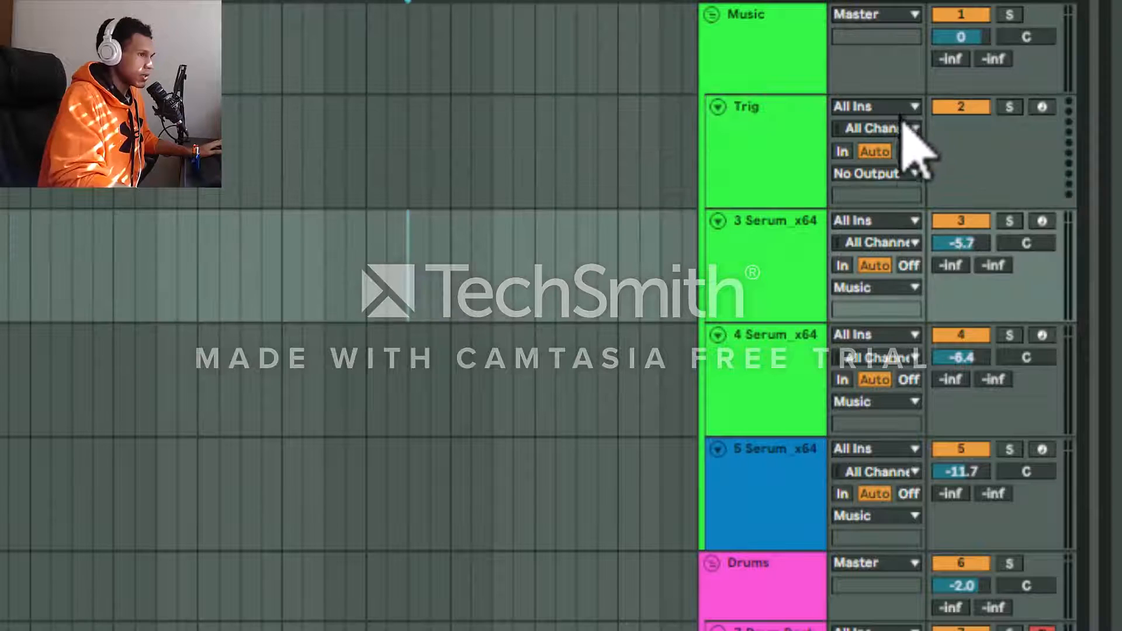
Set the Trig track's monitoring to In and its MIDI input to 7-Drum Rack
left_click(841, 151)
left_click(858, 107)
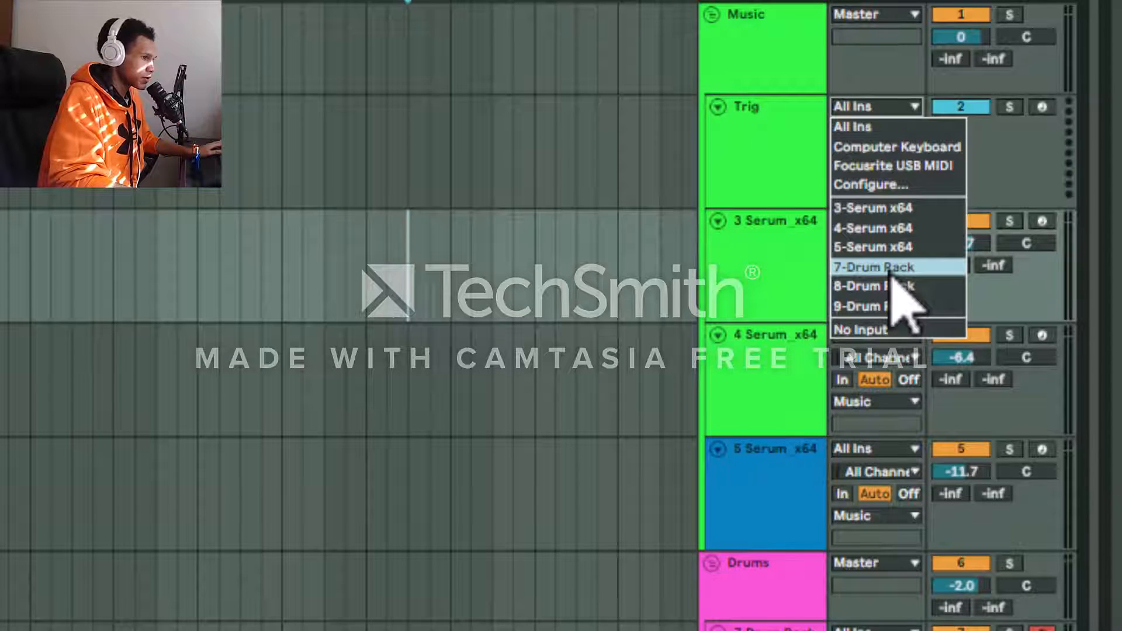
left_click(970, 406)
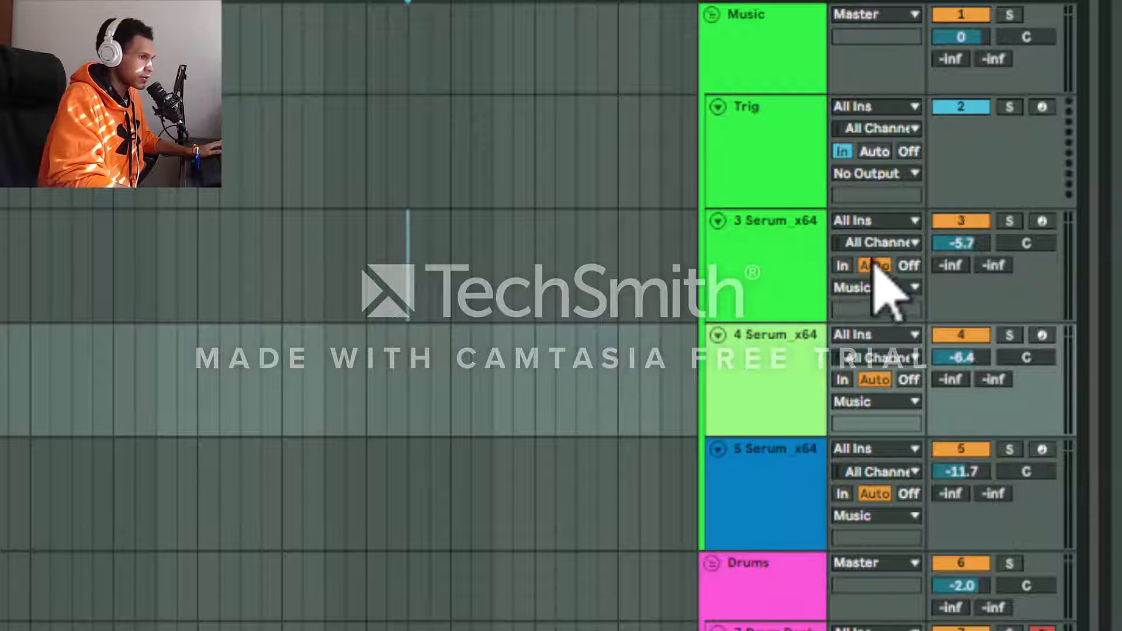
left_click(883, 222)
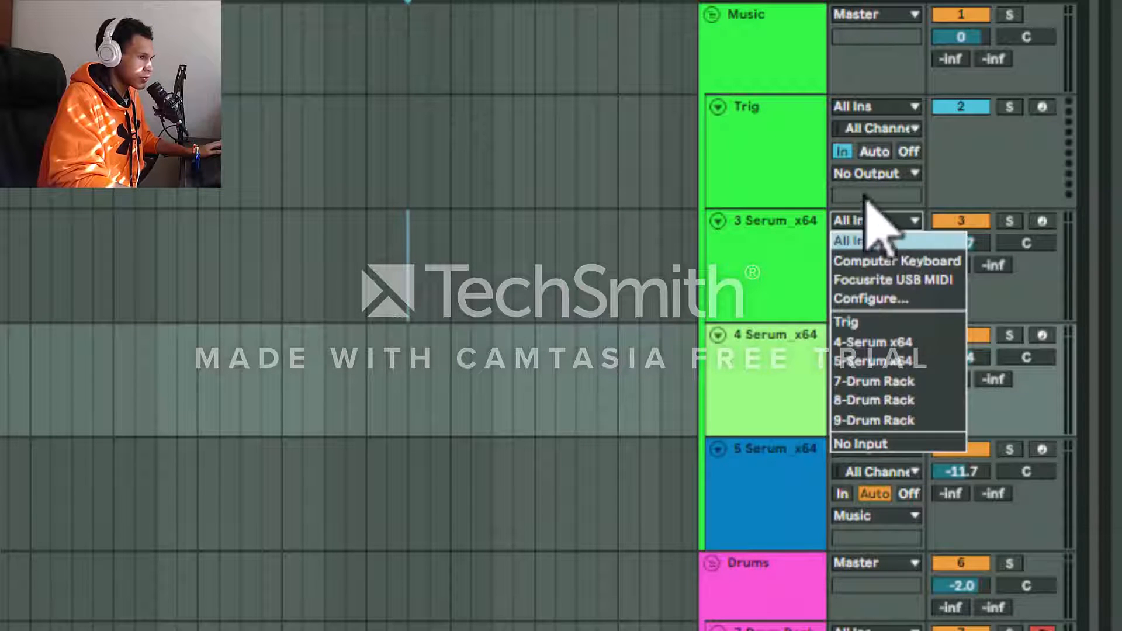
left_click(859, 108)
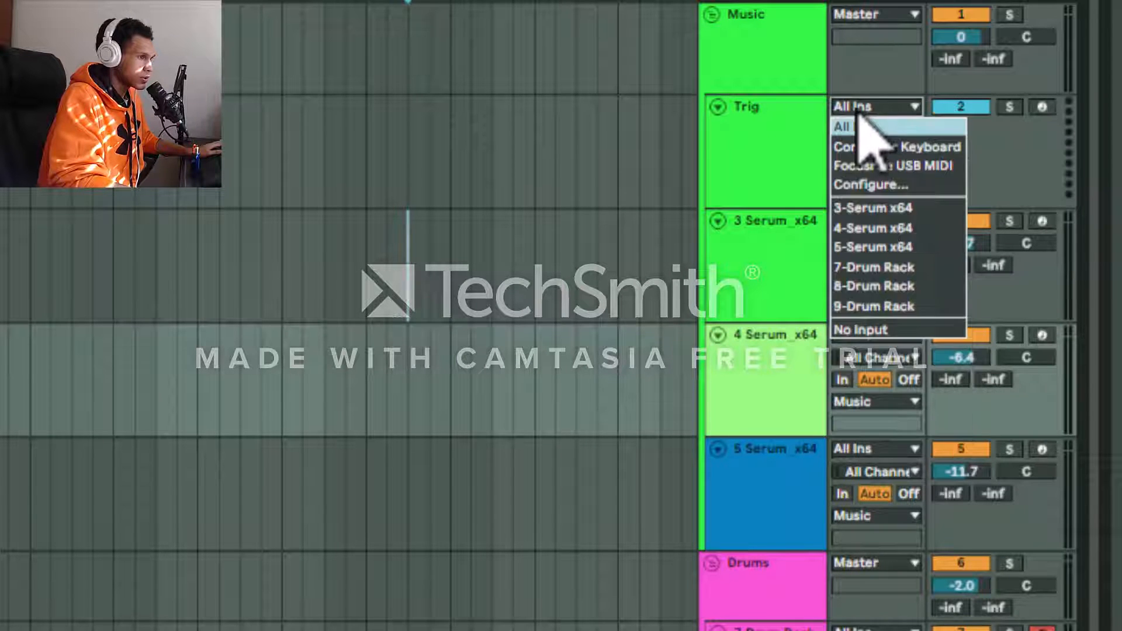
left_click(879, 267)
Route the Trig track's MIDI output to ShaperBox 2 on the Music group
left_click(883, 173)
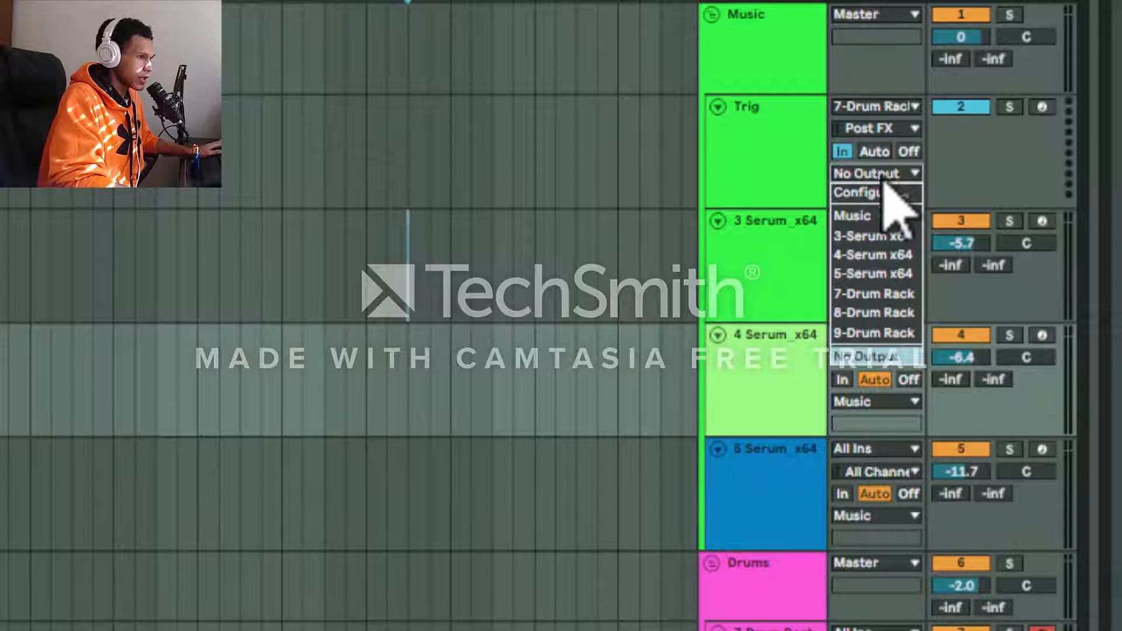
left_click(882, 216)
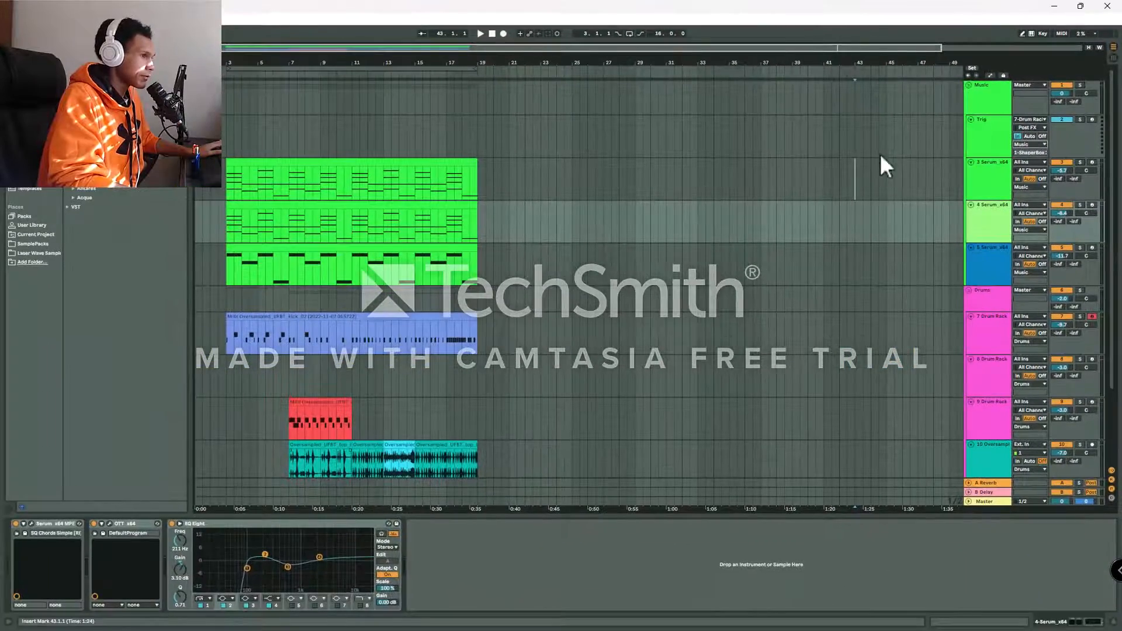
left_click(981, 112)
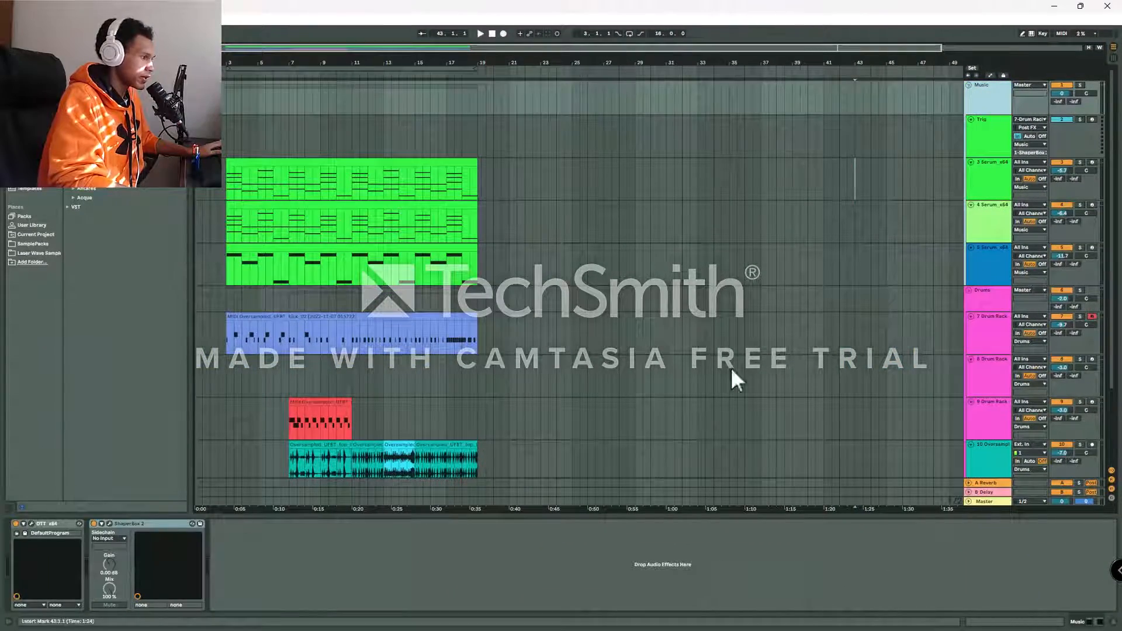
key("Down")
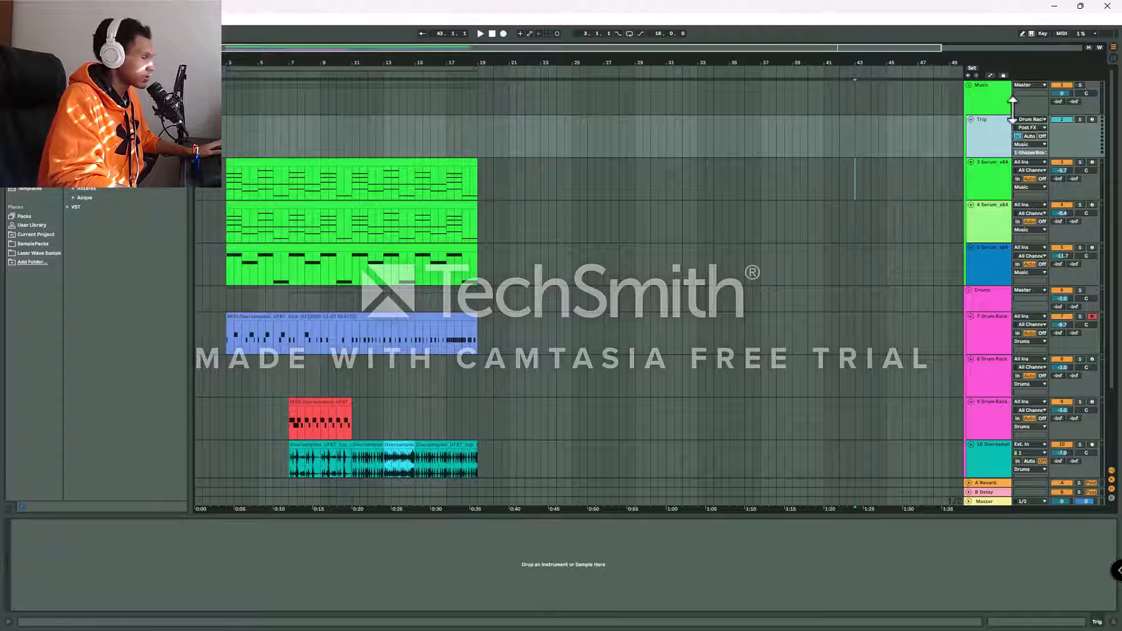
Open the Music group's ShaperBox 2 and add the Volume shaper
left_click(998, 94)
left_click_drag(732, 164, 789, 114)
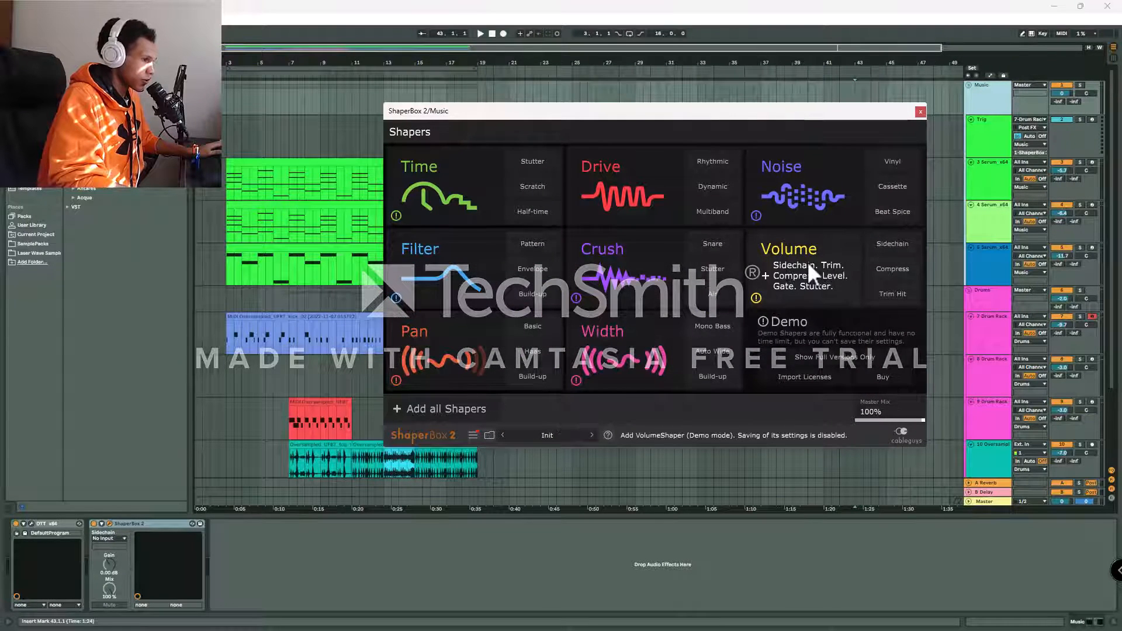
left_click(840, 247)
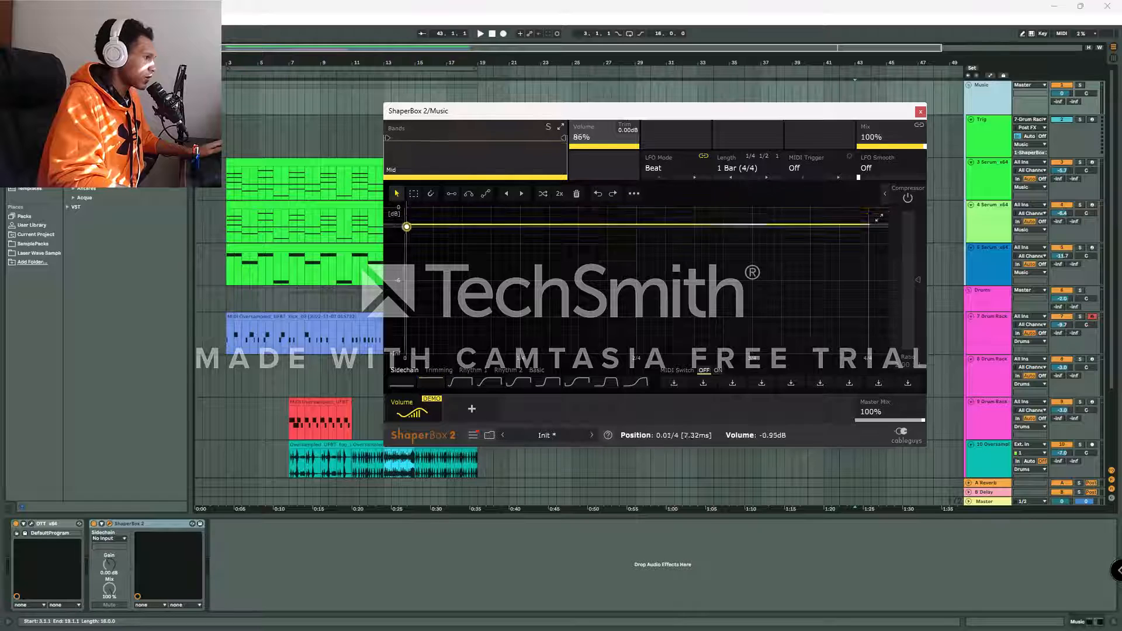
Lower the Volume shaper's flat curve to 0% and raise it back to 100%
left_click_drag(404, 208, 404, 353)
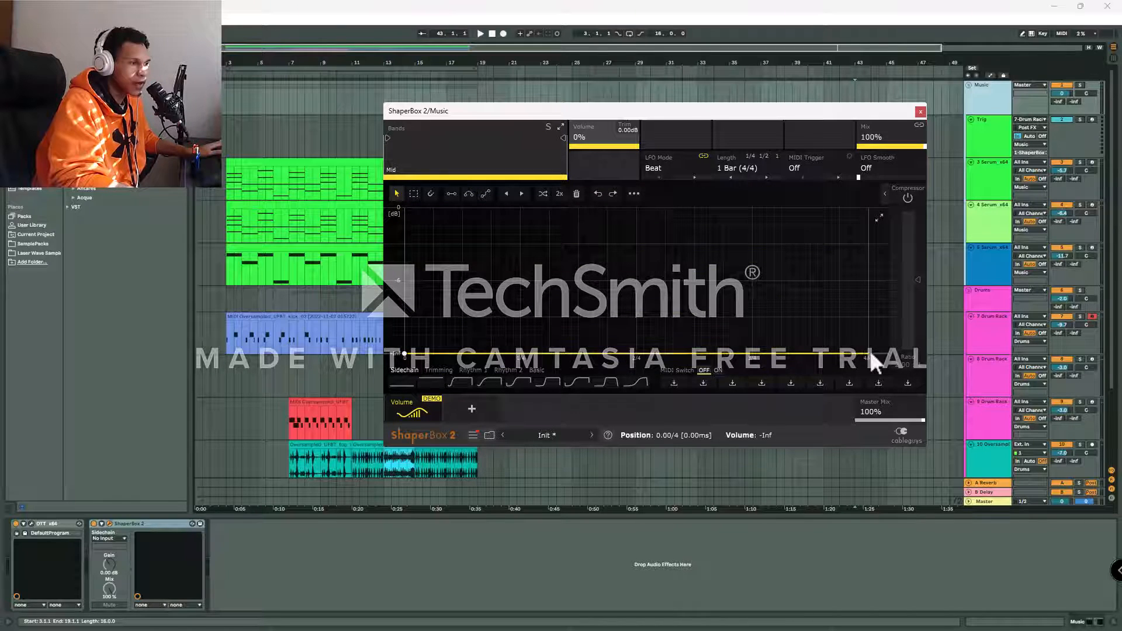
left_click_drag(868, 351, 868, 354)
left_click_drag(415, 356, 412, 209)
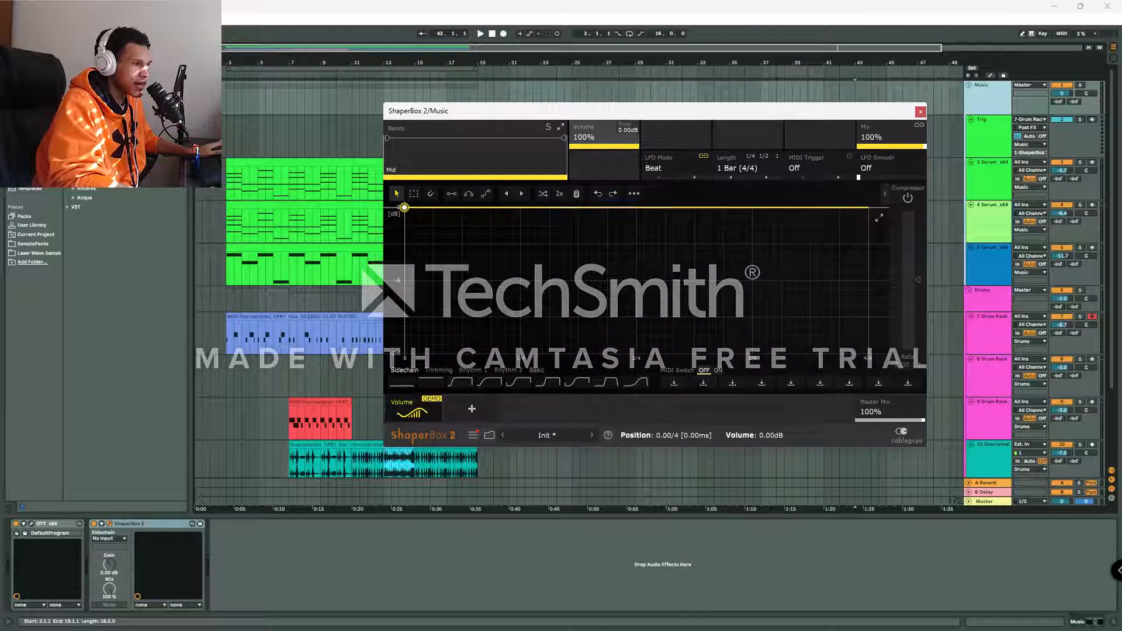
Shape the volume curve to rise from silence at the bar's start to 0 dB at a point just before mid-bar
mouse_move(520, 212)
left_mouse_down()
mouse_move(514, 242)
mouse_move(530, 214)
mouse_move(521, 225)
mouse_move(520, 209)
mouse_move(528, 233)
mouse_move(523, 211)
left_mouse_up()
double_click(531, 210)
left_click(521, 209)
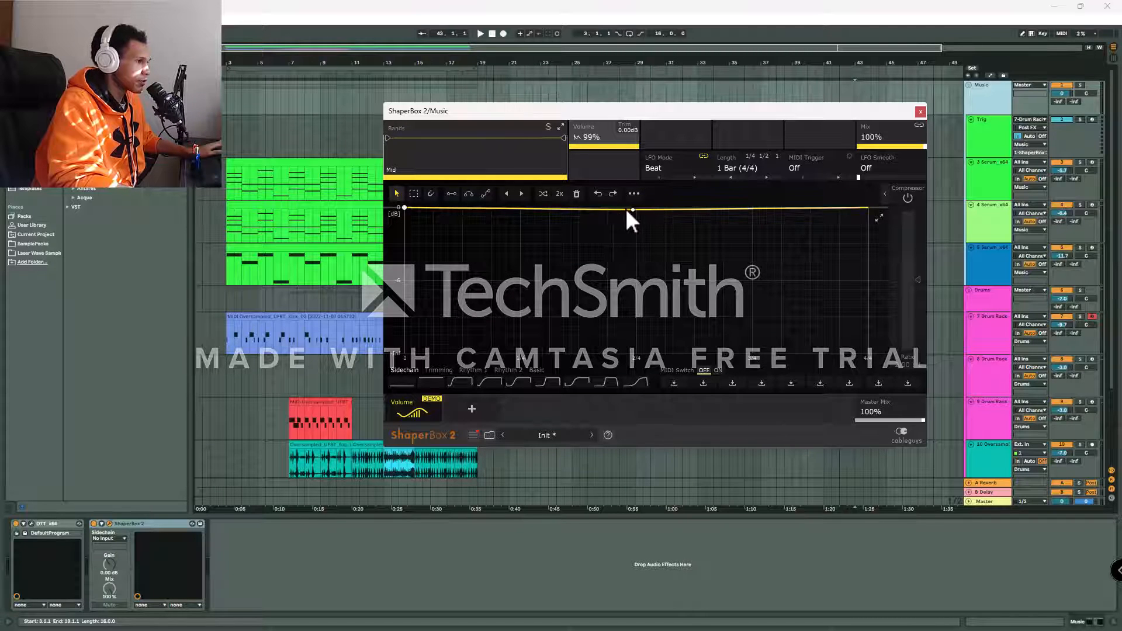
left_click_drag(633, 209, 610, 208)
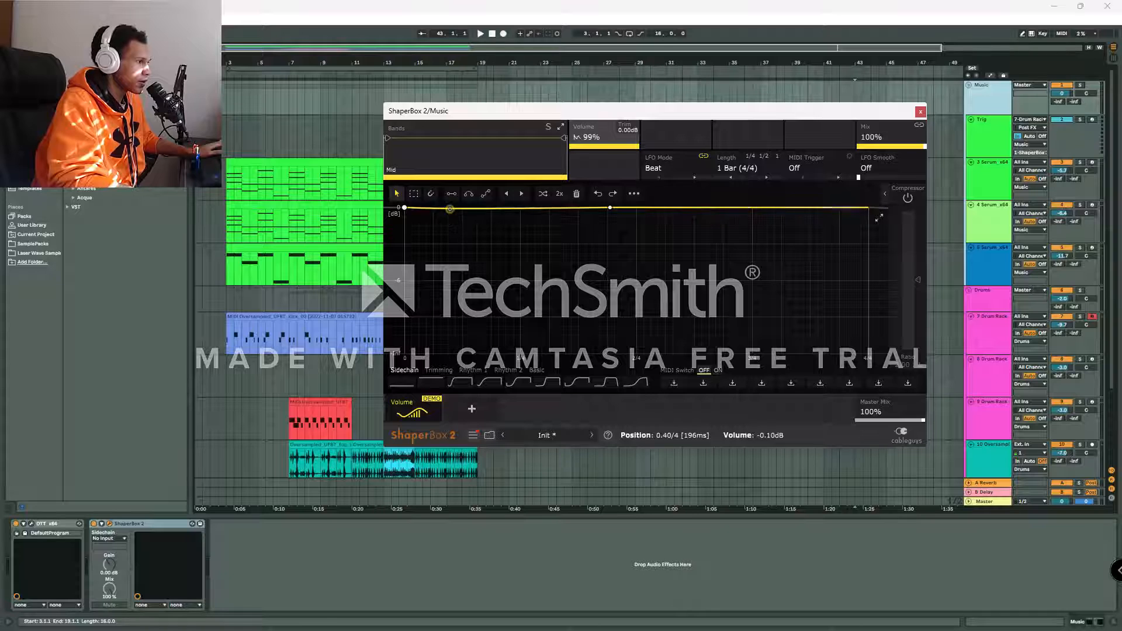
left_click_drag(404, 207, 404, 353)
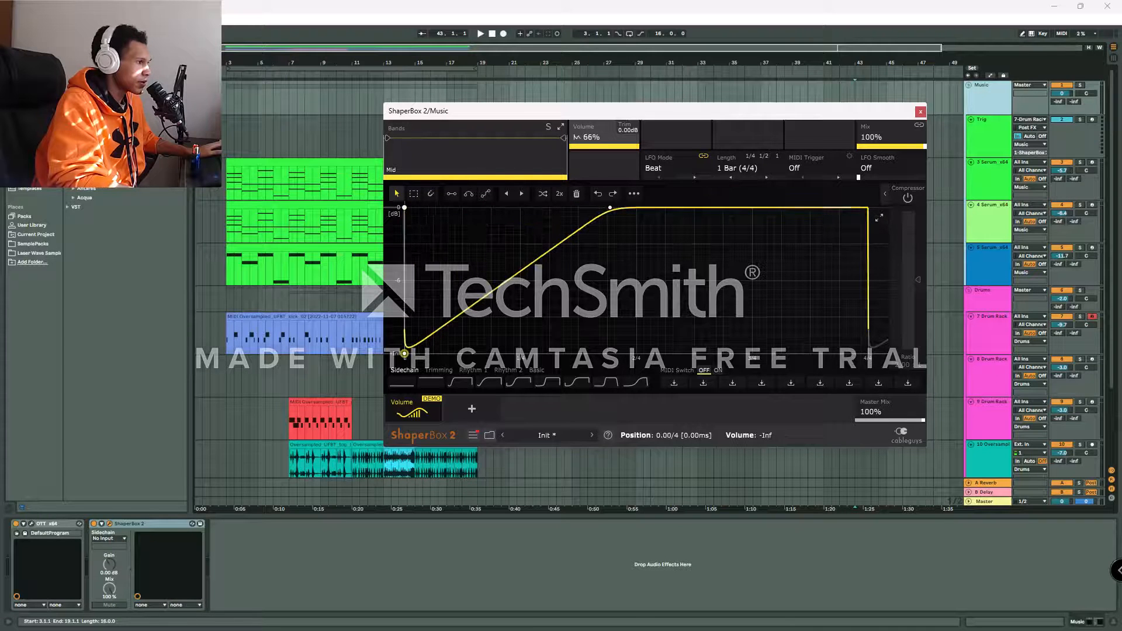
Reach 0 dB at about one third of the bar and bend the volume curve's rise so it stays low before climbing steeply
left_click_drag(610, 208, 556, 207)
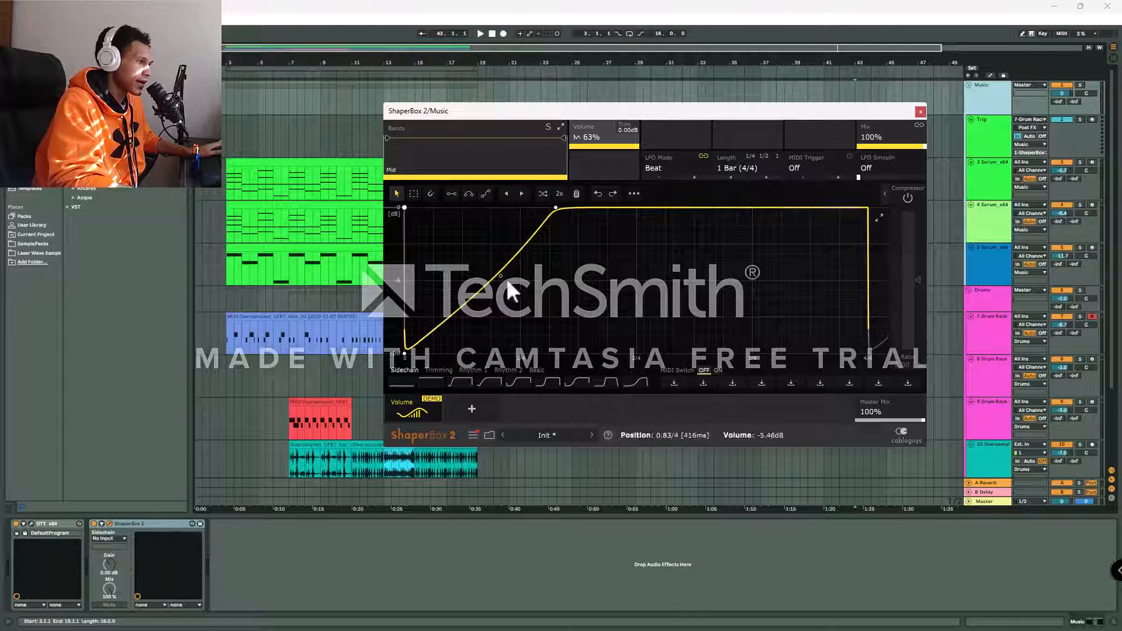
left_click_drag(499, 282, 519, 353)
left_click_drag(555, 208, 565, 208)
left_click_drag(520, 354, 558, 344)
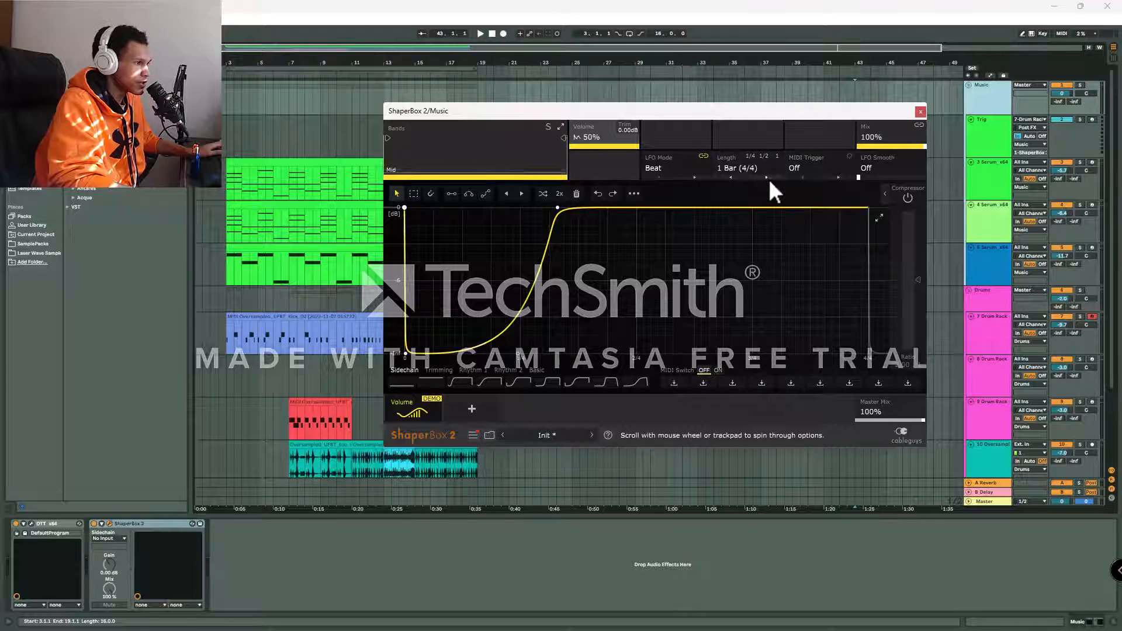
Set the Volume shaper's LFO length to 1/4 and its MIDI Trigger to On (1-Shot)
scroll(769, 177, "down", 2)
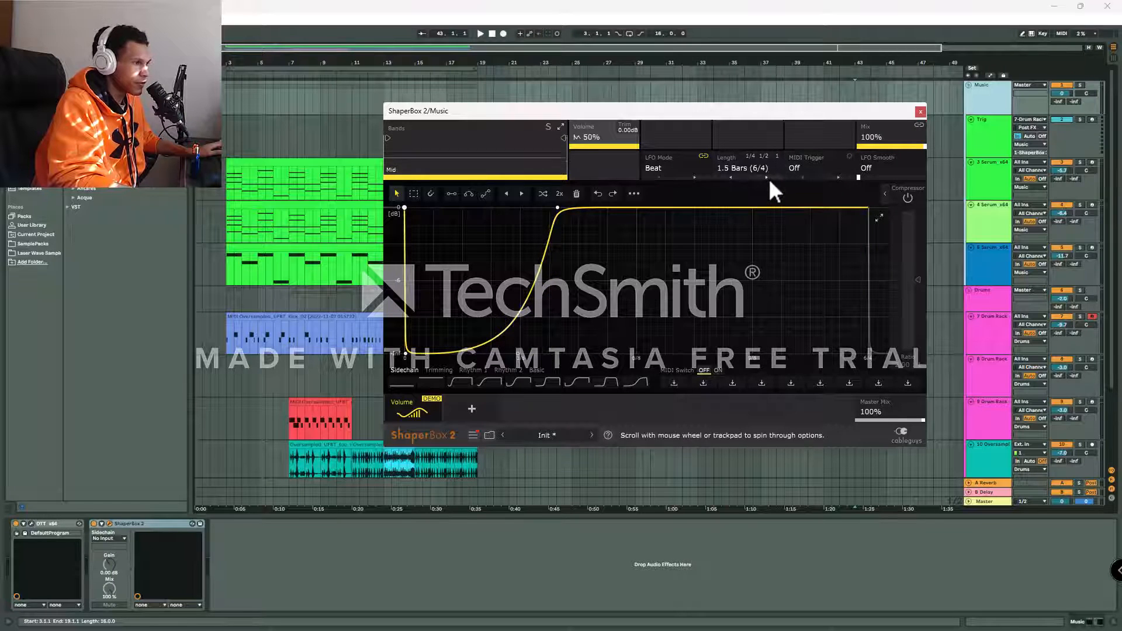
scroll(744, 179, "down", 1)
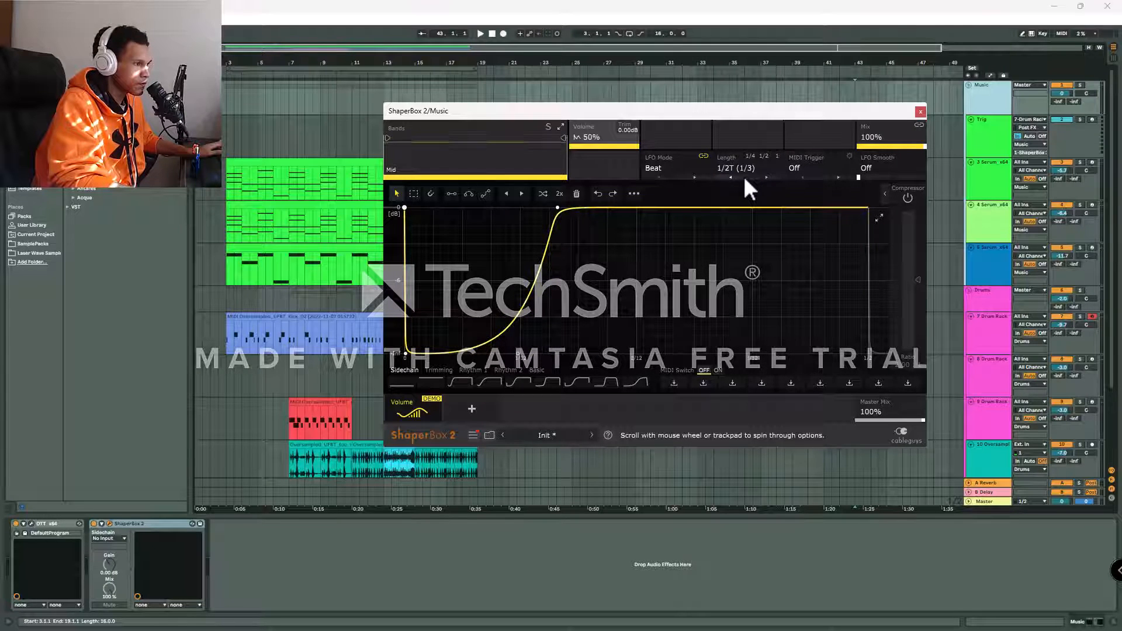
left_click(825, 171)
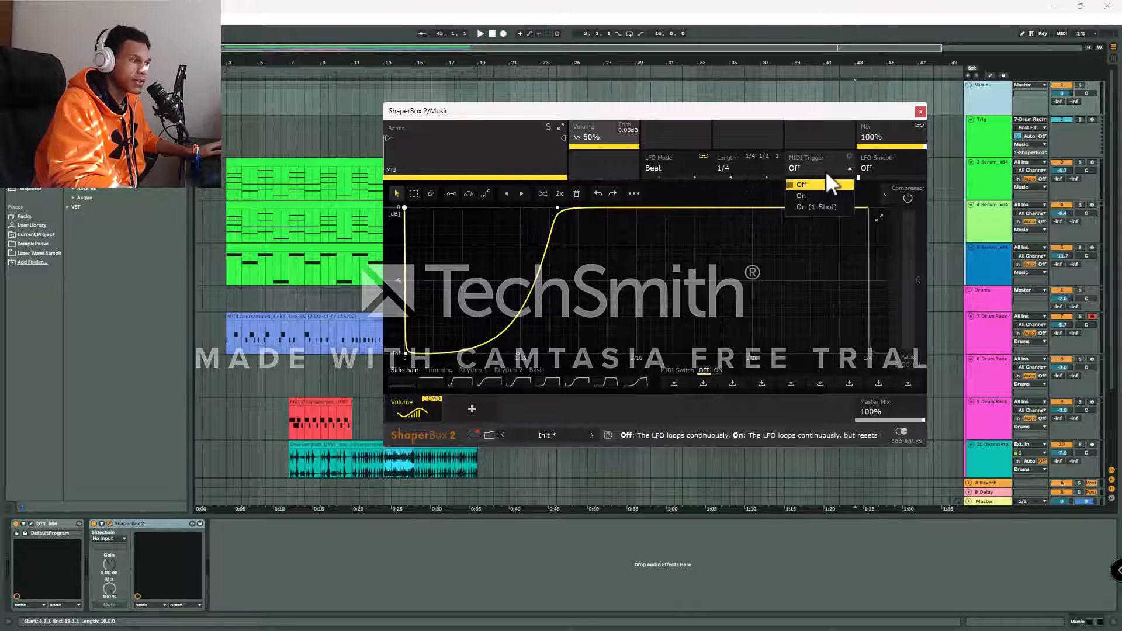
left_click(802, 164)
left_click(803, 164)
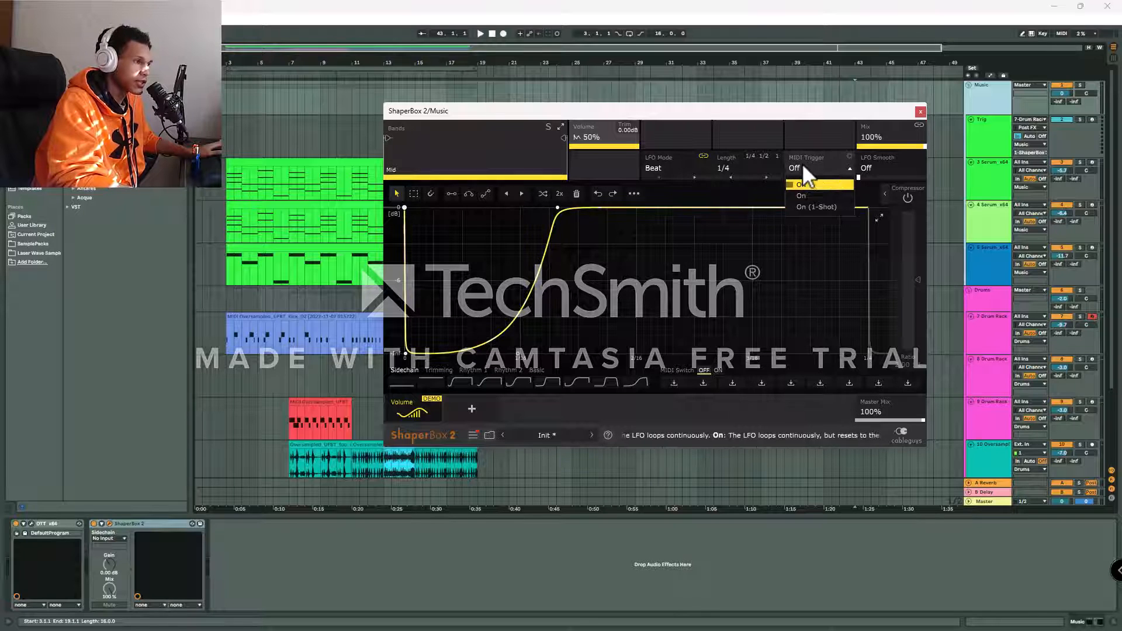
left_click(822, 208)
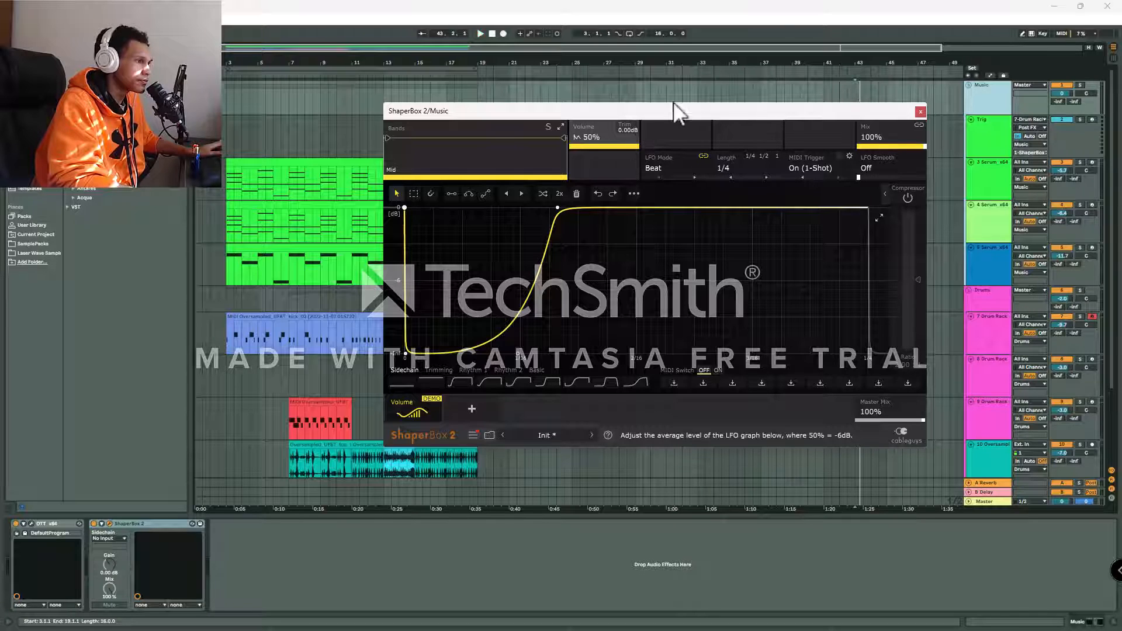
Audition the arrangement from bar 3 with the Music group's ShaperBox 2 window moved clear of the clips
left_click(921, 111)
left_click(225, 180)
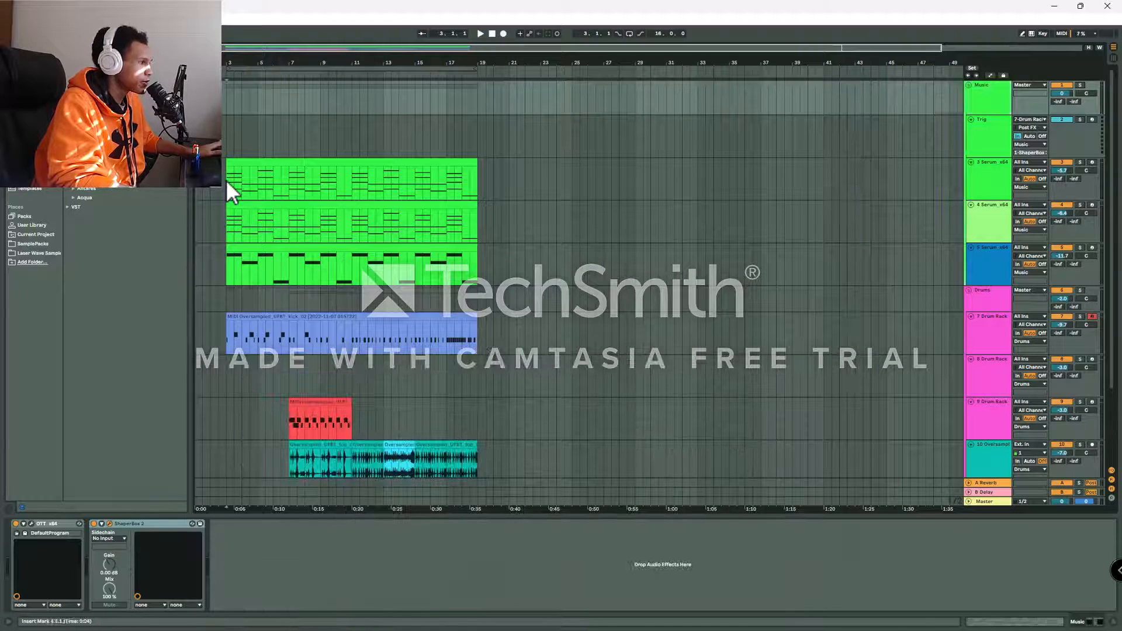
left_click_drag(703, 97, 892, 87)
key("space")
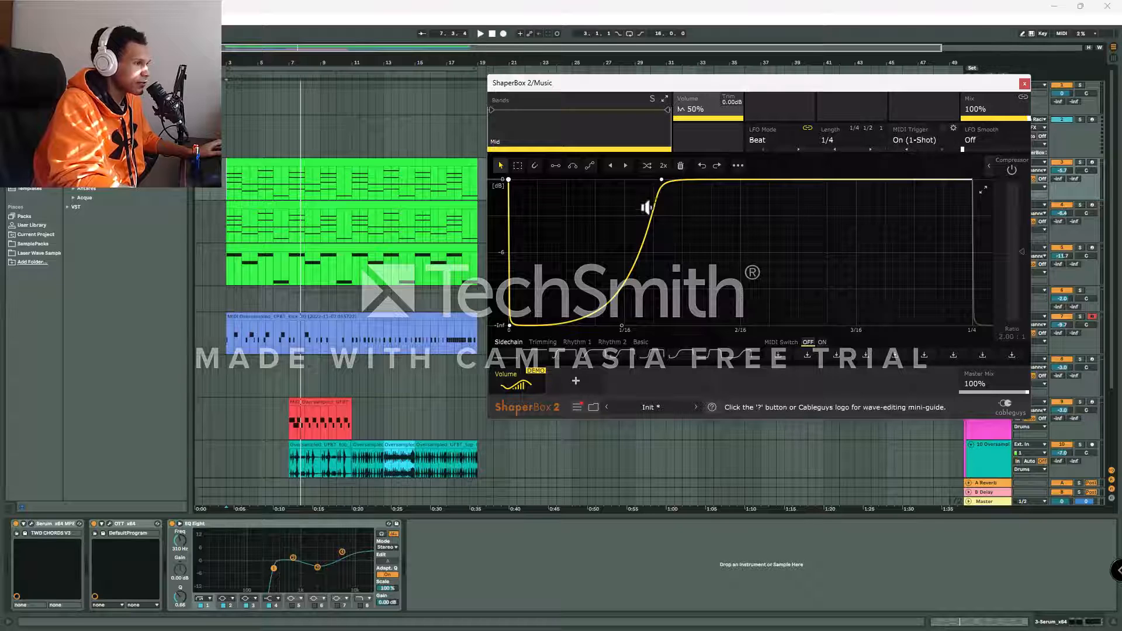
Move the curve's 0 dB point slightly earlier, just past 1/16, and readjust the bend of its rise while auditioning
left_click_drag(660, 179, 654, 179)
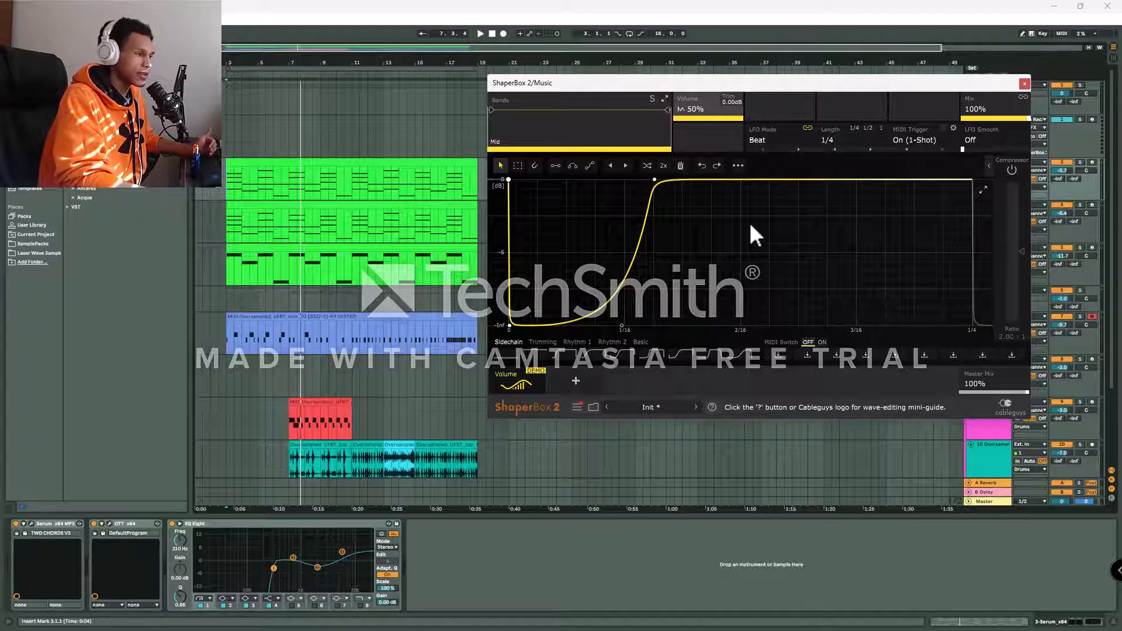
key("space")
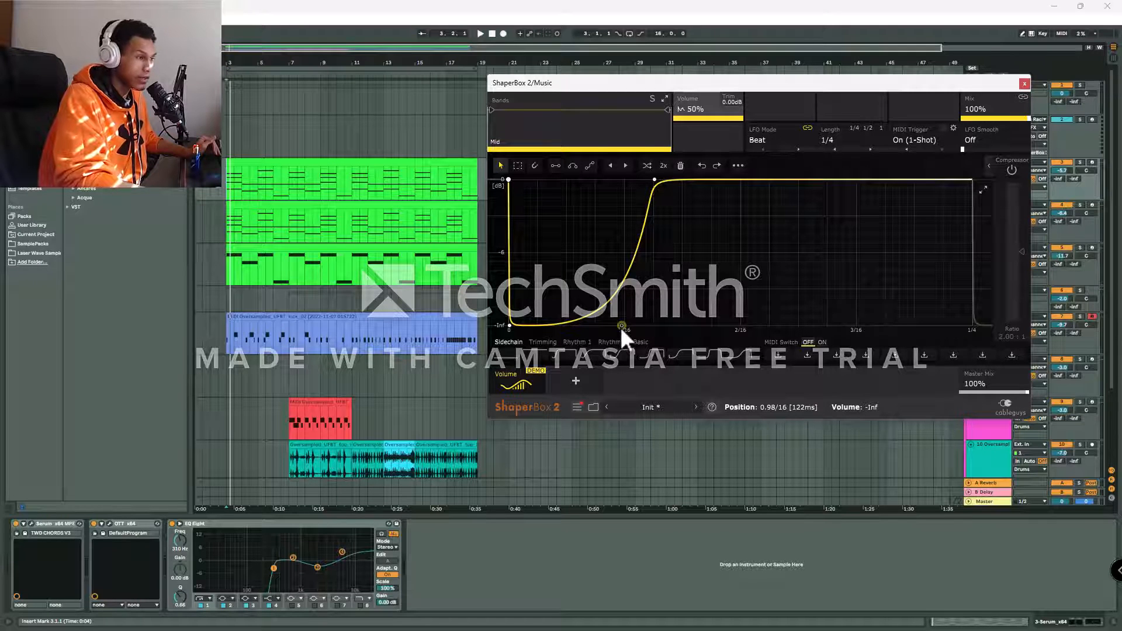
left_click_drag(621, 326, 592, 325)
key("space")
mouse_move(653, 179)
left_mouse_down()
mouse_move(606, 181)
mouse_move(650, 180)
left_mouse_up()
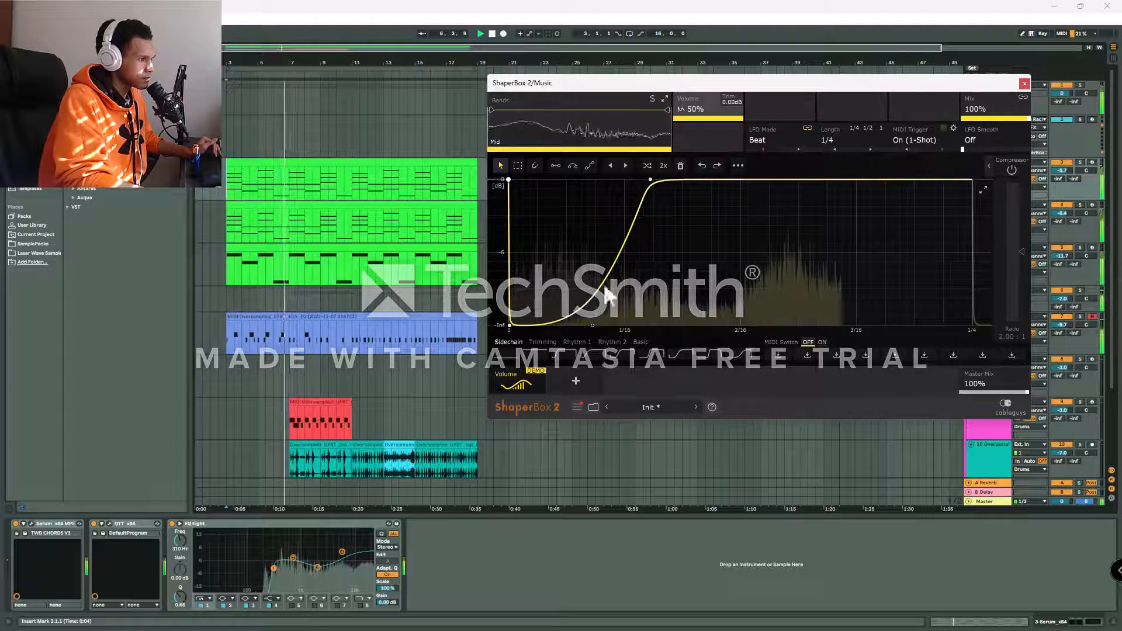
left_click_drag(591, 325, 626, 324)
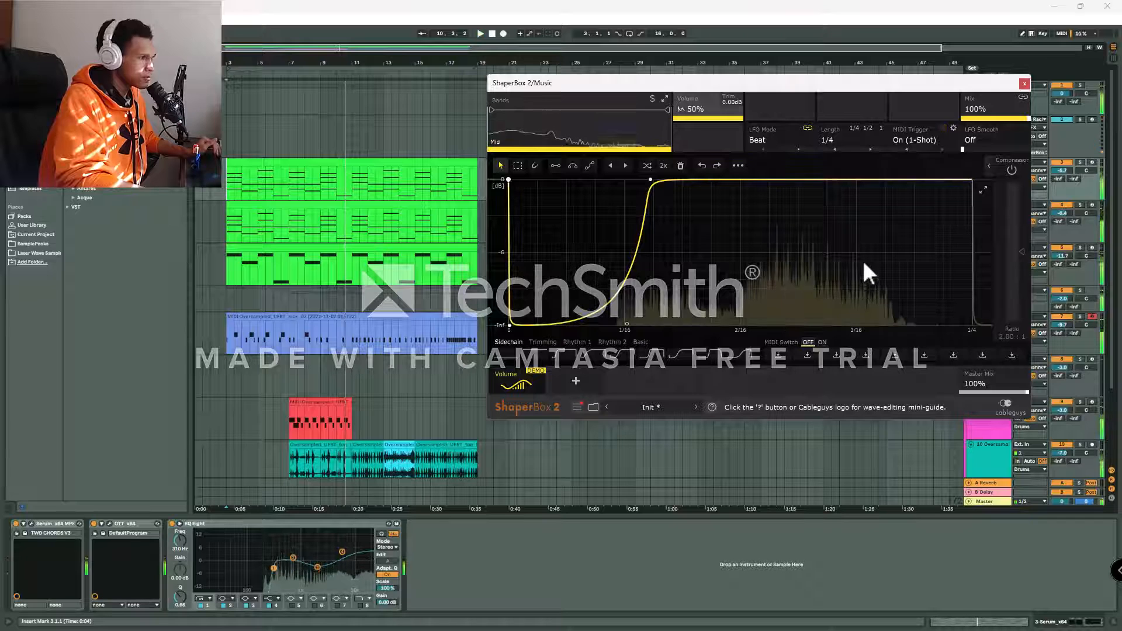
key("space")
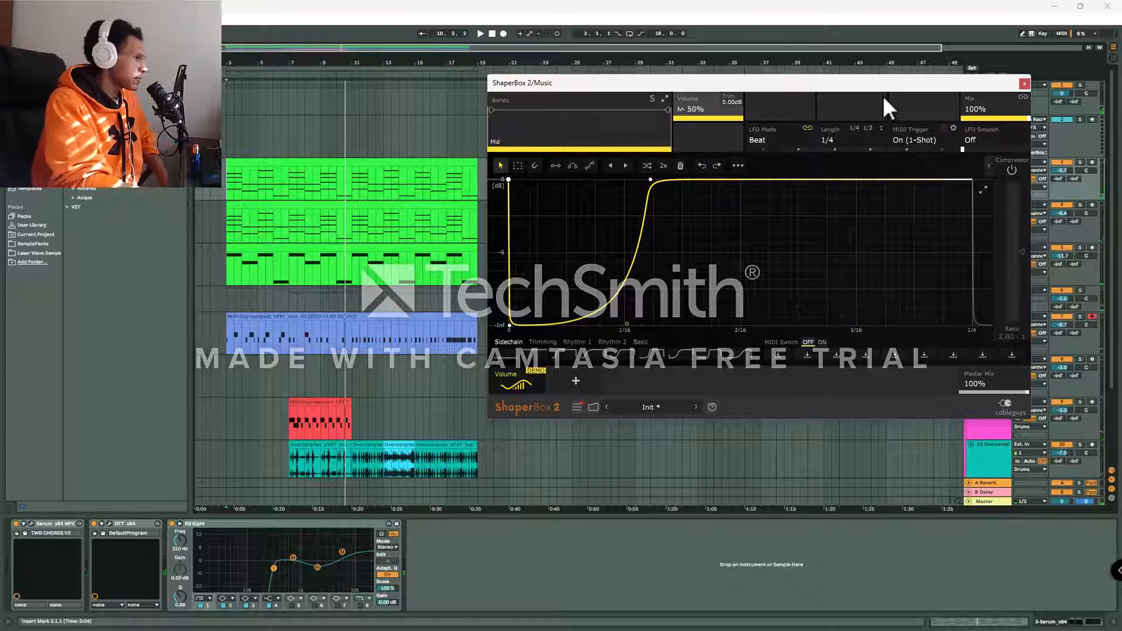
Show the dialog for saving the current ShaperBox 2 settings as a preset, and leave it without saving
left_click(577, 408)
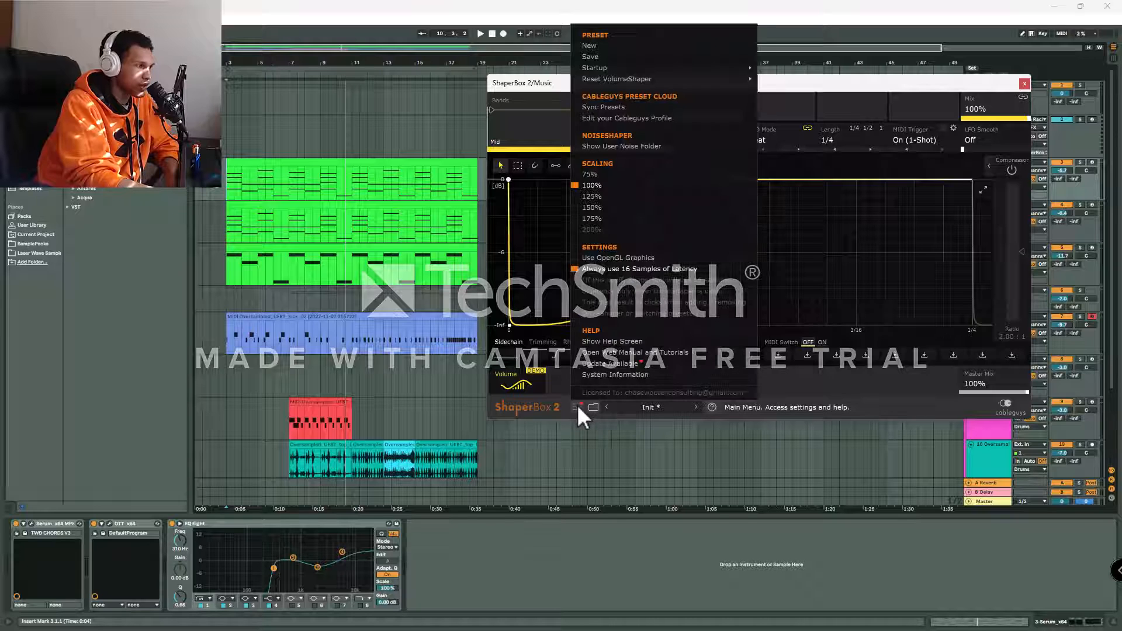
left_click(600, 56)
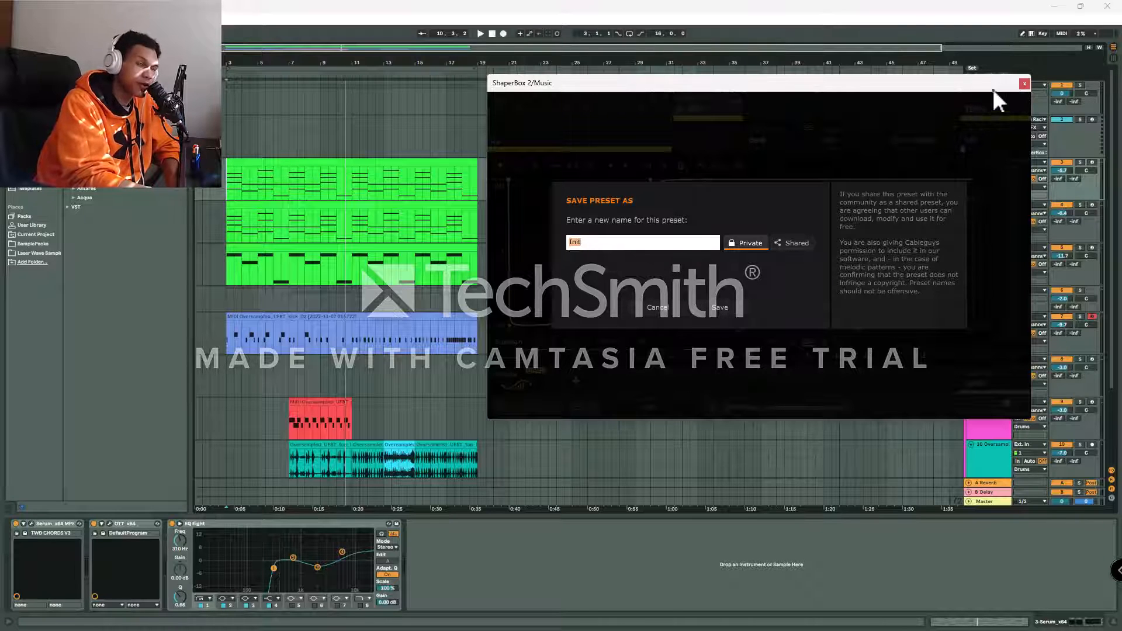
left_click(1024, 84)
Delete ShaperBox 2 from the Music group's device chain, leaving OTT in place
left_click(984, 135)
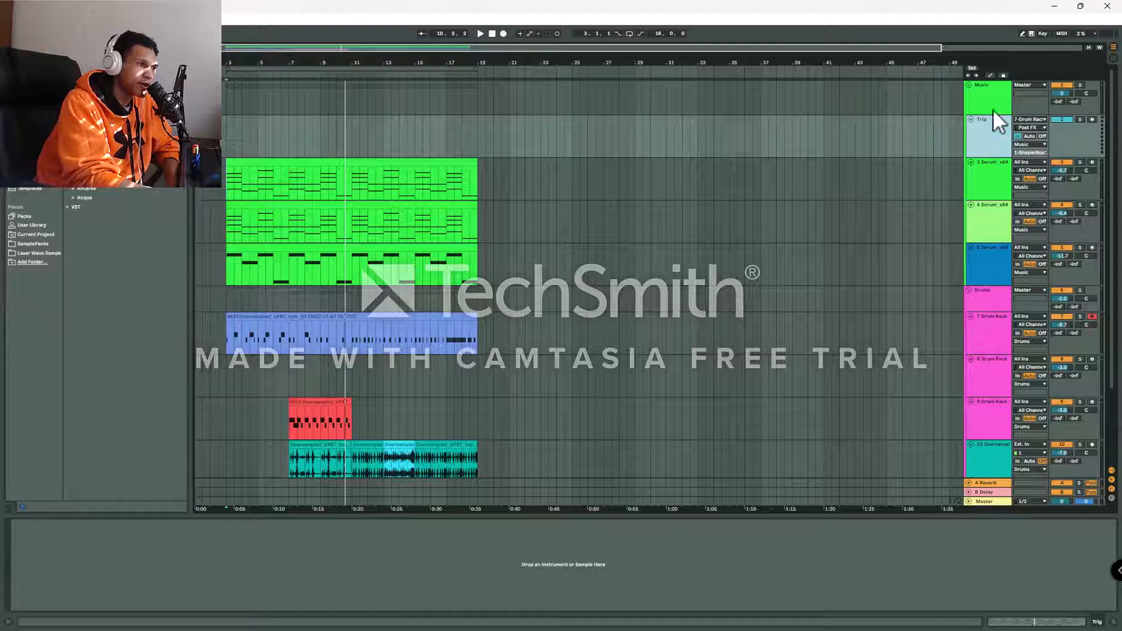
left_click(992, 116)
right_click(150, 524)
left_click(174, 567)
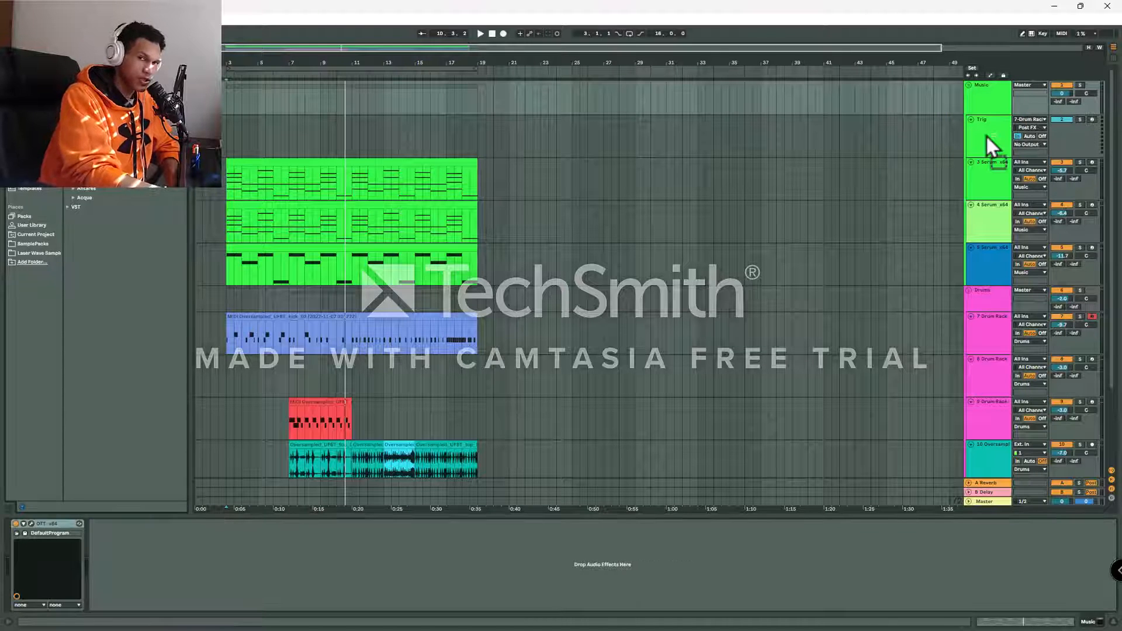
Load the SideChain preset from My Presets into a fresh ShaperBox 2 on the Music group
left_click(987, 134)
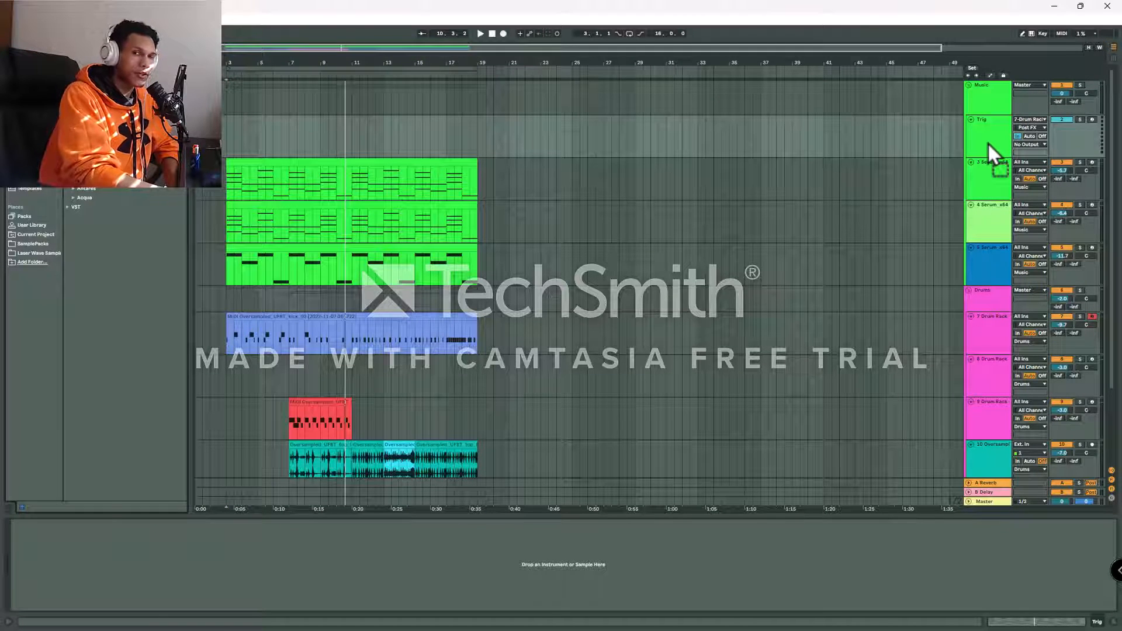
left_click(993, 97)
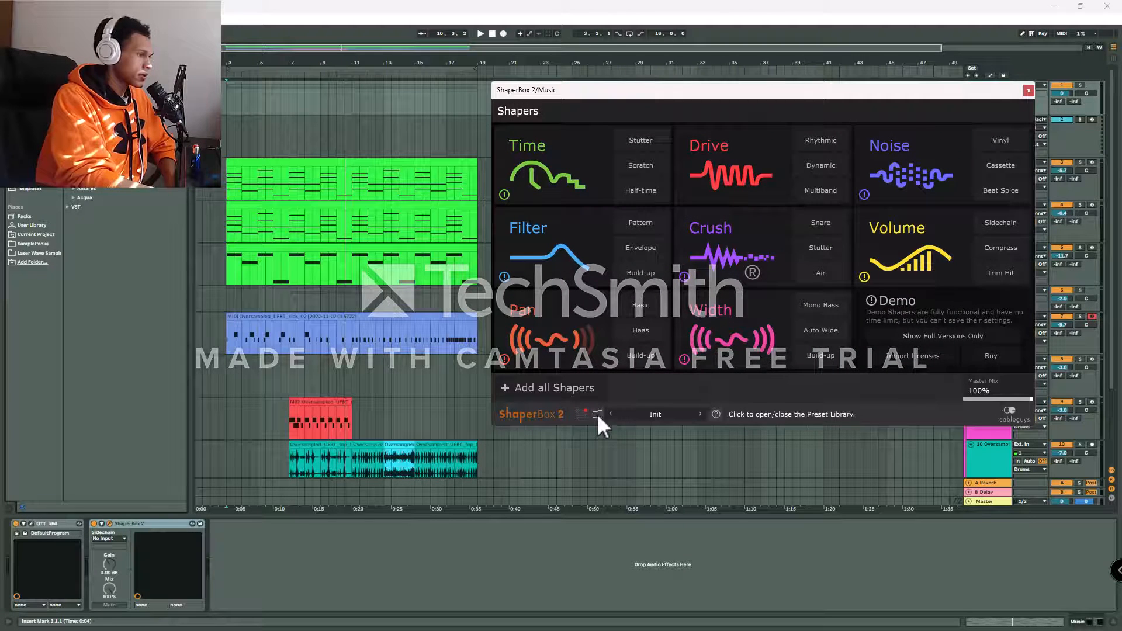
left_click(597, 413)
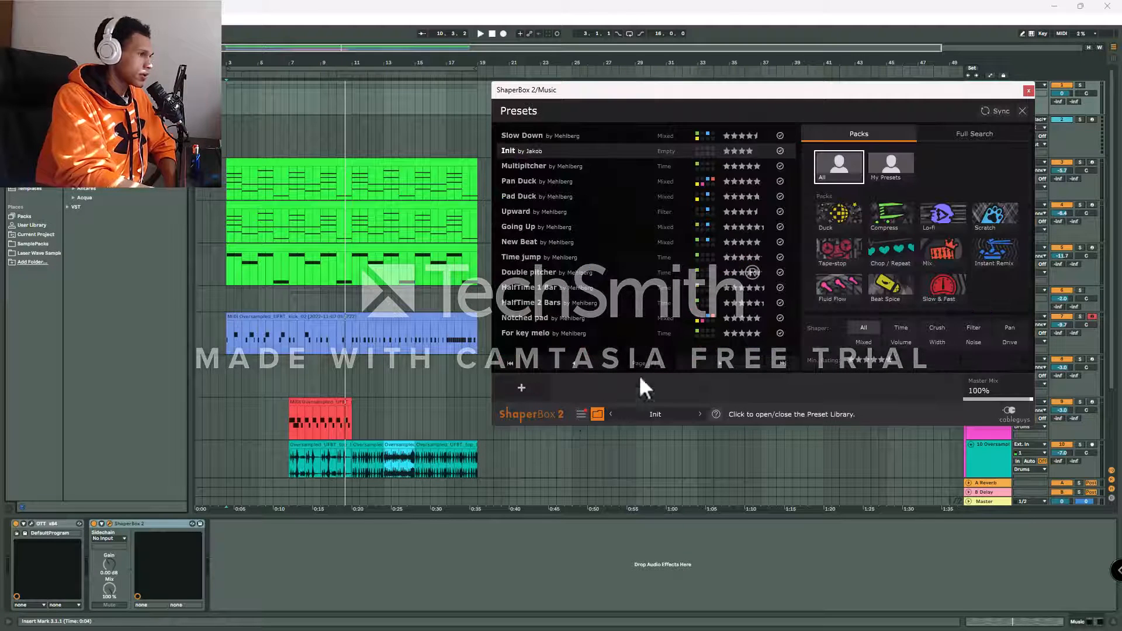
left_click(889, 158)
left_click(629, 151)
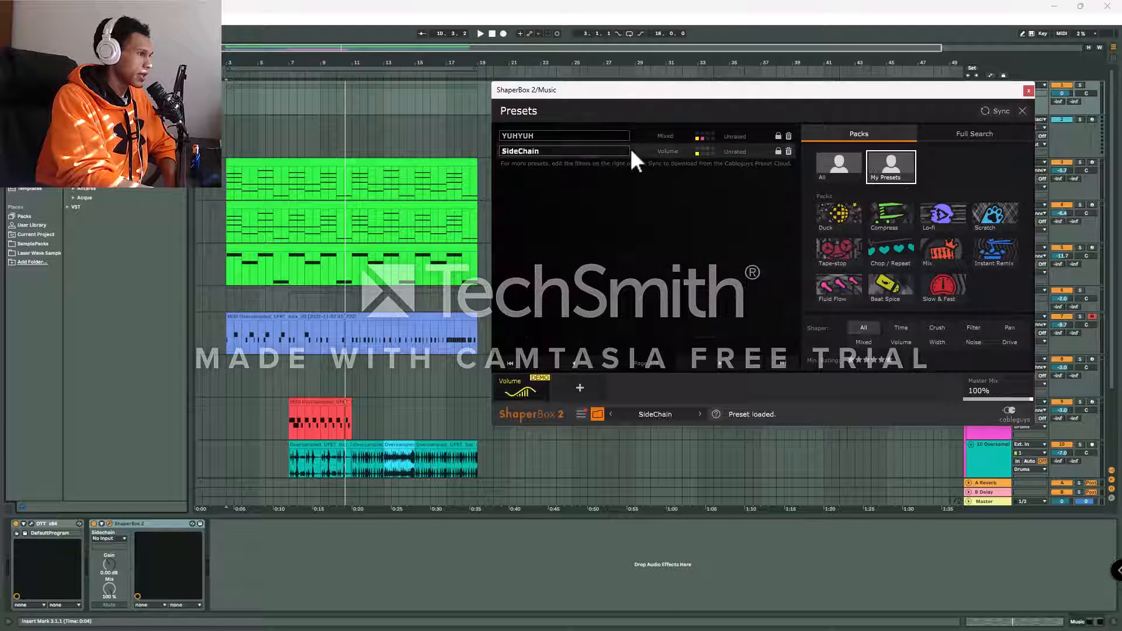
left_click(1028, 91)
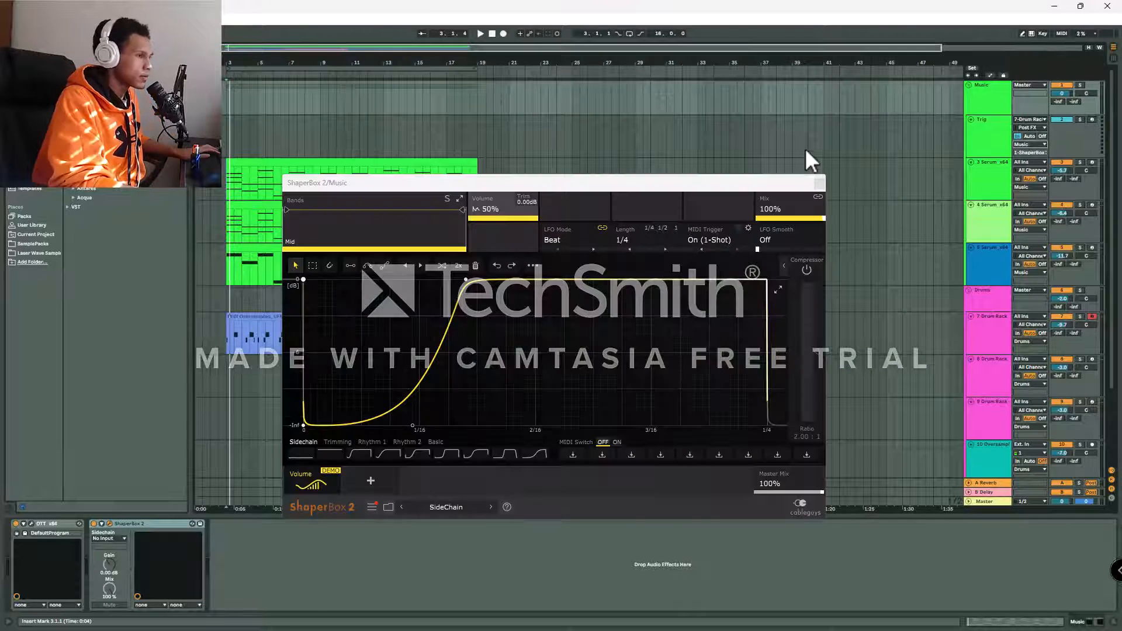
Audition the Music group with the SideChain preset, close the ShaperBox 2 window, and stop playback
key("space")
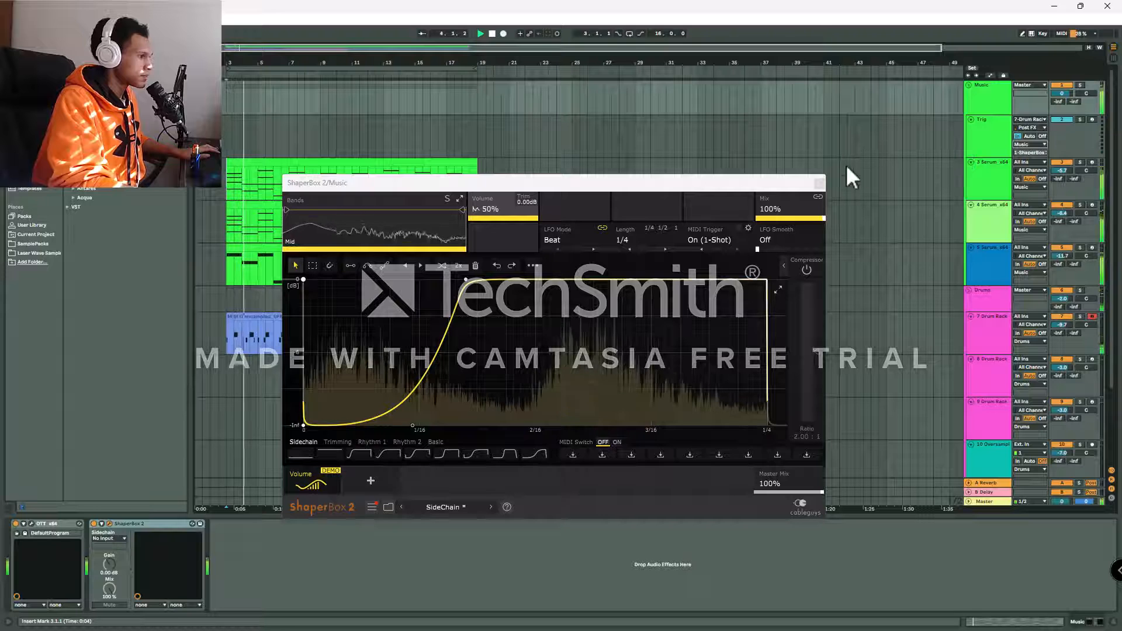
left_click(820, 184)
left_click(1007, 135)
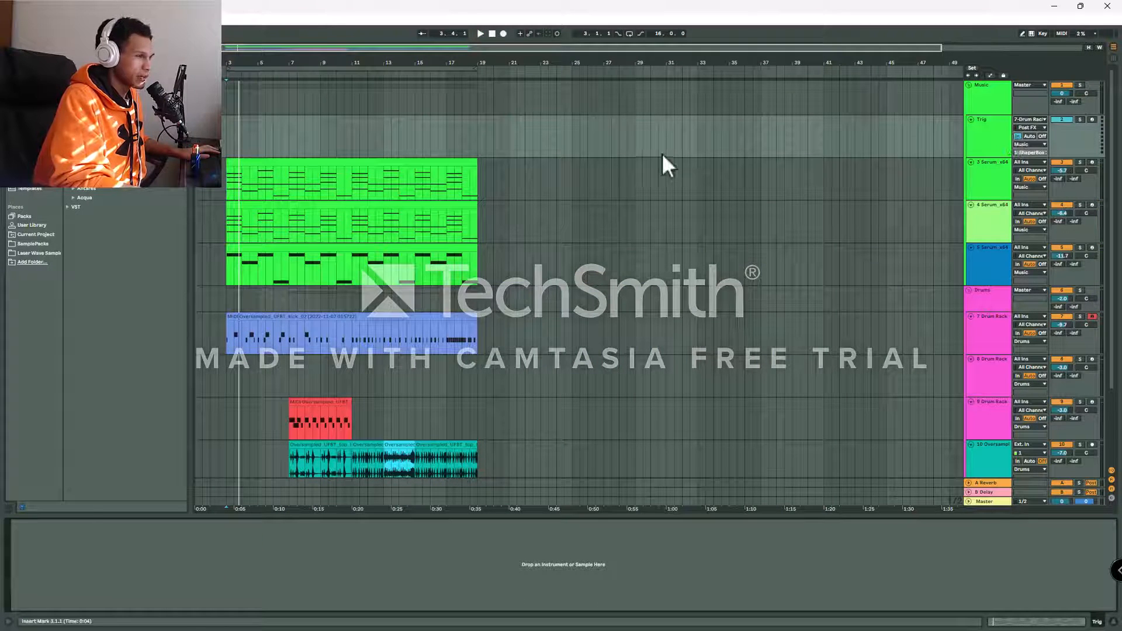
left_click(992, 100)
key("space")
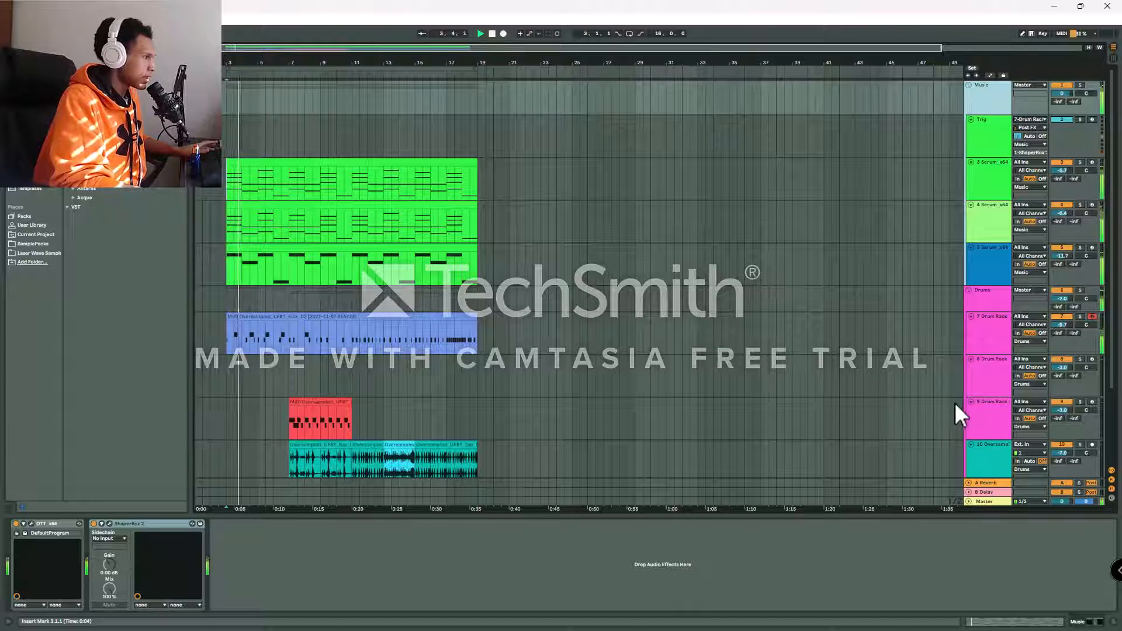
key("space")
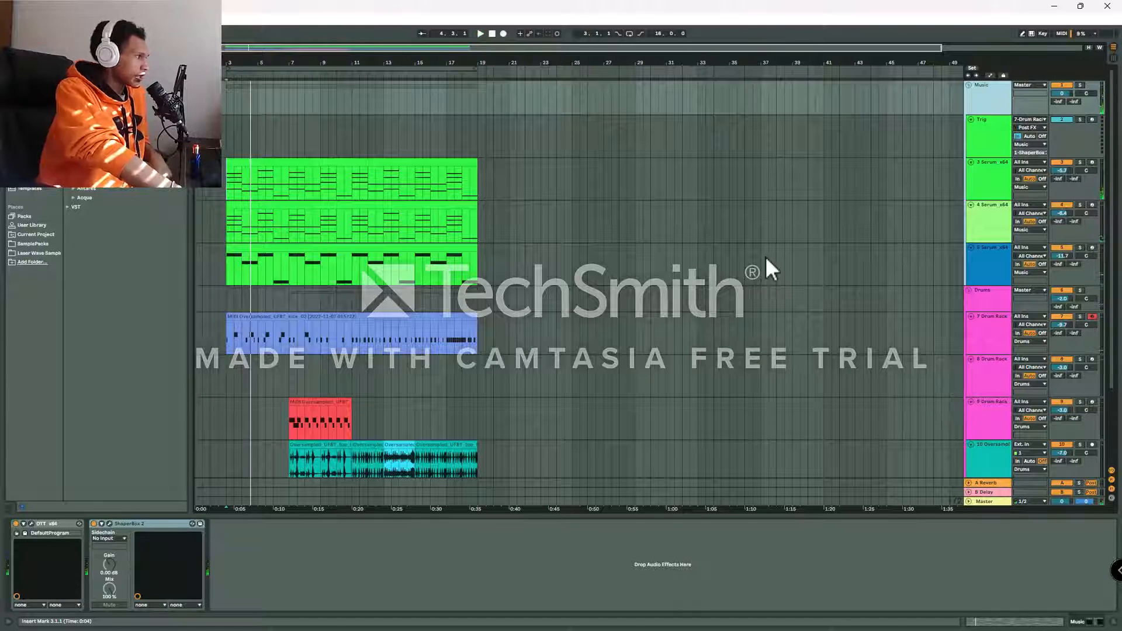